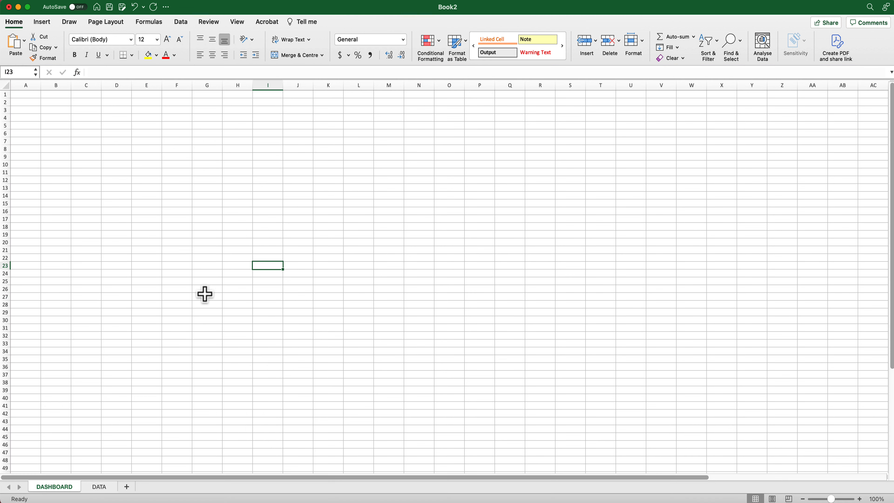
Look at the sales dataset on the DATA sheet and return to the DASHBOARD sheet.
{"action": "right_click", "coordinate": [67, 496]}
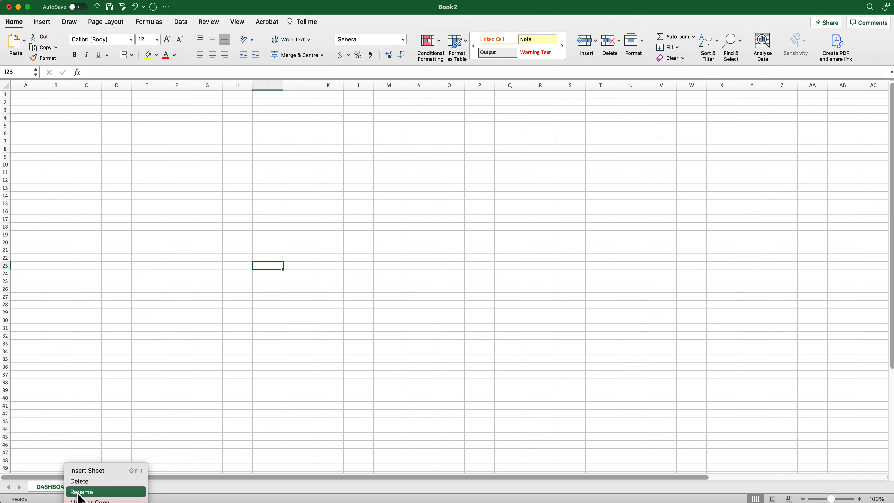
{"action": "left_click", "coordinate": [254, 490]}
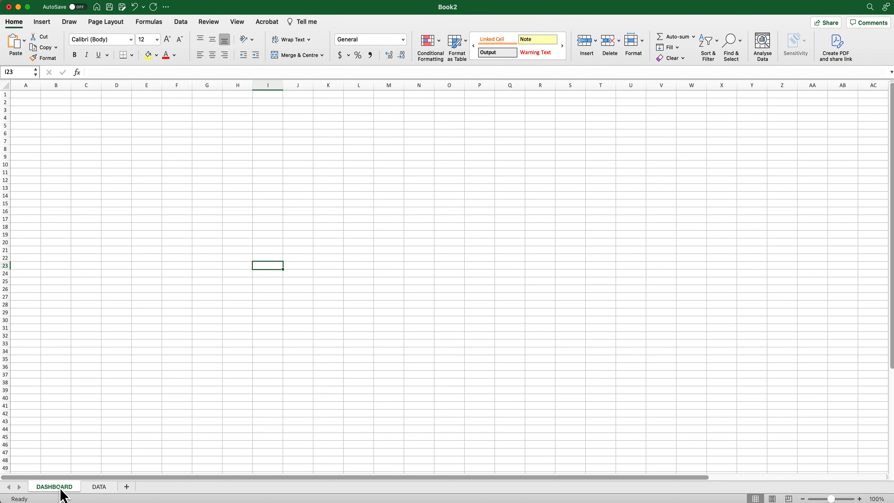
{"action": "left_click", "coordinate": [97, 490]}
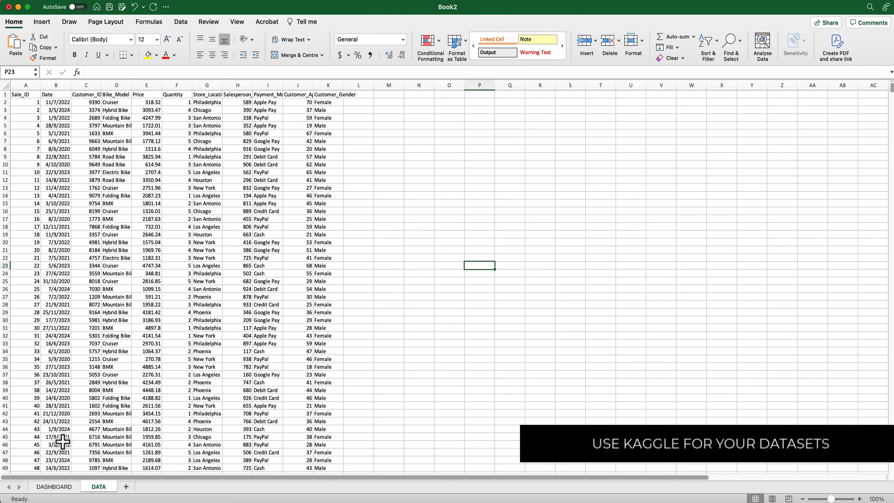
{"action": "left_click", "coordinate": [57, 488]}
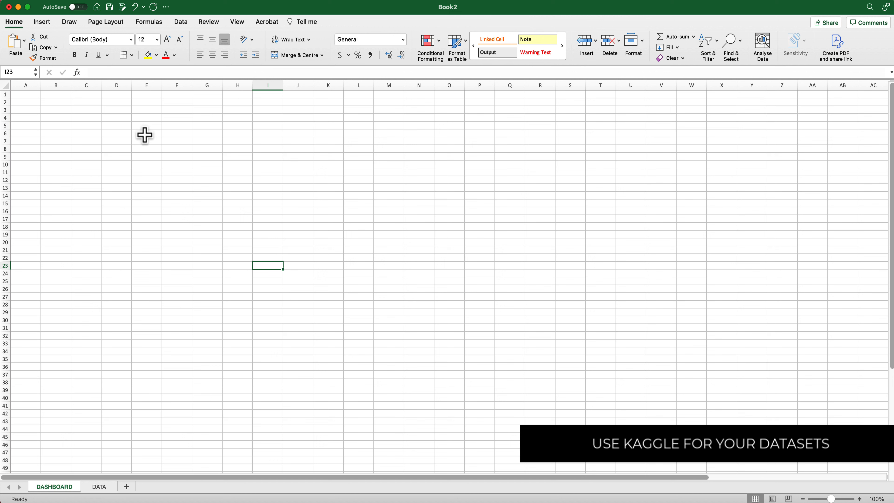
Apply the Accent1 cell style to range A1:AA4 of the DASHBOARD sheet as a header banner.
{"action": "left_click_drag", "start_coordinate": [30, 96], "coordinate": [803, 118]}
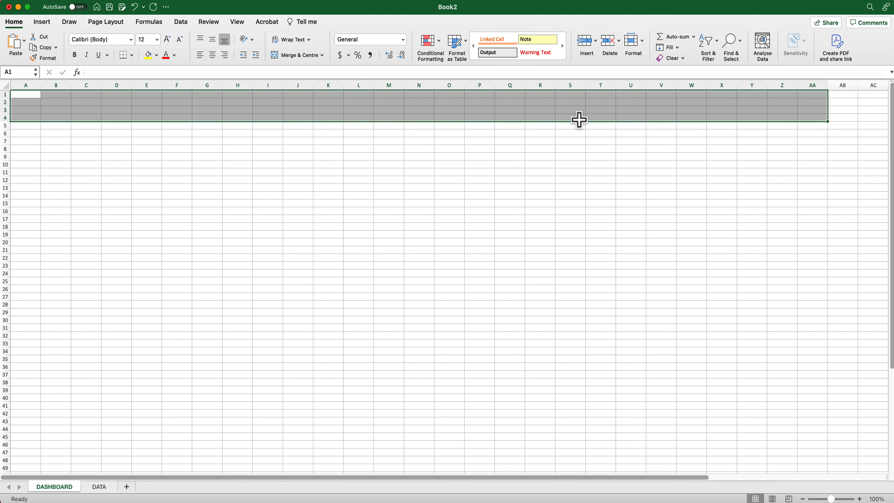
{"action": "left_click", "coordinate": [518, 63]}
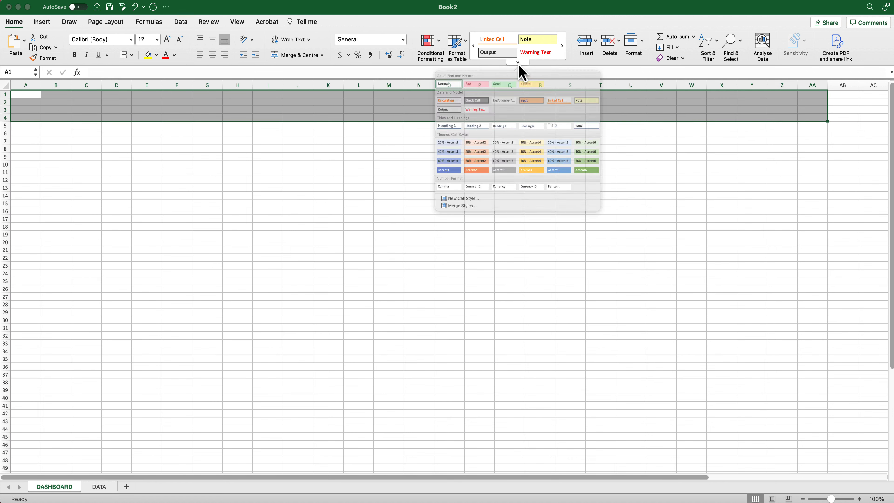
{"action": "left_click", "coordinate": [413, 231]}
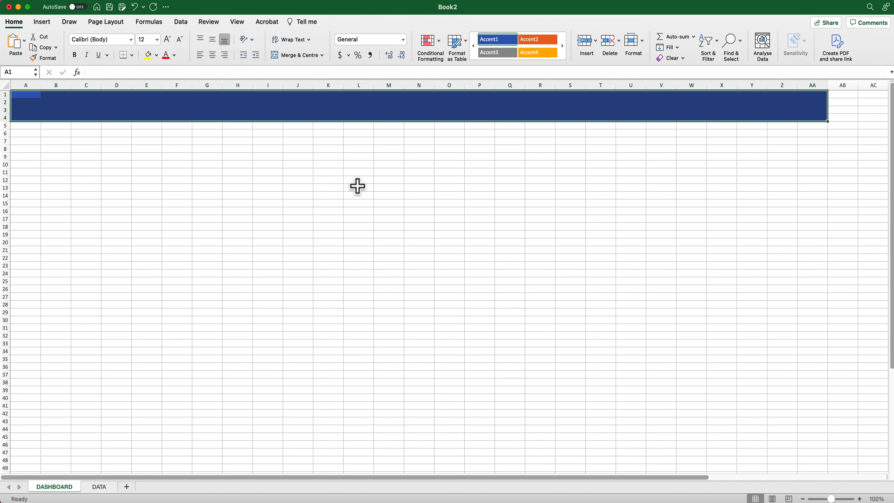
{"action": "left_click", "coordinate": [297, 149]}
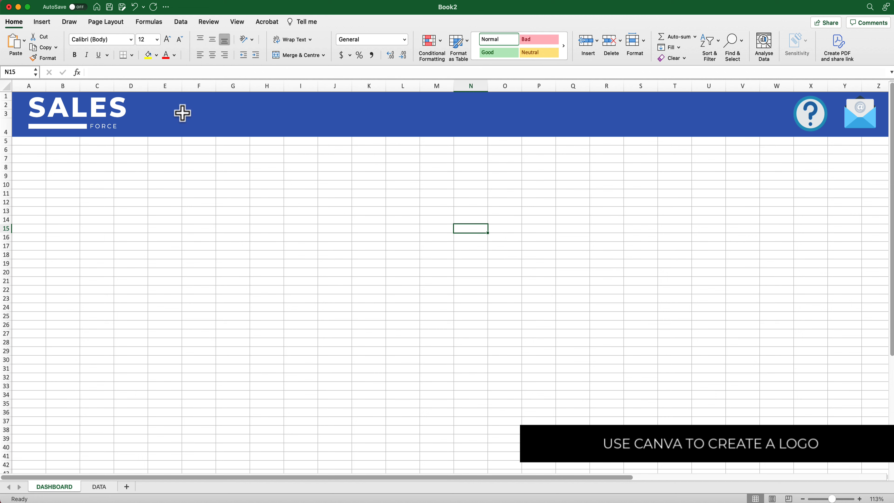
Add the large title "Perfomance Dashboard" to the blue banner beside the SALES FORCE logo, starting in cell E2.
{"action": "left_click", "coordinate": [162, 113]}
{"action": "left_click", "coordinate": [162, 106]}
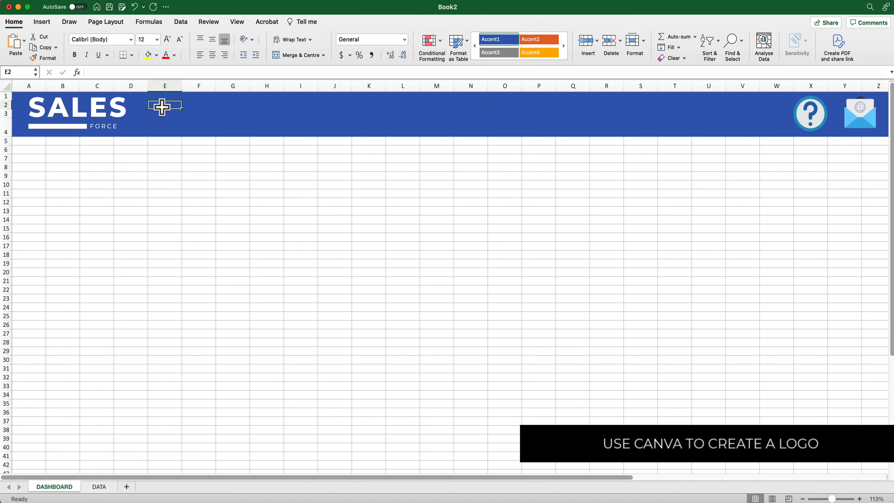
{"action": "double_click", "coordinate": [162, 107]}
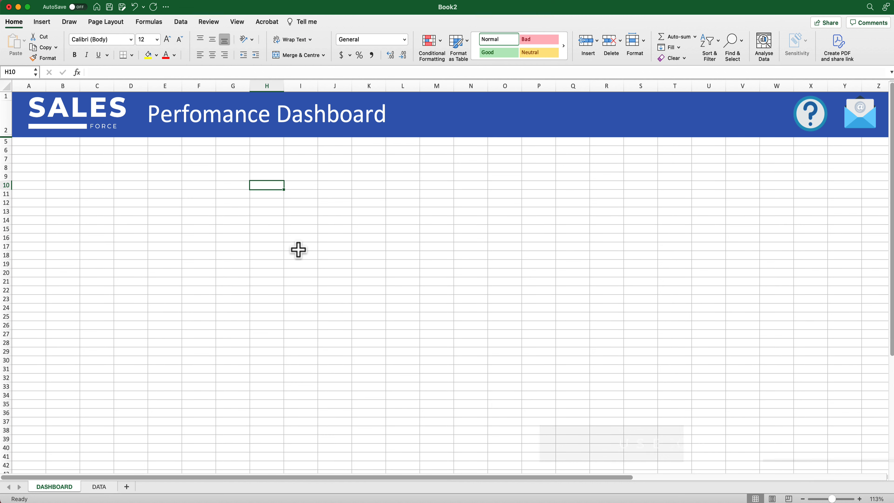
{"action": "left_click", "coordinate": [337, 248]}
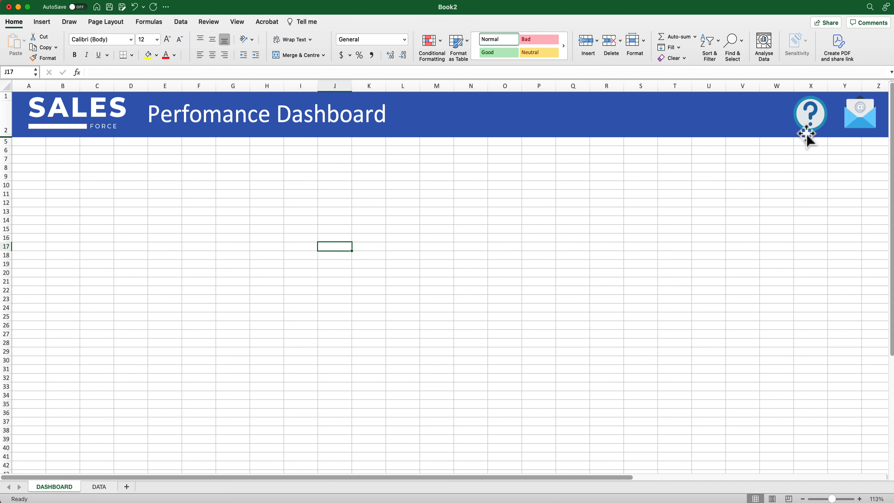
Link the envelope icon in the banner to the recently used sales e-mail address with the subject Help.
{"action": "left_click", "coordinate": [853, 119]}
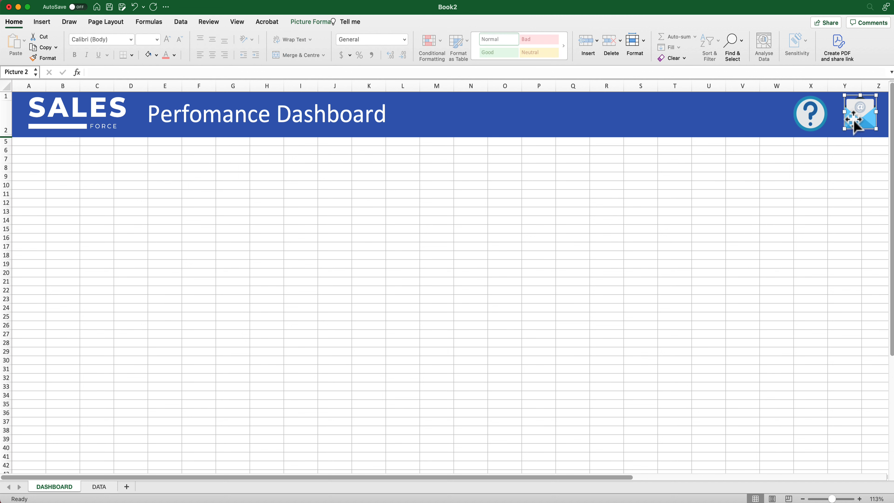
{"action": "right_click", "coordinate": [853, 120]}
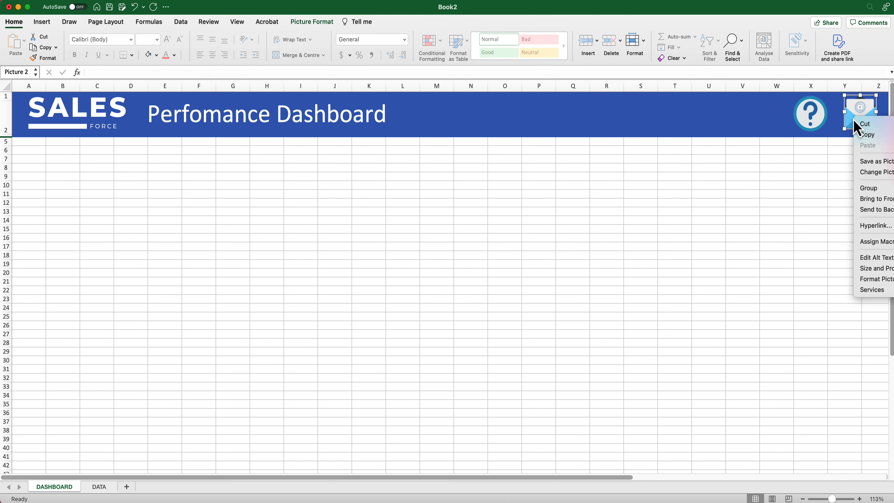
{"action": "left_click", "coordinate": [873, 226]}
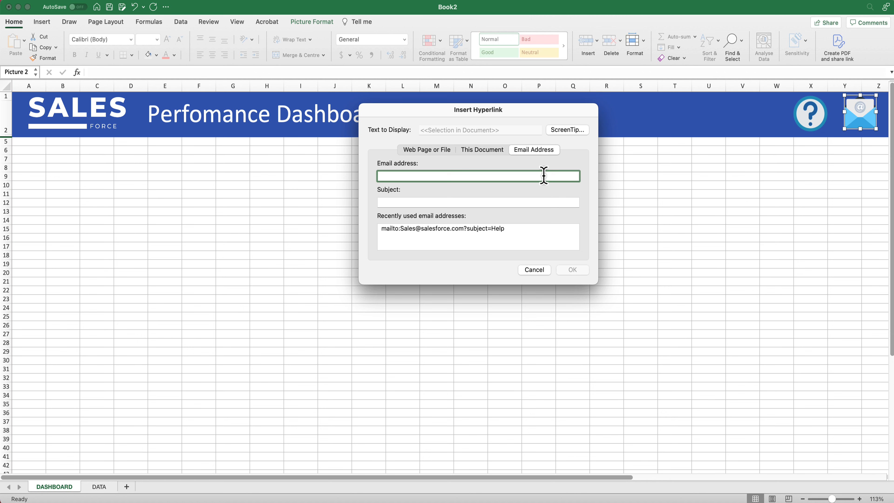
{"action": "left_click", "coordinate": [453, 228]}
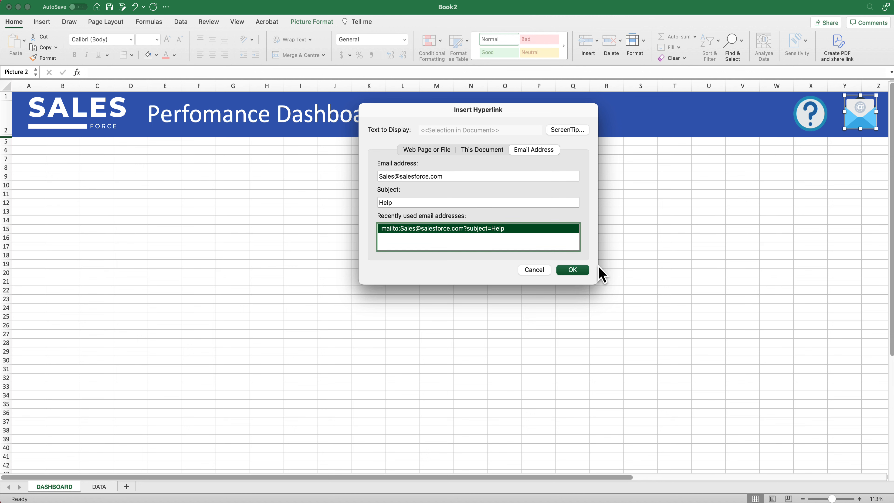
{"action": "left_click", "coordinate": [572, 270]}
{"action": "left_click", "coordinate": [811, 185]}
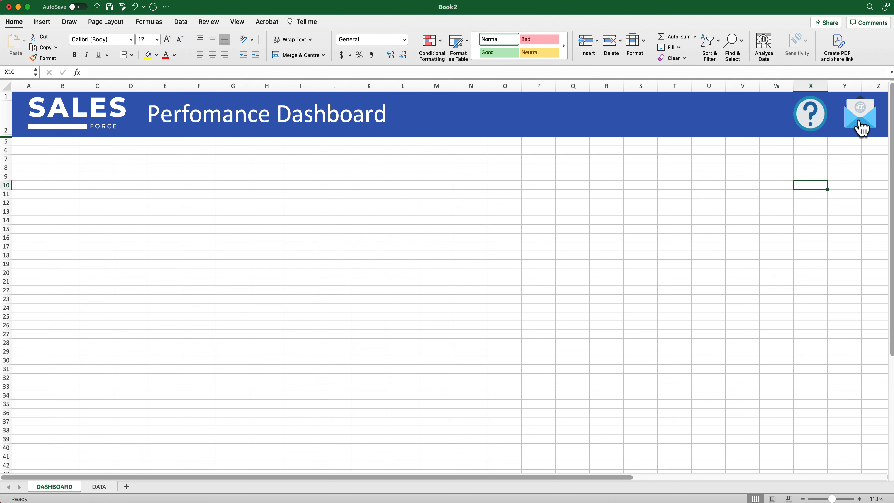
{"action": "mouse_move", "coordinate": [861, 129]}
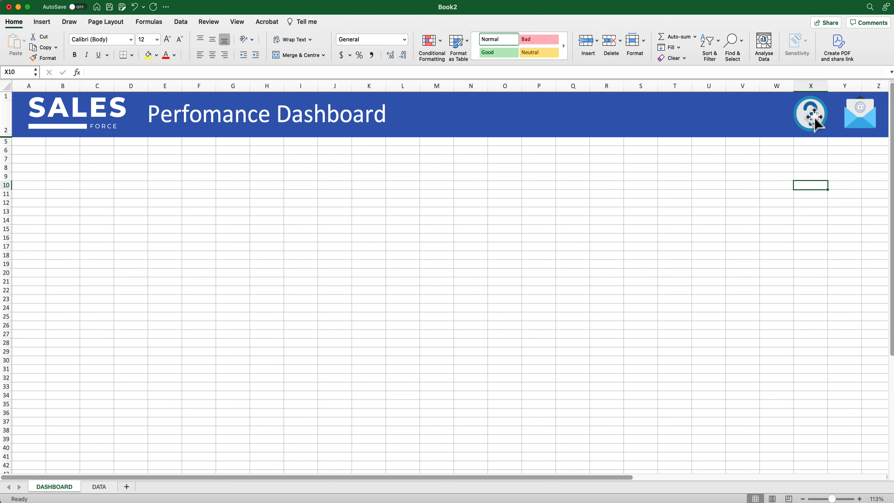
{"action": "left_click", "coordinate": [809, 112]}
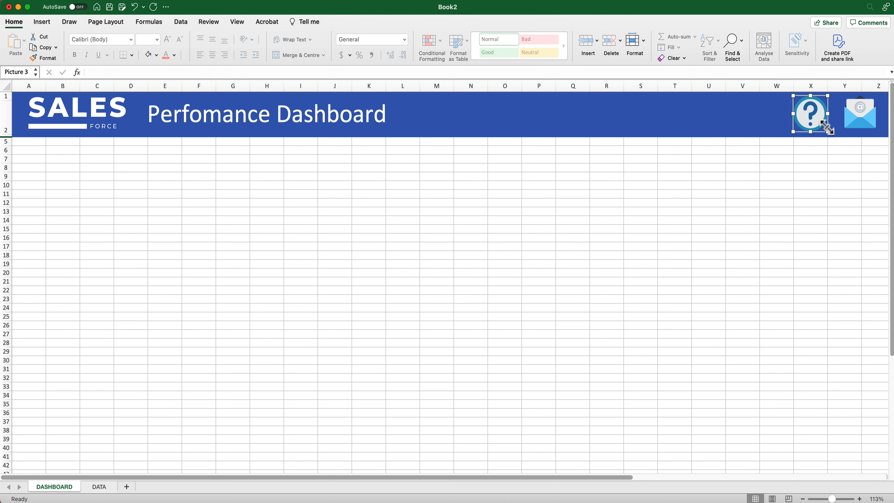
{"action": "right_click", "coordinate": [812, 116]}
{"action": "key", "text": "Escape"}
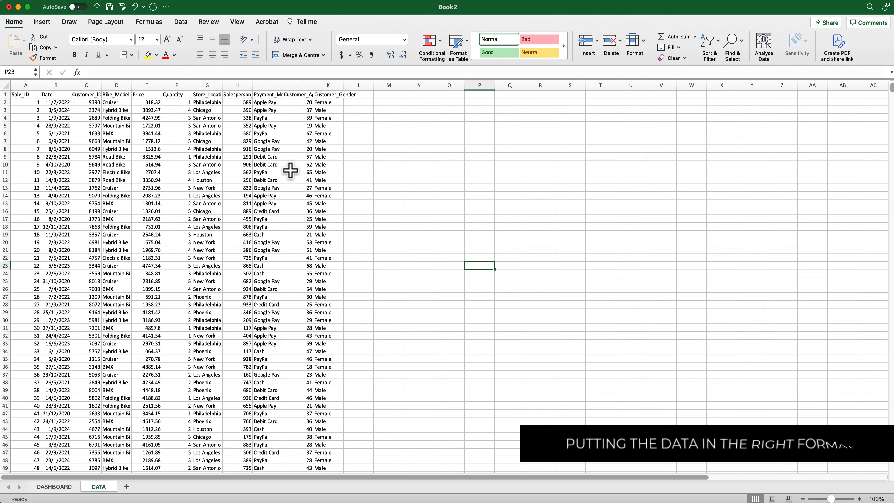
Convert the DATA sheet's sales records in A1:K100001 into a table with headers.
{"action": "scroll", "coordinate": [229, 141], "scroll_direction": "down", "scroll_amount": 5}
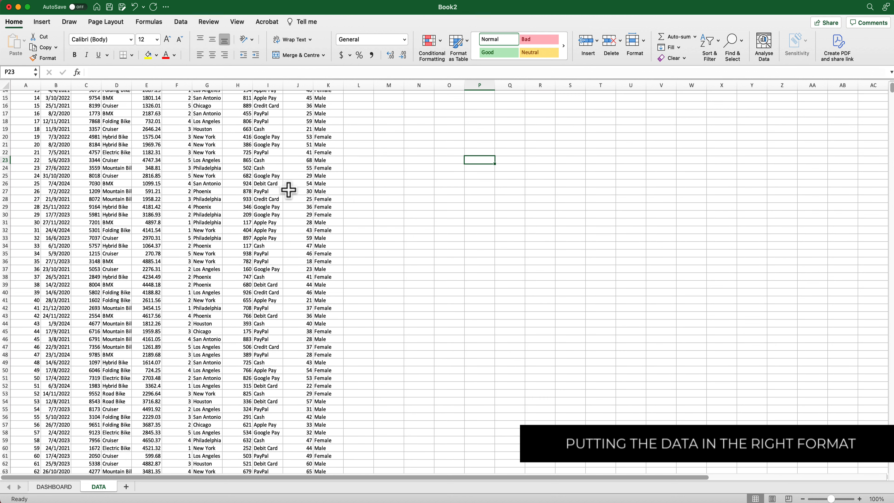
{"action": "scroll", "coordinate": [239, 200], "scroll_direction": "down", "scroll_amount": 15}
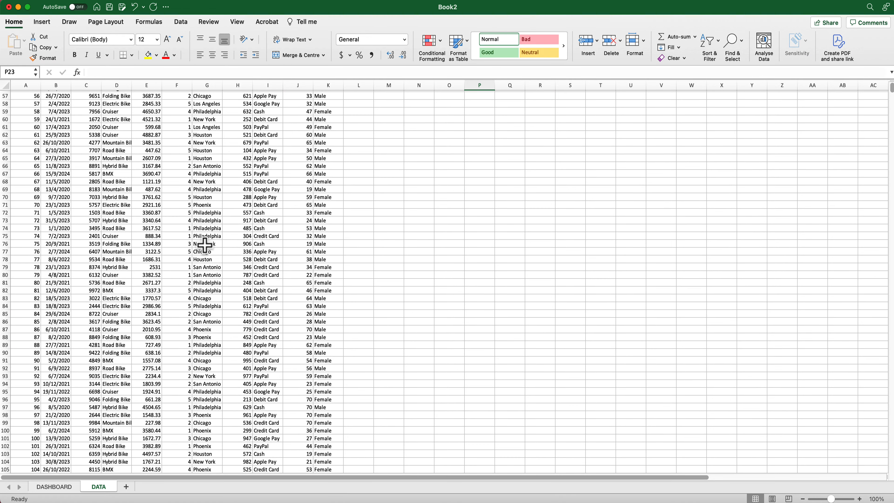
{"action": "scroll", "coordinate": [205, 244], "scroll_direction": "up", "scroll_amount": 13}
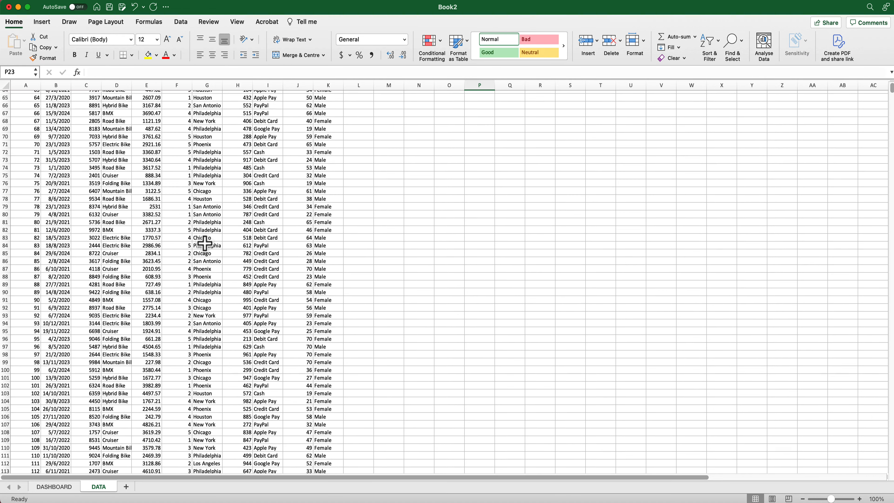
{"action": "scroll", "coordinate": [204, 243], "scroll_direction": "up", "scroll_amount": 7}
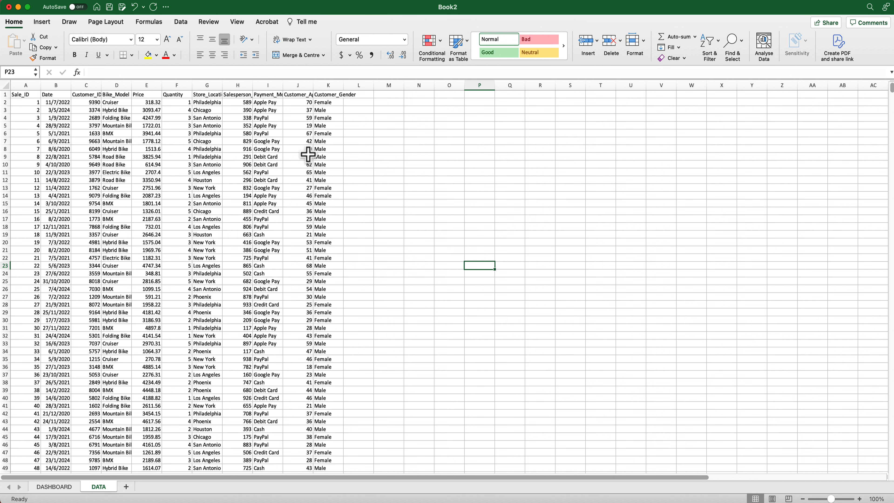
{"action": "left_click", "coordinate": [117, 110]}
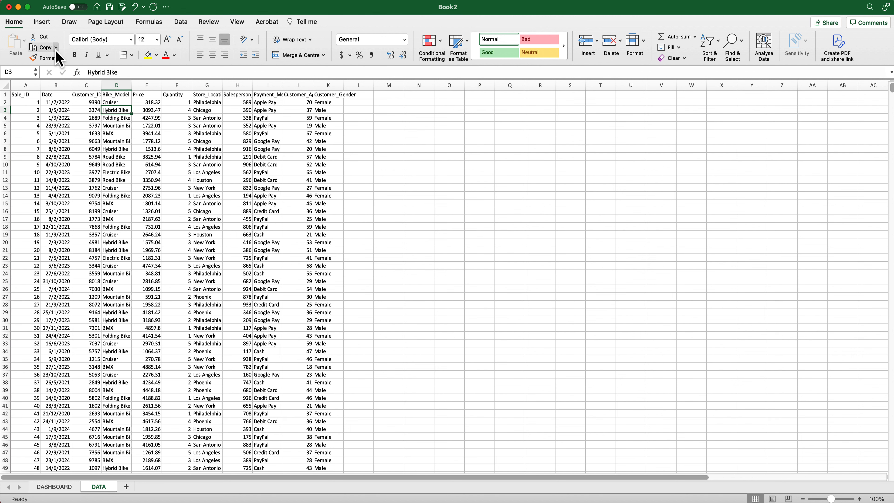
{"action": "left_click", "coordinate": [46, 24]}
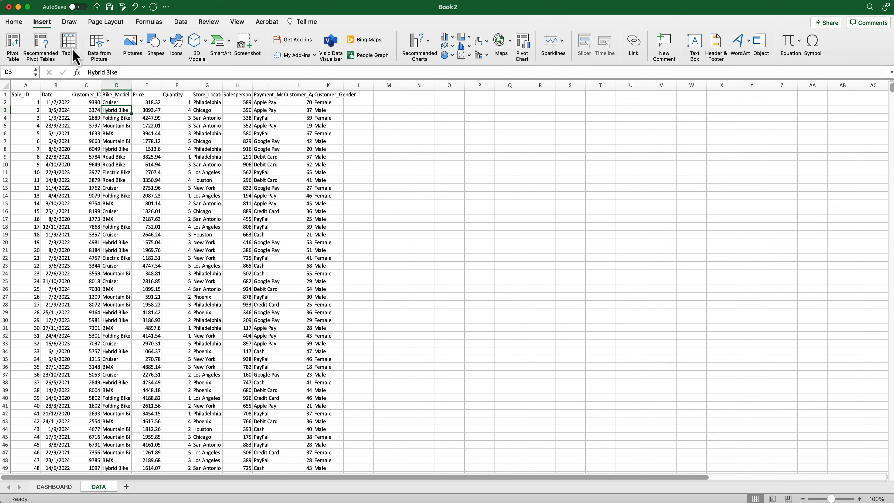
{"action": "left_click", "coordinate": [74, 53]}
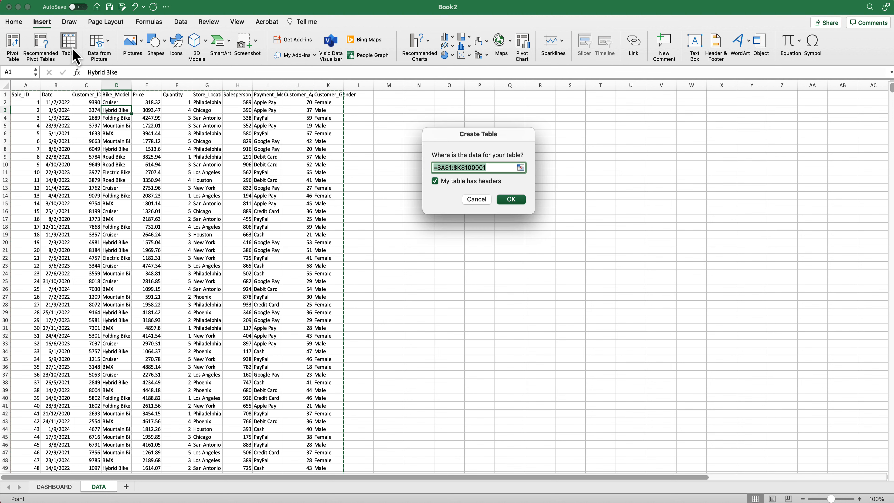
{"action": "left_click", "coordinate": [510, 200]}
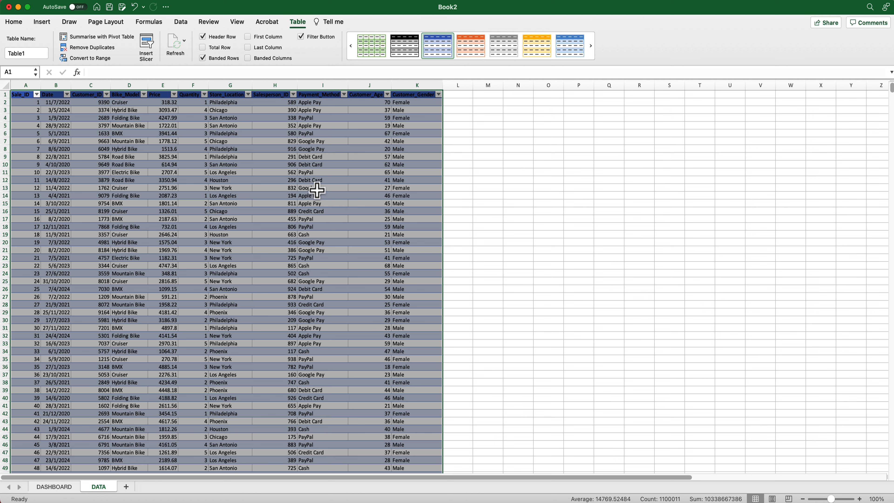
Create a pivot table from Table1 on a new worksheet.
{"action": "left_click", "coordinate": [42, 22]}
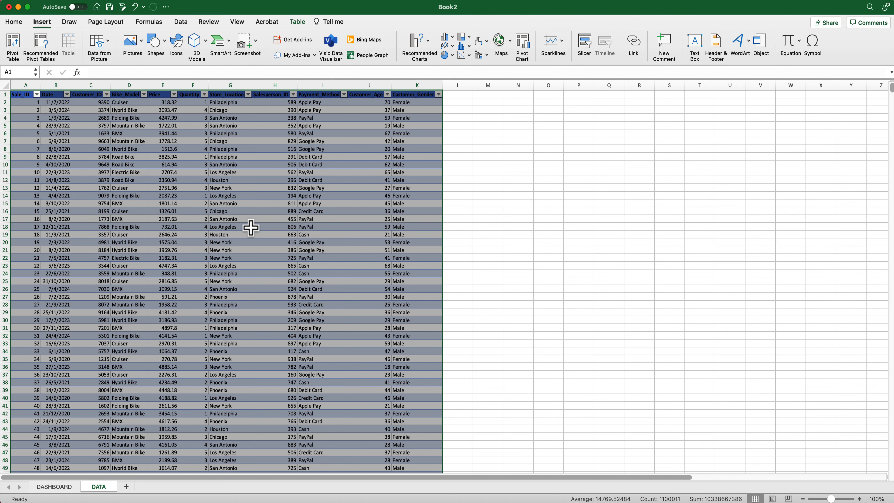
{"action": "left_click", "coordinate": [13, 49]}
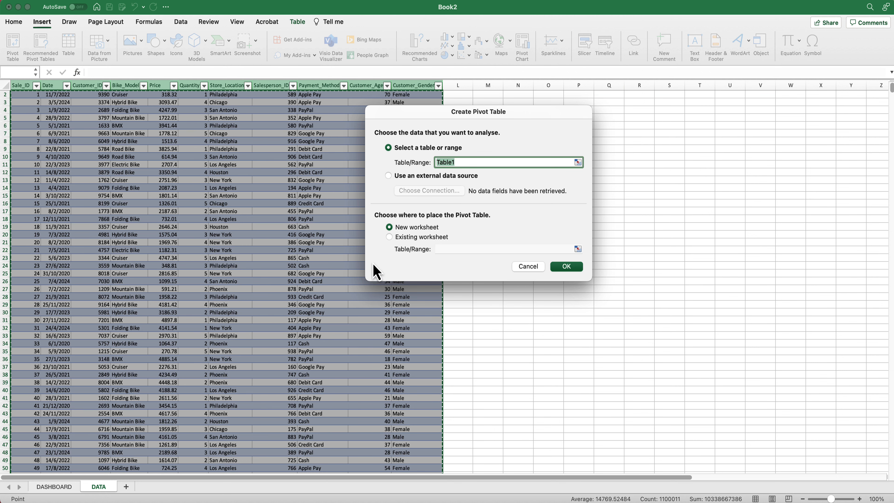
{"action": "left_click", "coordinate": [566, 267]}
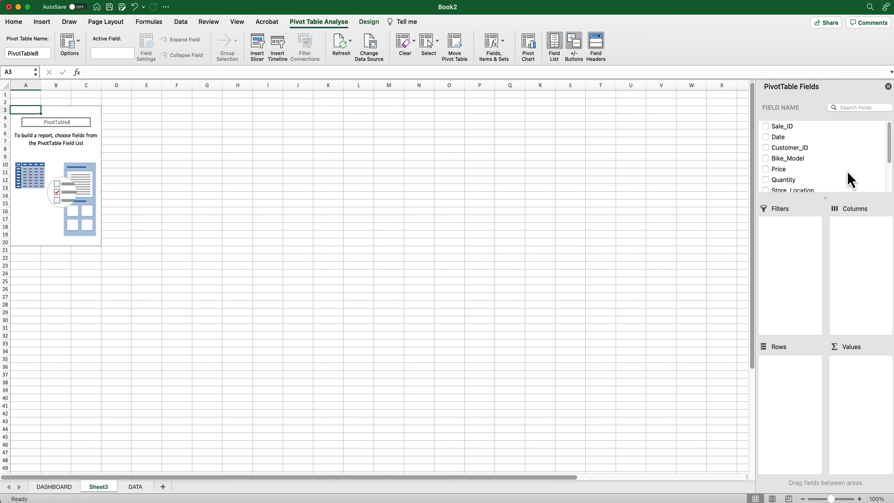
Lay out the pivot table with Store_Location as rows and Bike_Model as columns.
{"action": "left_click_drag", "start_coordinate": [890, 139], "coordinate": [890, 88]}
{"action": "scroll", "coordinate": [843, 157], "scroll_direction": "down", "scroll_amount": 4}
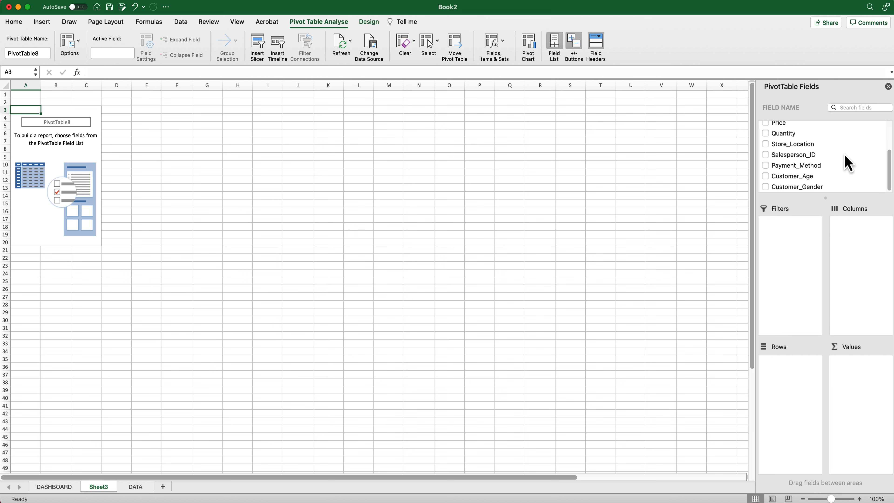
{"action": "left_click_drag", "start_coordinate": [796, 145], "coordinate": [797, 403]}
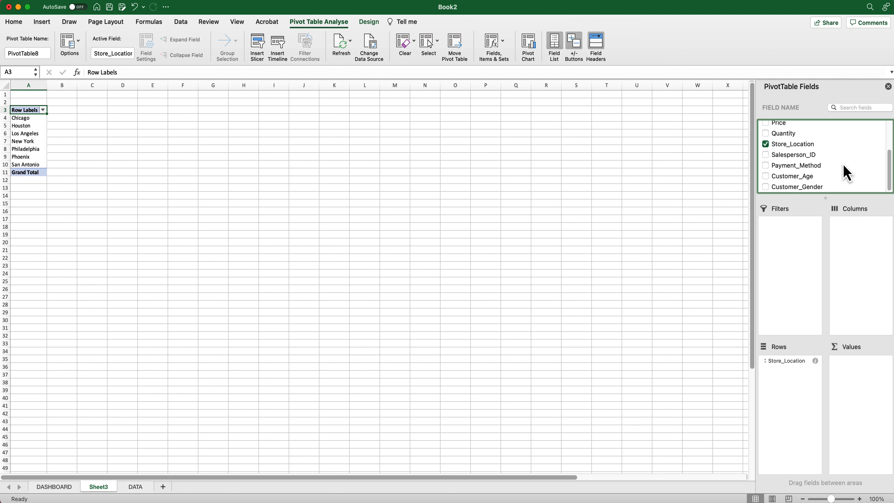
{"action": "scroll", "coordinate": [846, 173], "scroll_direction": "up", "scroll_amount": 2}
{"action": "scroll", "coordinate": [846, 173], "scroll_direction": "up", "scroll_amount": 1}
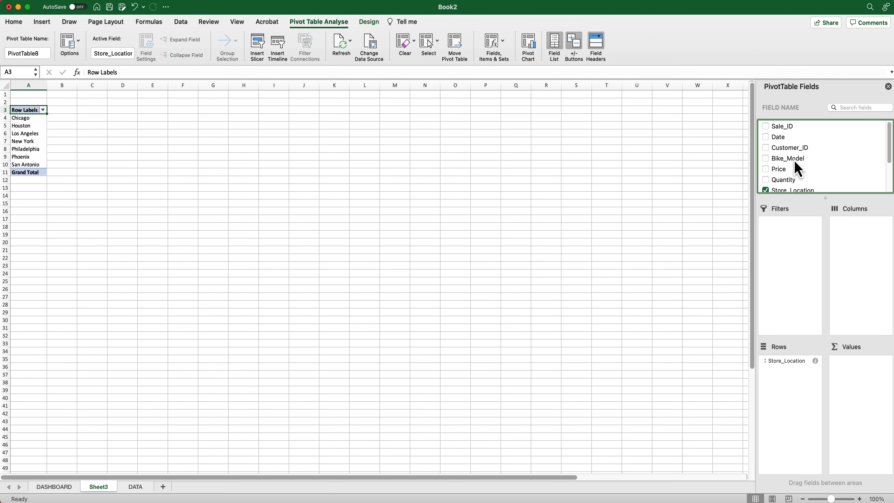
{"action": "left_click_drag", "start_coordinate": [829, 218], "coordinate": [861, 255]}
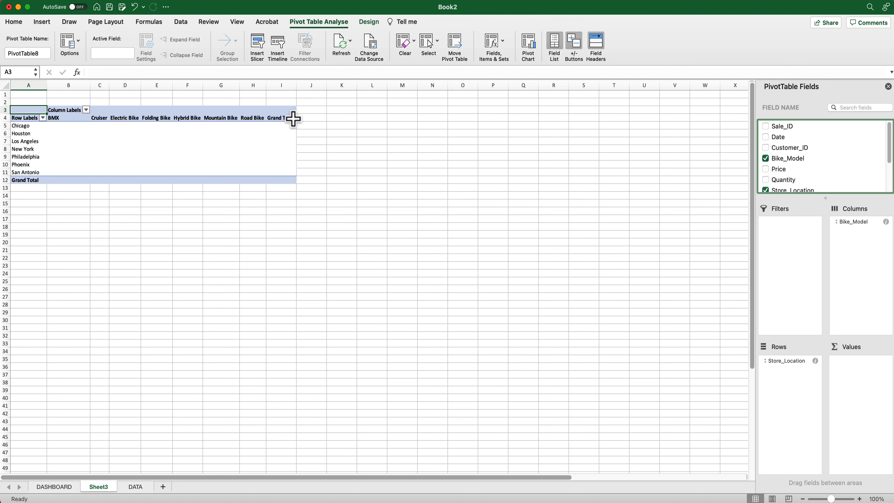
{"action": "scroll", "coordinate": [891, 148], "scroll_direction": "down", "scroll_amount": 2}
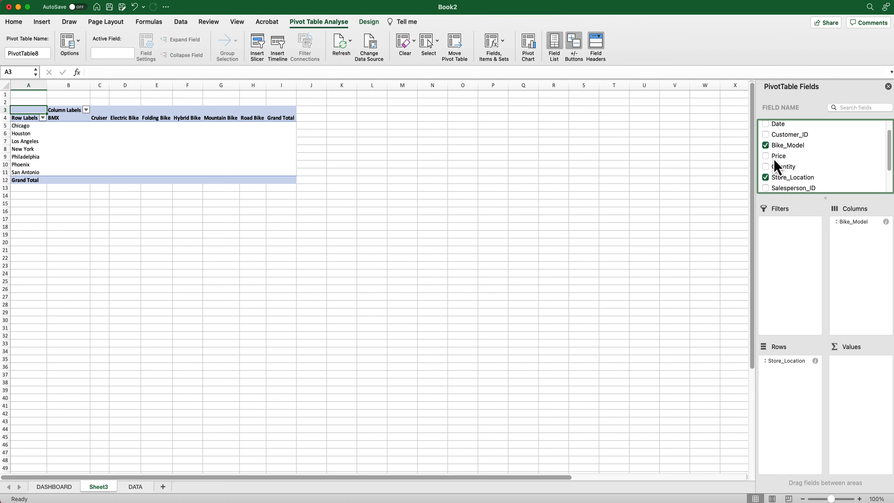
Add Price as the pivot table's summed values and format all amounts, including grand totals, in dollar Accounting format.
{"action": "left_click_drag", "start_coordinate": [776, 159], "coordinate": [860, 379]}
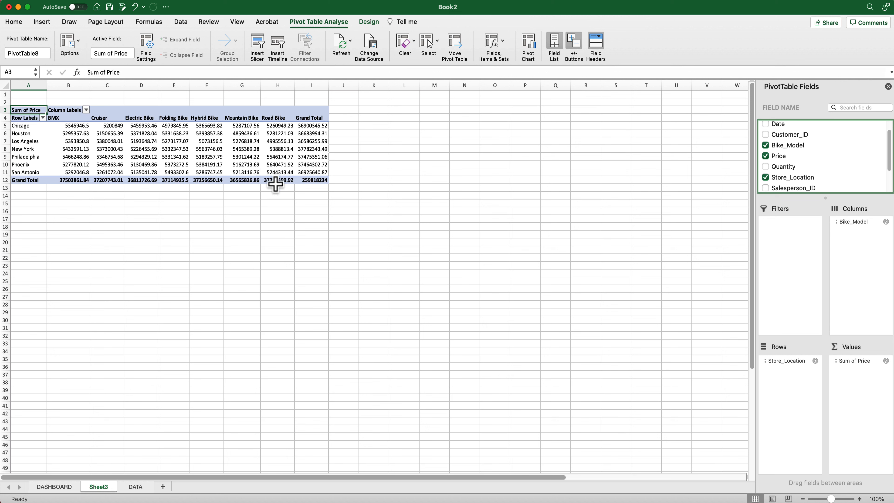
{"action": "left_click_drag", "start_coordinate": [65, 125], "coordinate": [318, 178]}
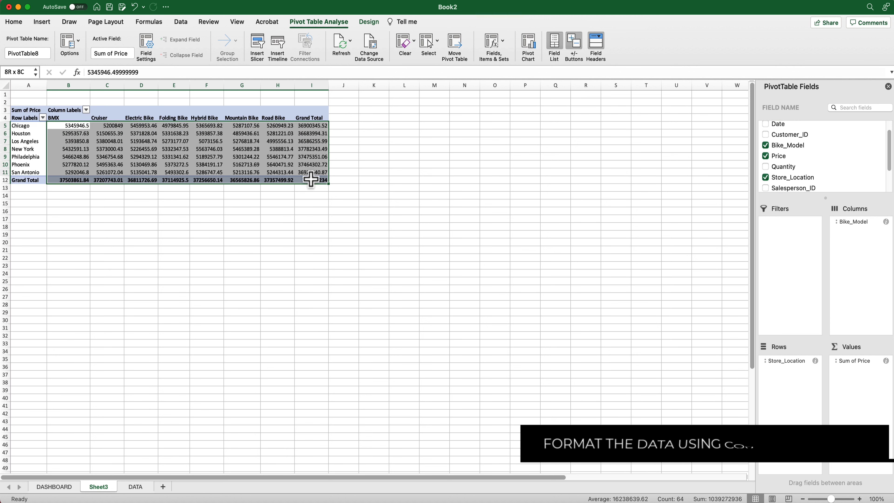
{"action": "left_click", "coordinate": [15, 22]}
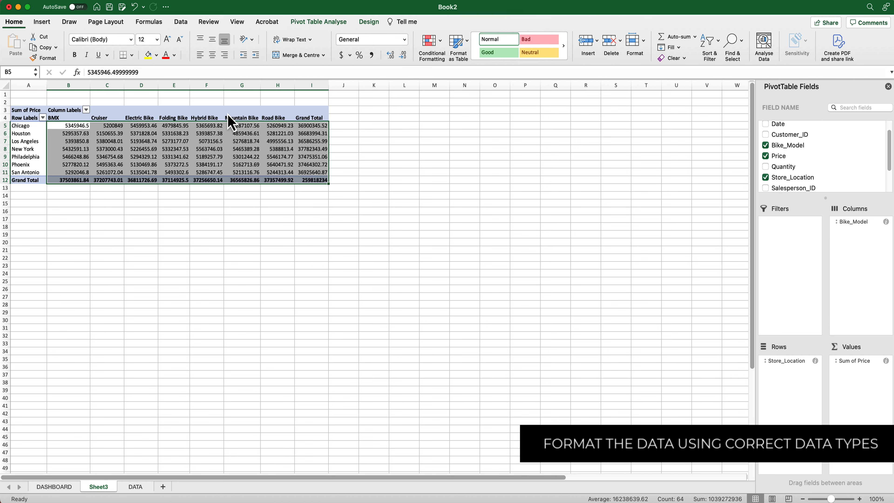
{"action": "left_click", "coordinate": [341, 56]}
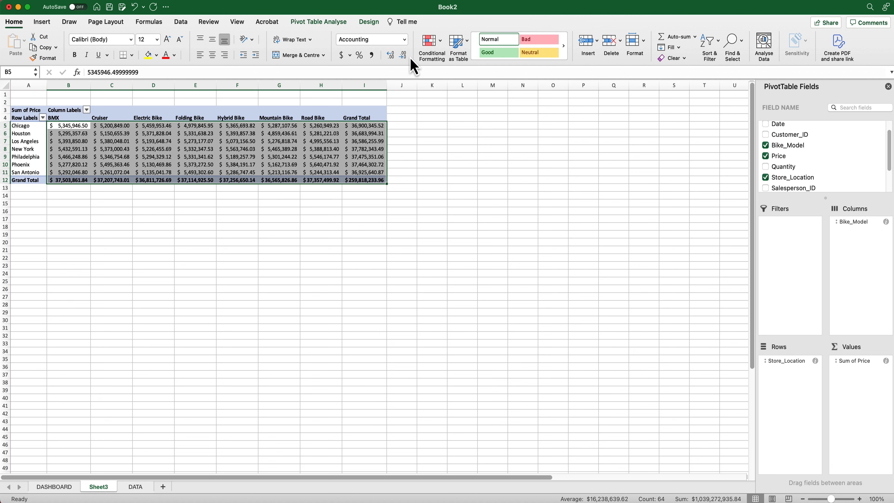
{"action": "left_click", "coordinate": [470, 148]}
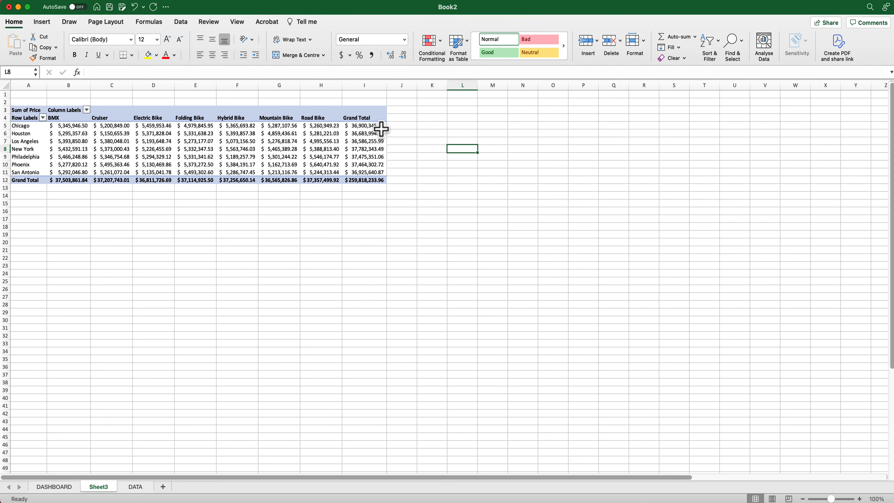
Sort the store locations by their Grand Total column from largest to smallest.
{"action": "left_click", "coordinate": [366, 126]}
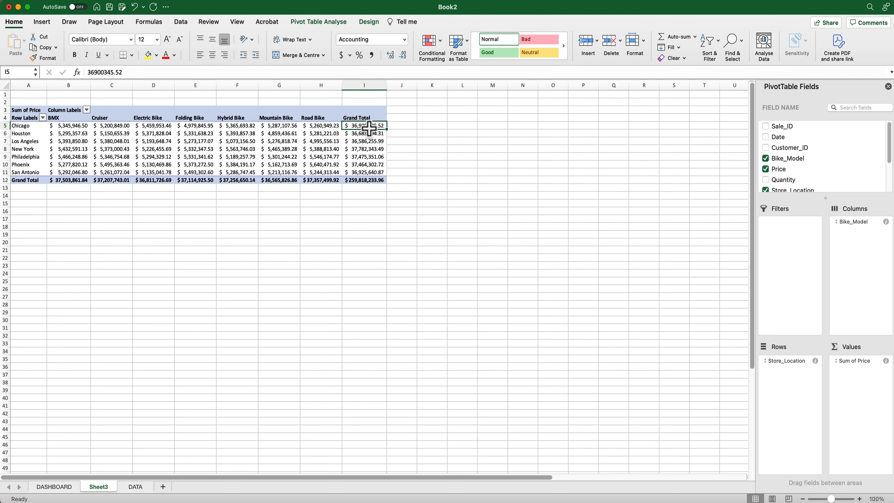
{"action": "right_click", "coordinate": [370, 129]}
{"action": "mouse_move", "coordinate": [431, 186]}
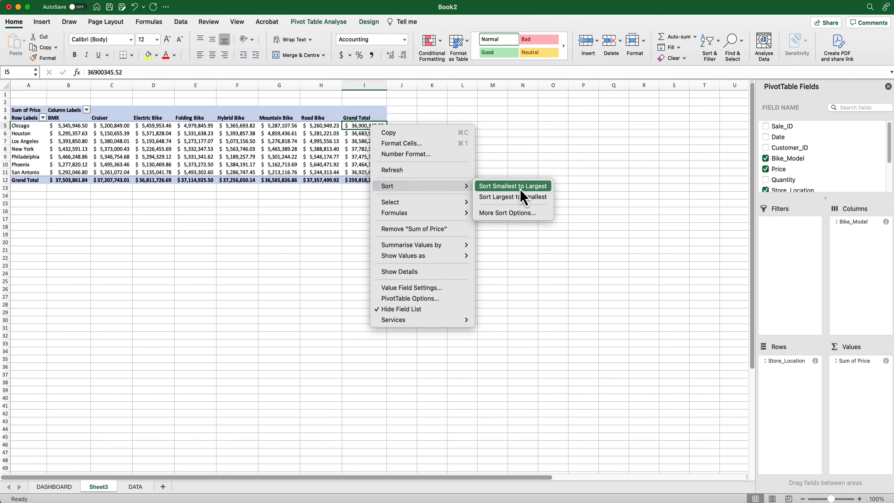
{"action": "left_click", "coordinate": [521, 201]}
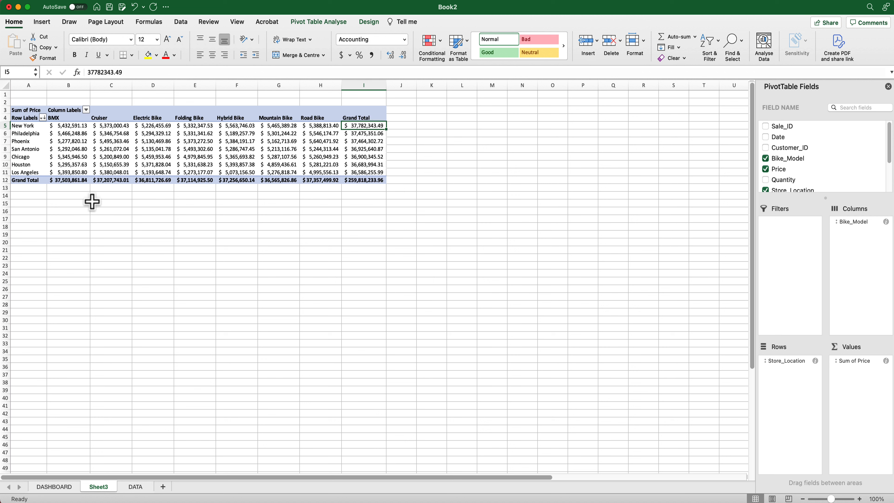
Sort the bike model columns by the Grand Total row from largest to smallest.
{"action": "left_click", "coordinate": [72, 181]}
{"action": "right_click", "coordinate": [72, 181]}
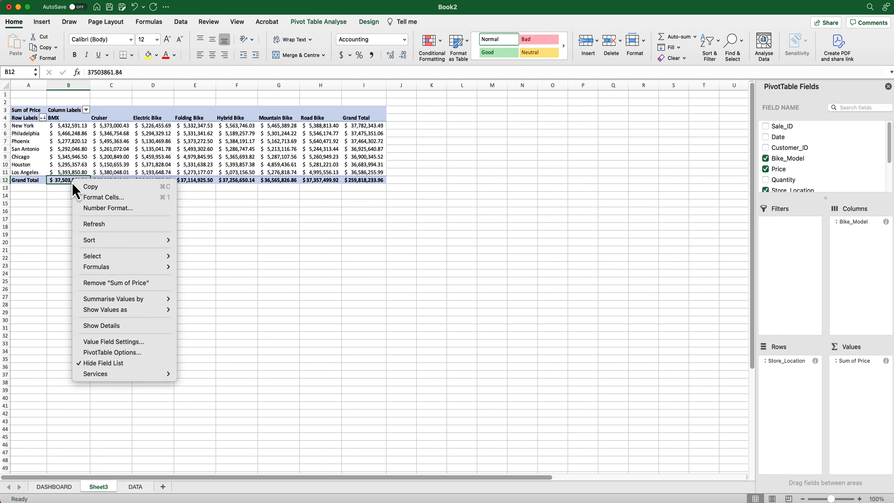
{"action": "mouse_move", "coordinate": [116, 239]}
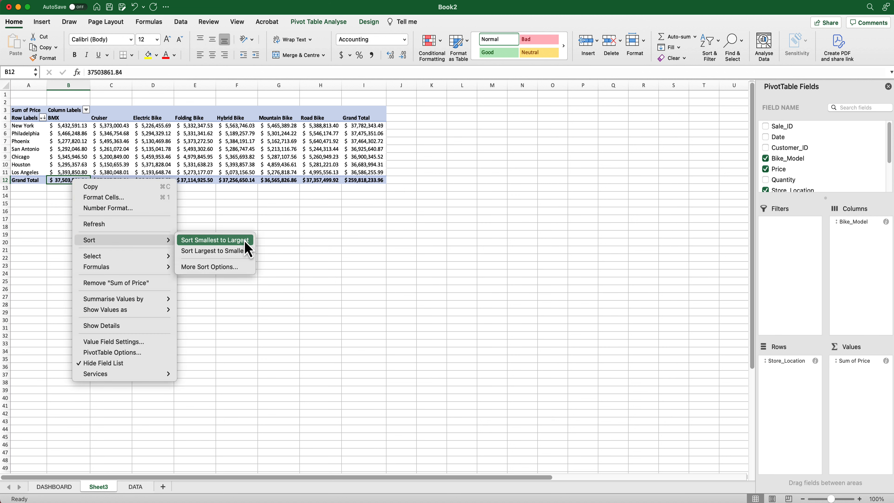
{"action": "left_click", "coordinate": [239, 254]}
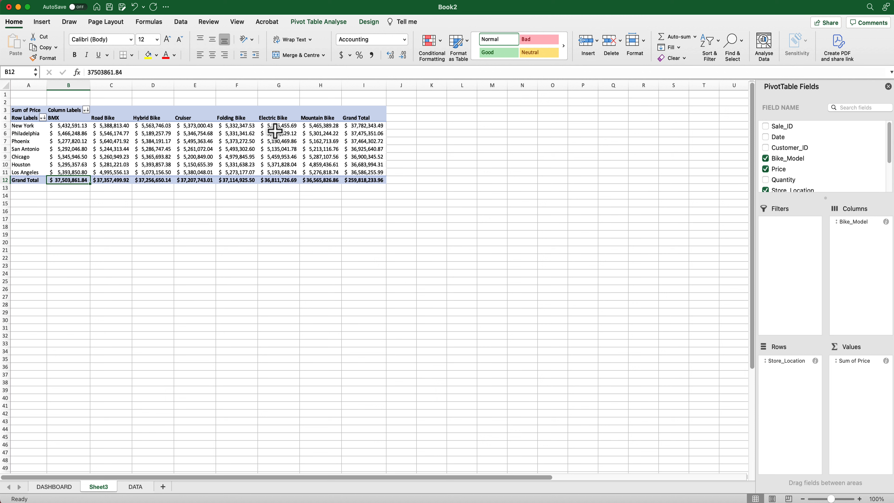
Insert a pivot chart from the pivot table and enlarge it to span roughly rows 14 to 42 below the table.
{"action": "left_click", "coordinate": [317, 135]}
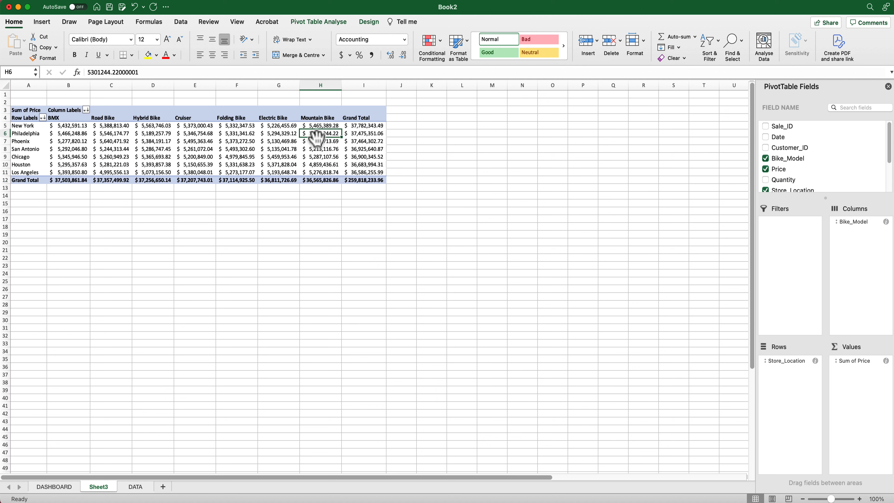
{"action": "left_click", "coordinate": [330, 23]}
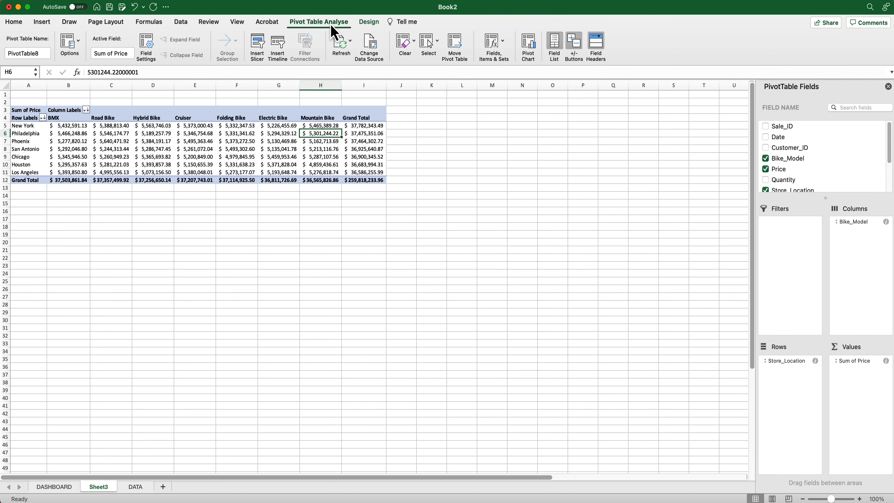
{"action": "left_click", "coordinate": [530, 51]}
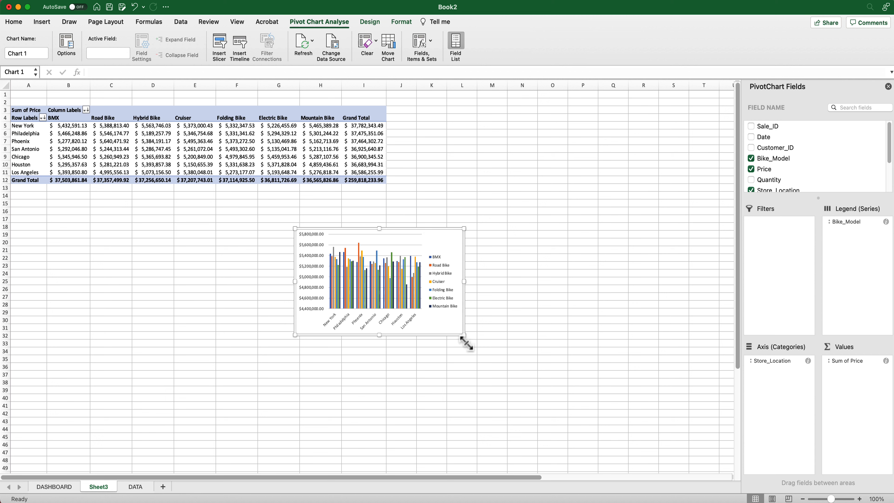
{"action": "left_click_drag", "start_coordinate": [463, 337], "coordinate": [609, 420]}
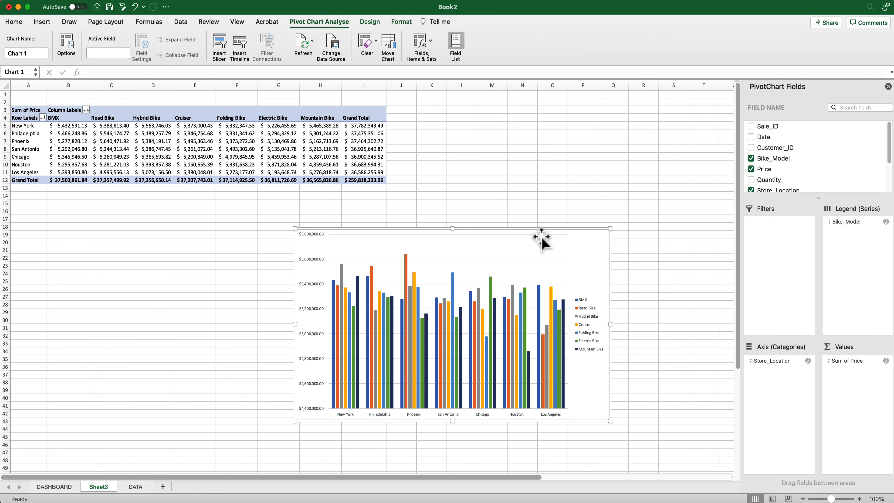
{"action": "left_click", "coordinate": [563, 235]}
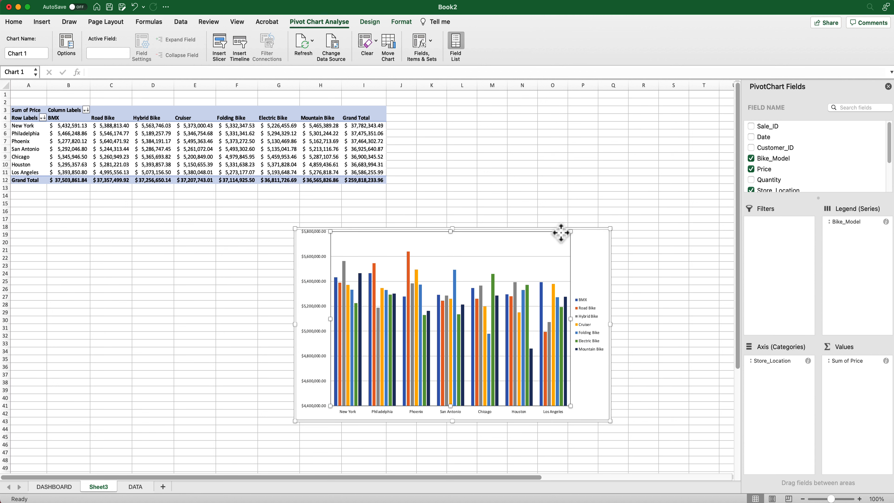
{"action": "left_click_drag", "start_coordinate": [578, 243], "coordinate": [578, 209]}
{"action": "left_click_drag", "start_coordinate": [606, 386], "coordinate": [652, 421]}
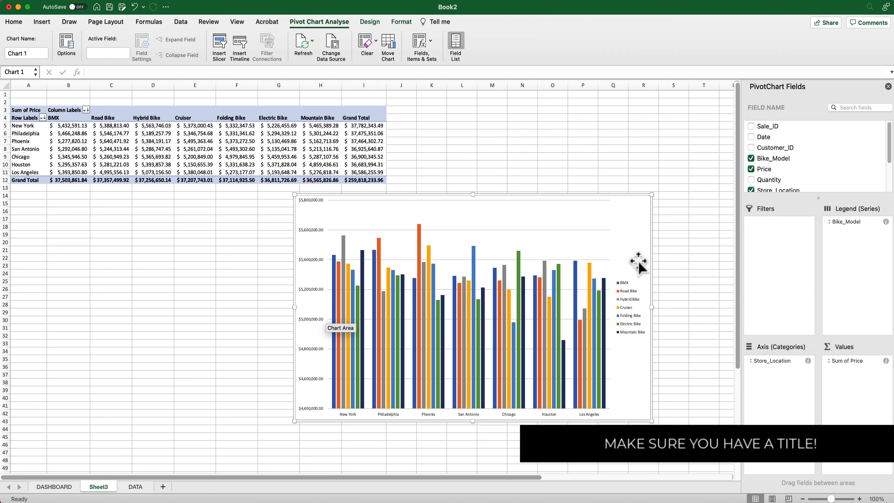
Change the pivot chart's type to a 2-D stacked column chart.
{"action": "right_click", "coordinate": [625, 227]}
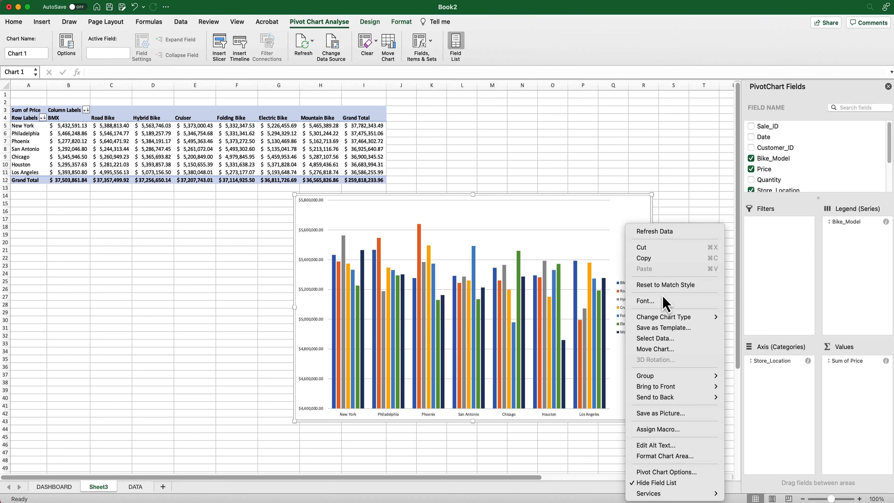
{"action": "mouse_move", "coordinate": [671, 319]}
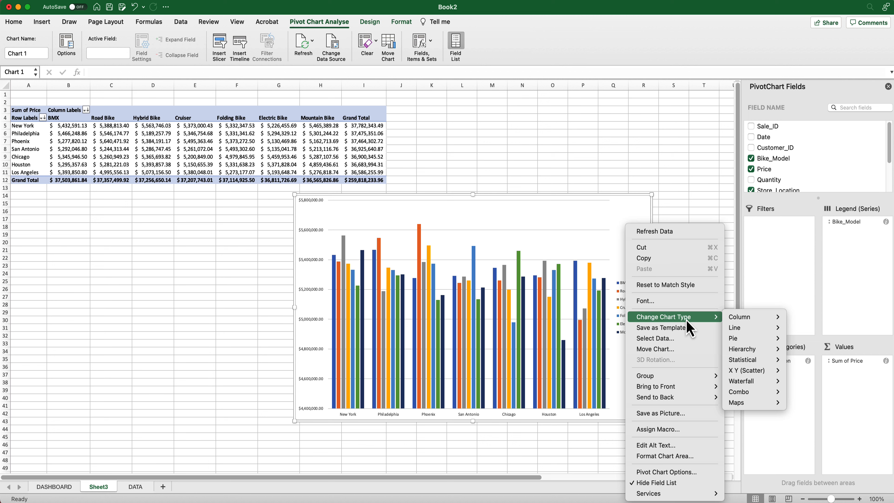
{"action": "mouse_move", "coordinate": [745, 320]}
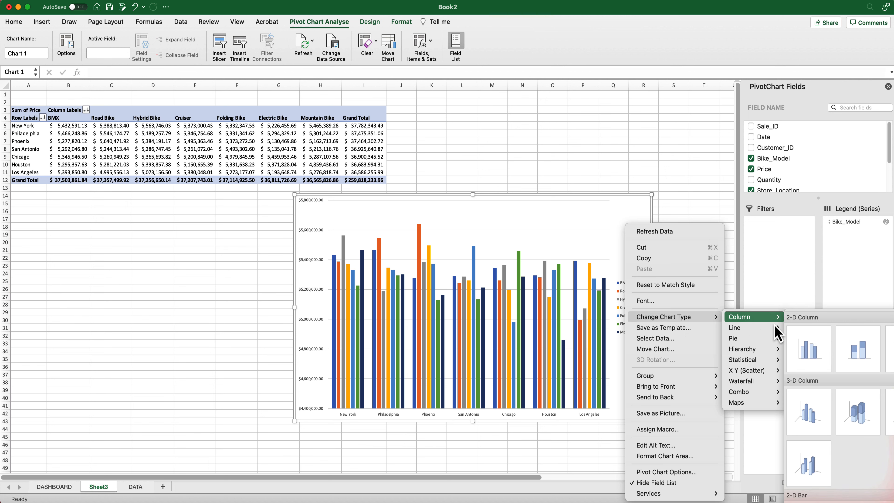
{"action": "left_click", "coordinate": [863, 357]}
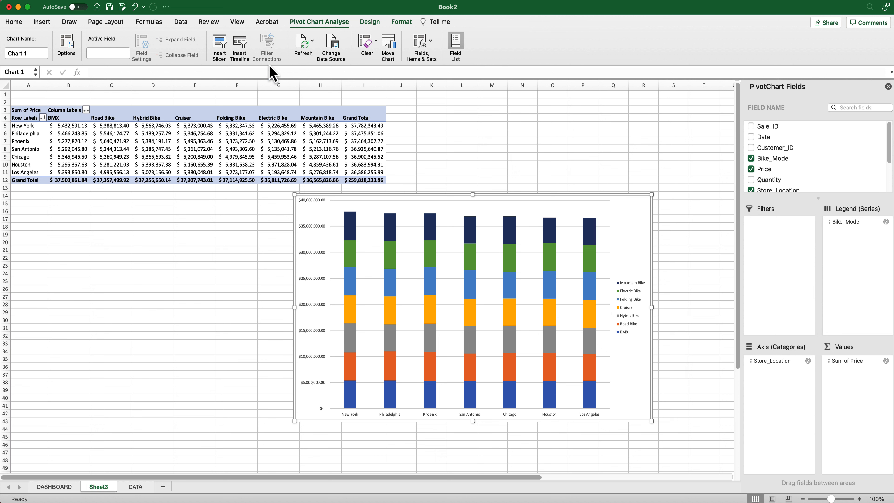
Add a title above the stacked column chart reading "Sales by Location & Type".
{"action": "left_click", "coordinate": [368, 28]}
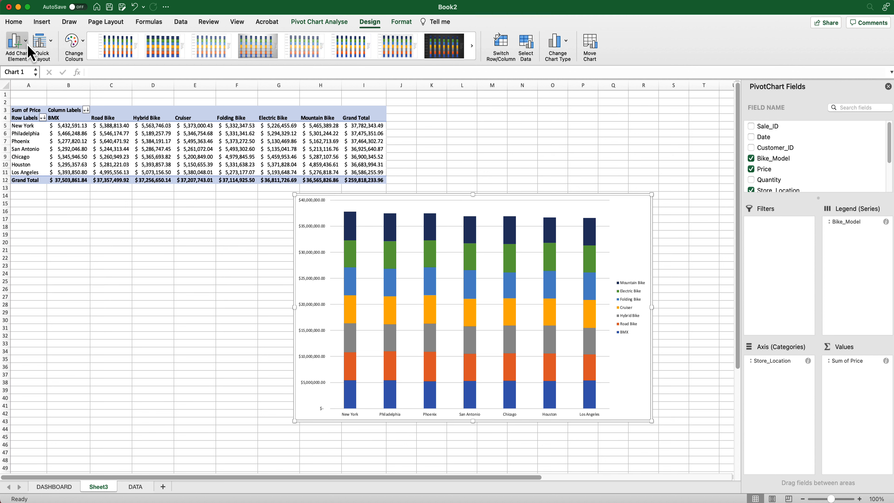
{"action": "left_click", "coordinate": [31, 53]}
{"action": "mouse_move", "coordinate": [53, 80]}
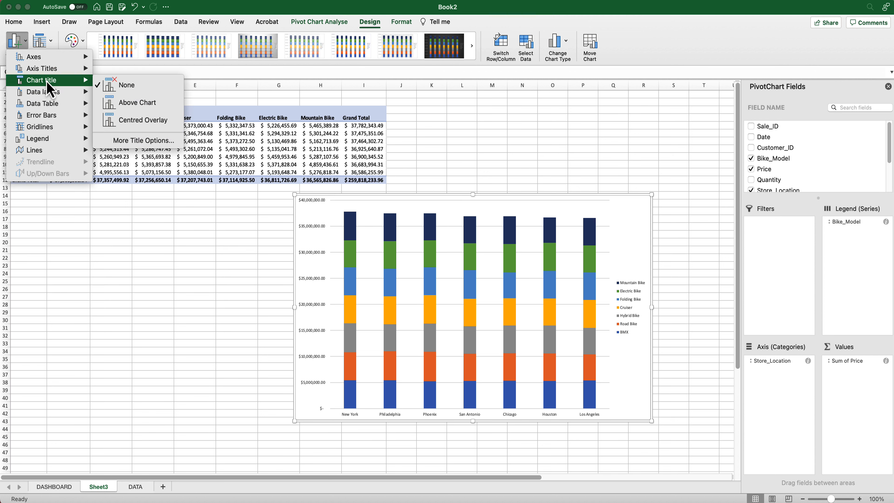
{"action": "left_click", "coordinate": [148, 104]}
{"action": "triple_click", "coordinate": [471, 203]}
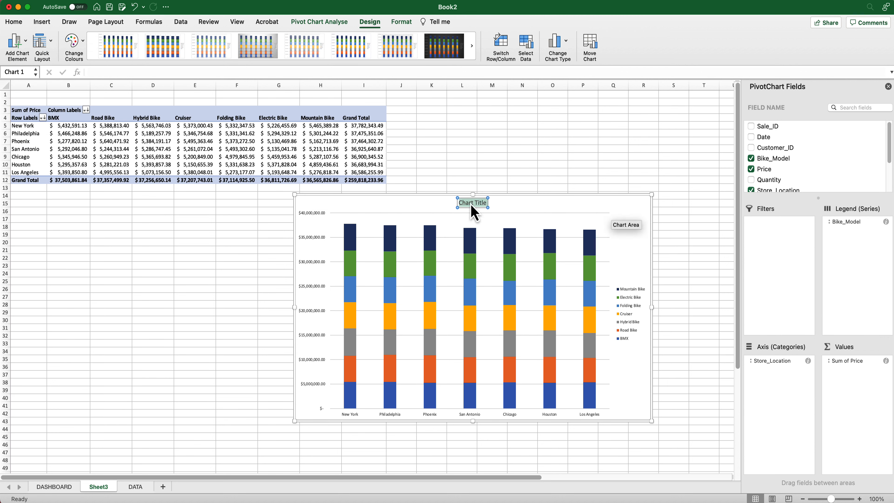
{"action": "type", "text": "Sales by L"}
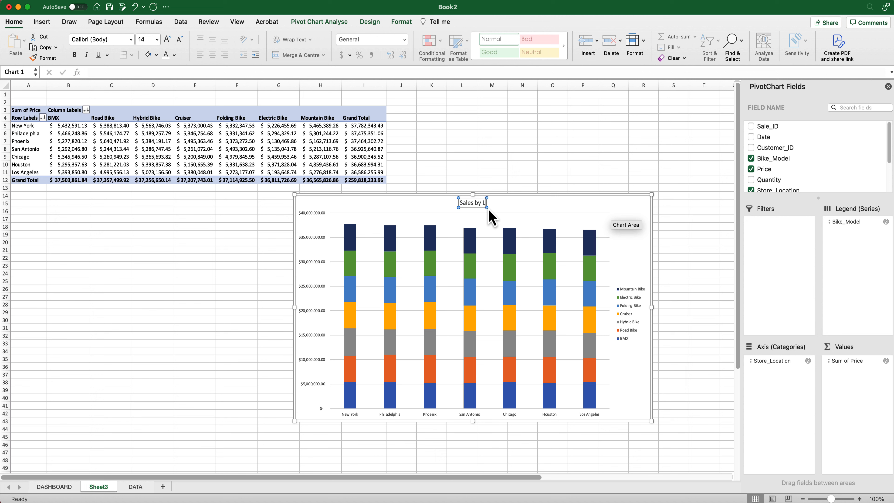
{"action": "type", "text": "ocation & Tyo"}
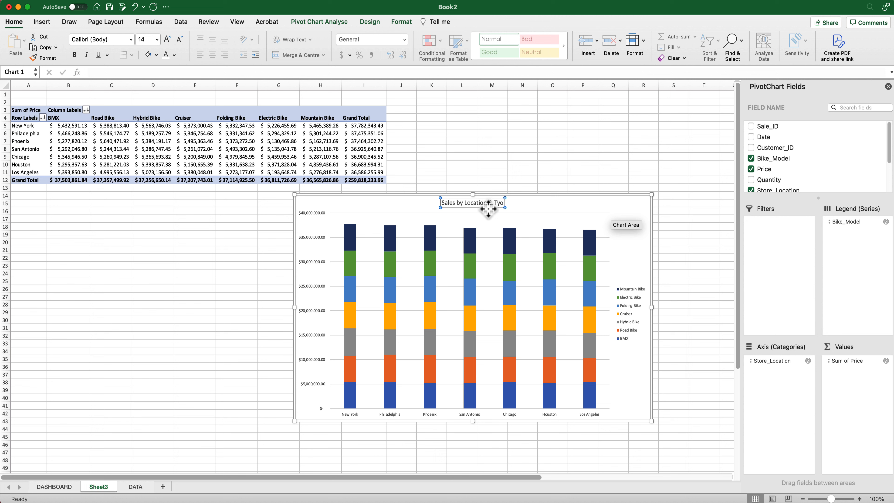
{"action": "key", "text": "BackSpace"}
{"action": "type", "text": "pe"}
Copy the chart title's text and use it to rename Sheet3 as "Sales by Location & Type".
{"action": "key", "text": "super+a"}
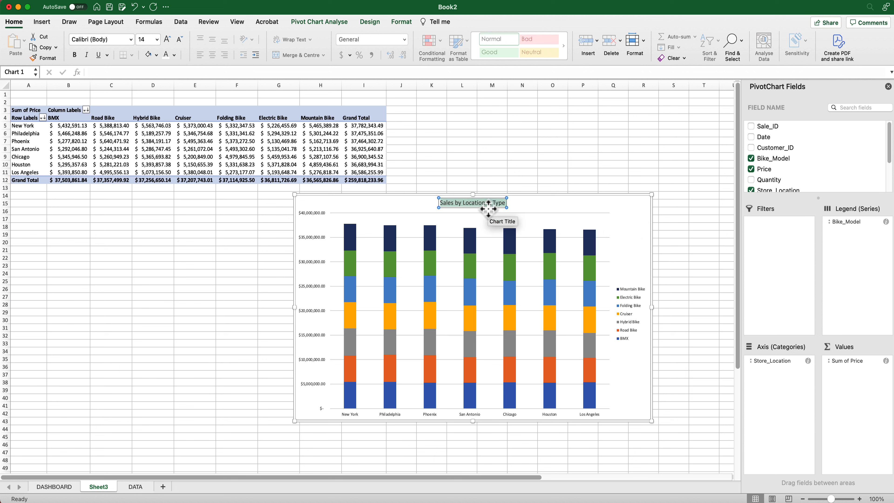
{"action": "key", "text": "super+c"}
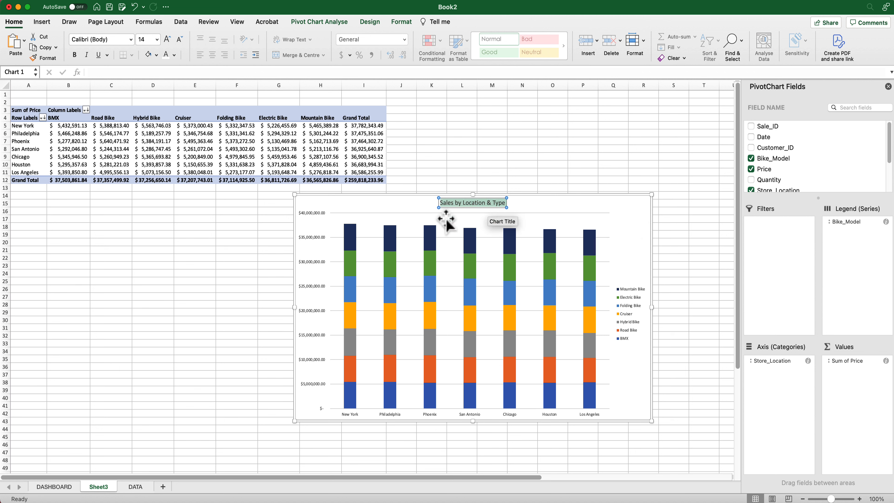
{"action": "right_click", "coordinate": [99, 495]}
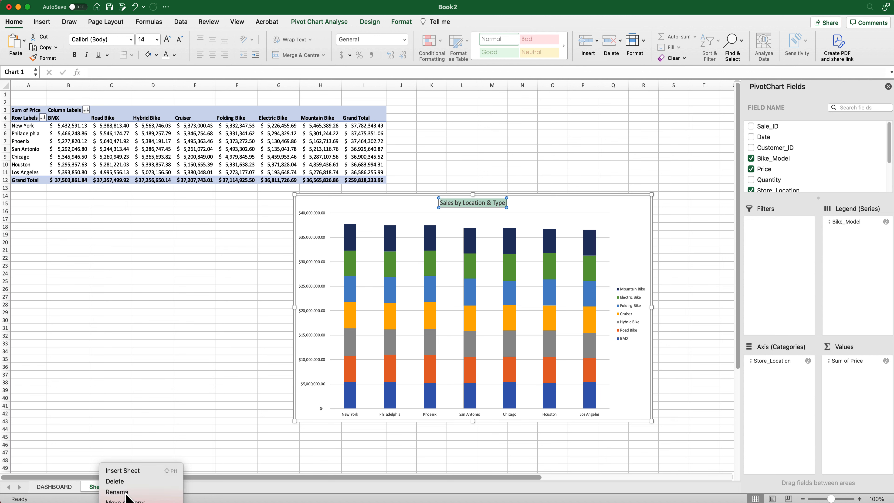
{"action": "left_click", "coordinate": [106, 494]}
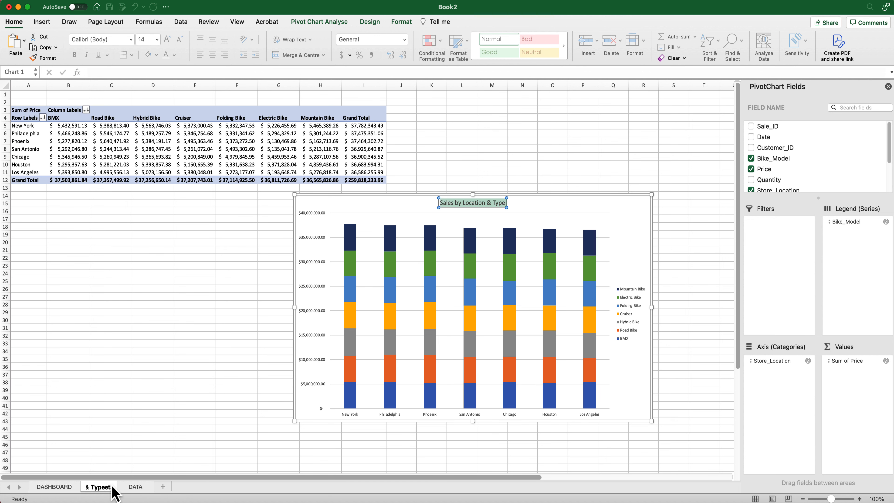
{"action": "left_click", "coordinate": [158, 413]}
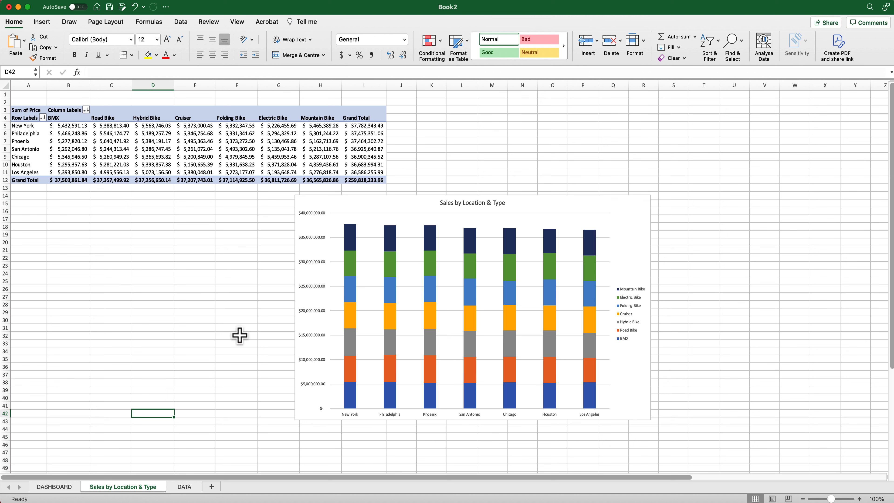
Apply the quick layout with data labels on wide columns, the legend below the plot and no title to the chart.
{"action": "left_click", "coordinate": [619, 223]}
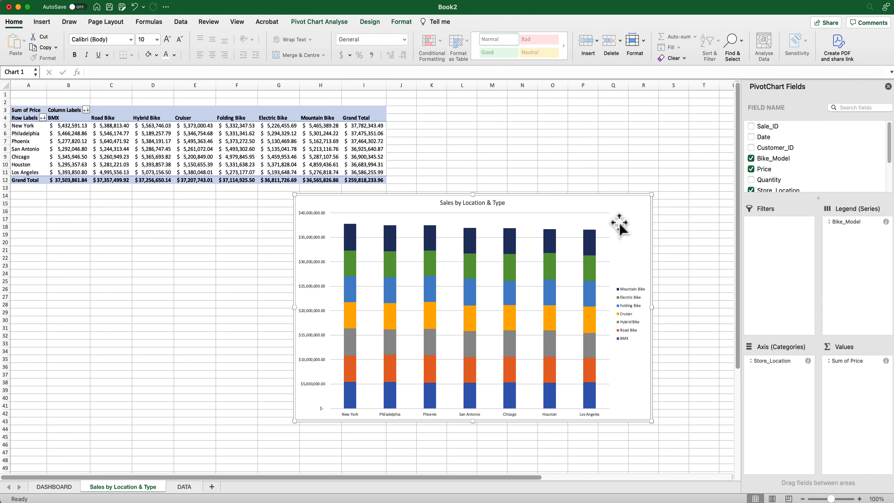
{"action": "left_click", "coordinate": [370, 25]}
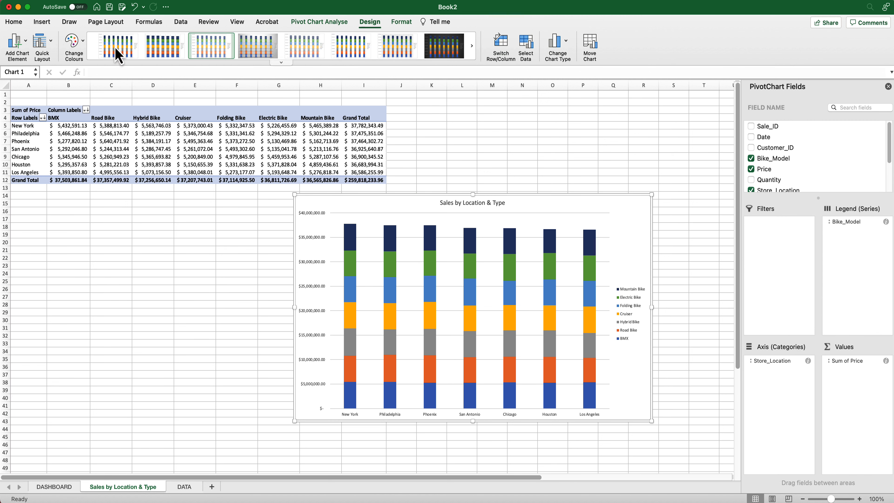
{"action": "left_click", "coordinate": [48, 43]}
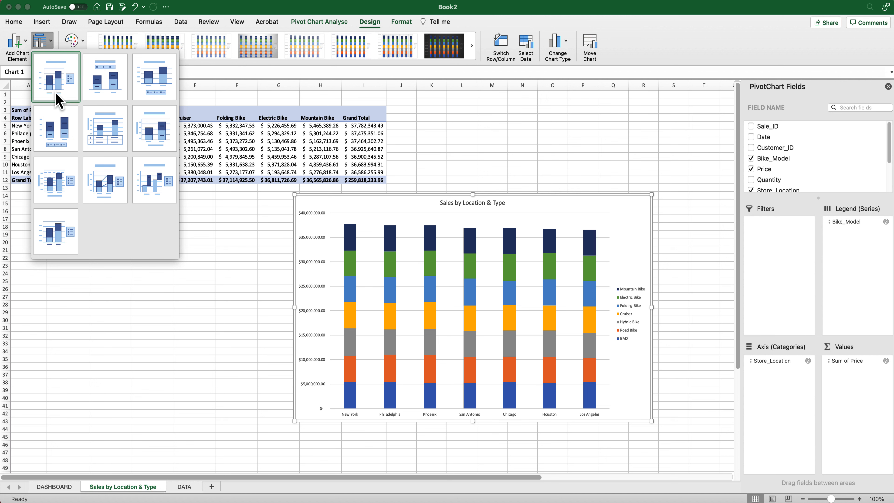
{"action": "left_click", "coordinate": [57, 140]}
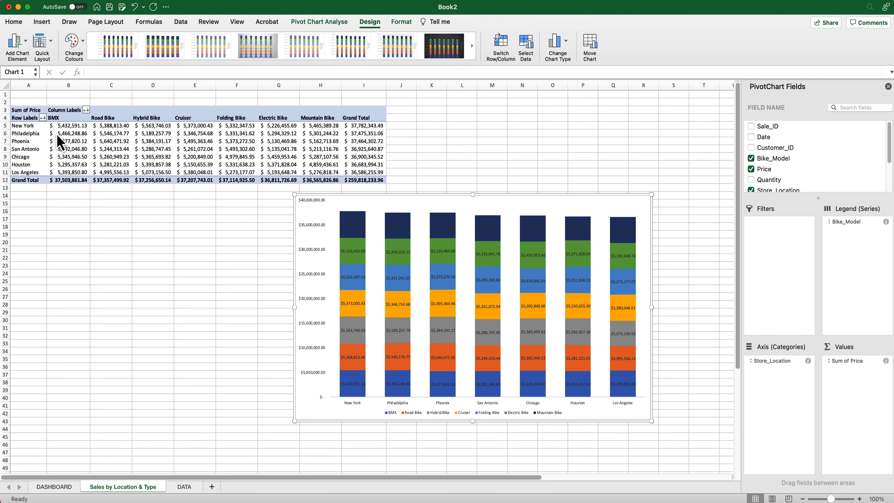
Undo the last quick layout and add primary major vertical gridlines to the stacked column chart.
{"action": "key", "text": "super+z"}
{"action": "left_click", "coordinate": [17, 44]}
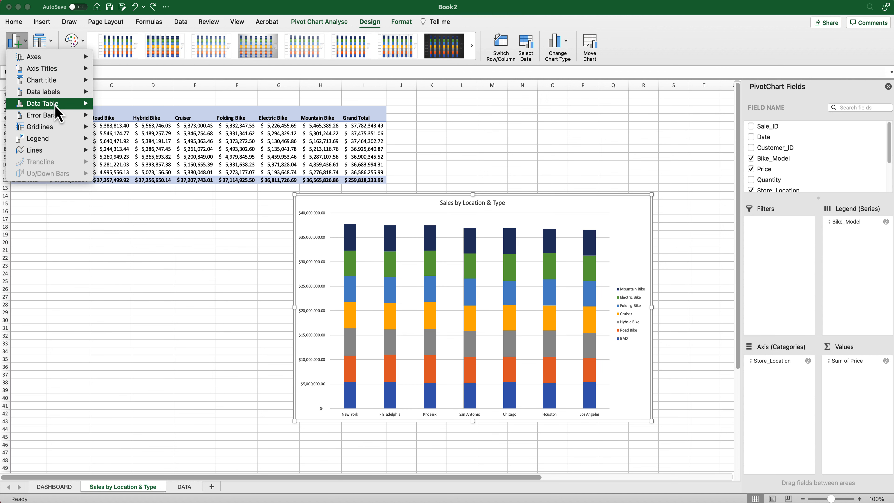
{"action": "mouse_move", "coordinate": [69, 110]}
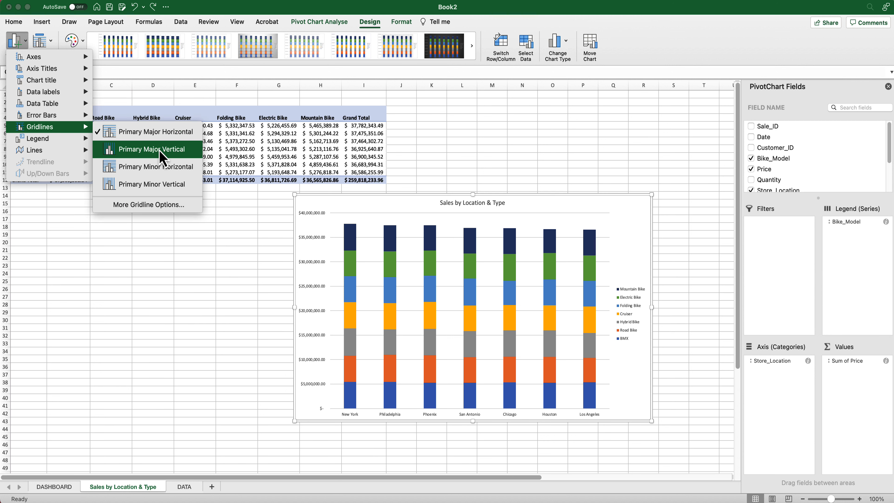
{"action": "left_click", "coordinate": [157, 150]}
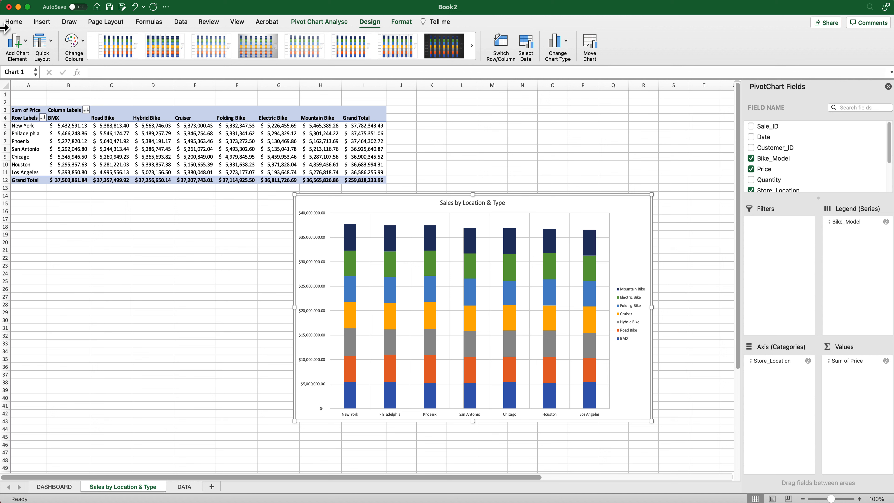
{"action": "left_click", "coordinate": [25, 56]}
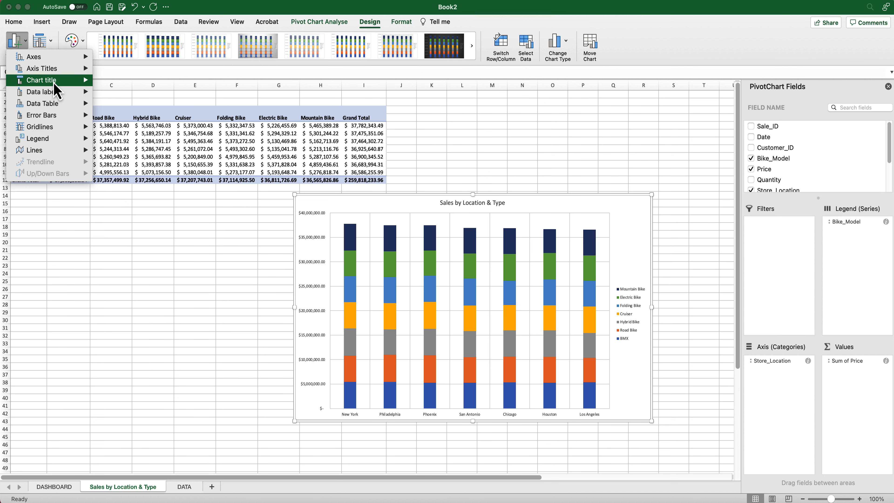
{"action": "mouse_move", "coordinate": [58, 81]}
{"action": "left_click", "coordinate": [525, 160]}
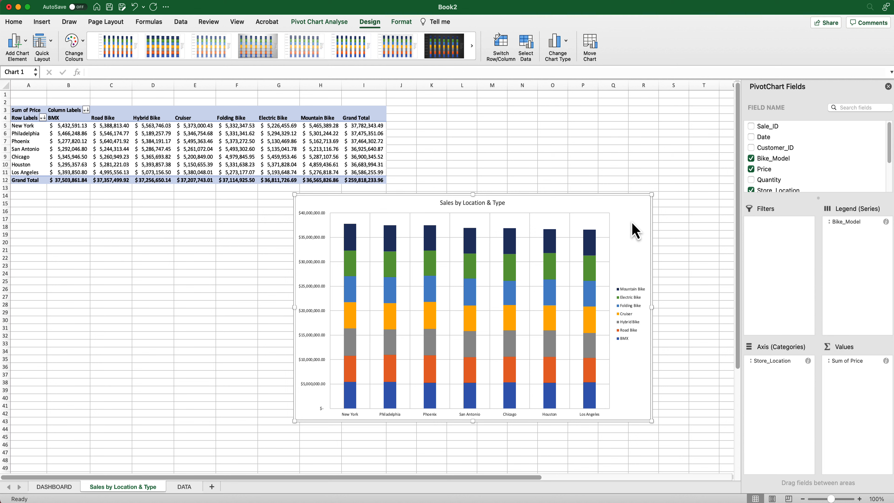
Paste a copy of the stacked column chart onto the DASHBOARD sheet and close the PivotChart field list.
{"action": "left_click", "coordinate": [59, 488]}
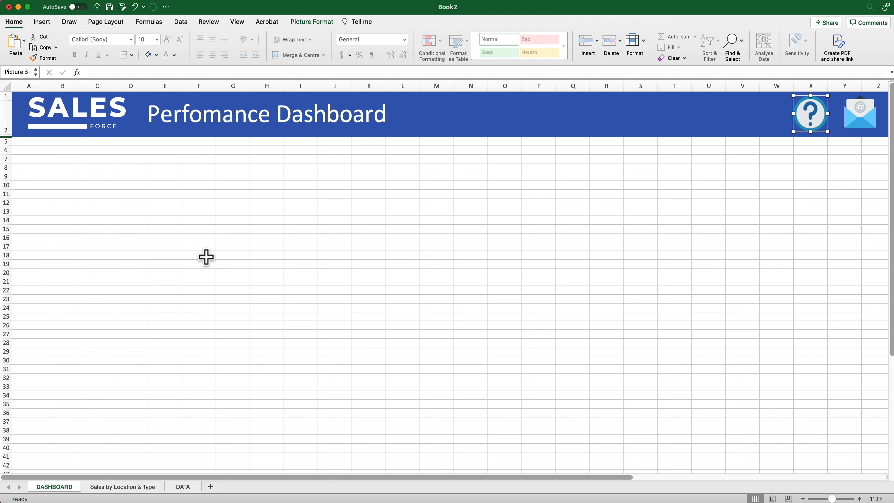
{"action": "key", "text": "super+v"}
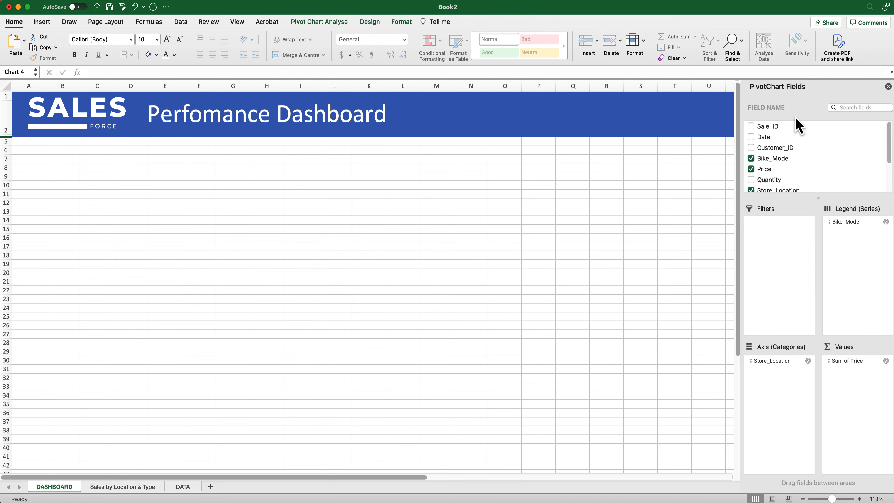
{"action": "left_click", "coordinate": [887, 87]}
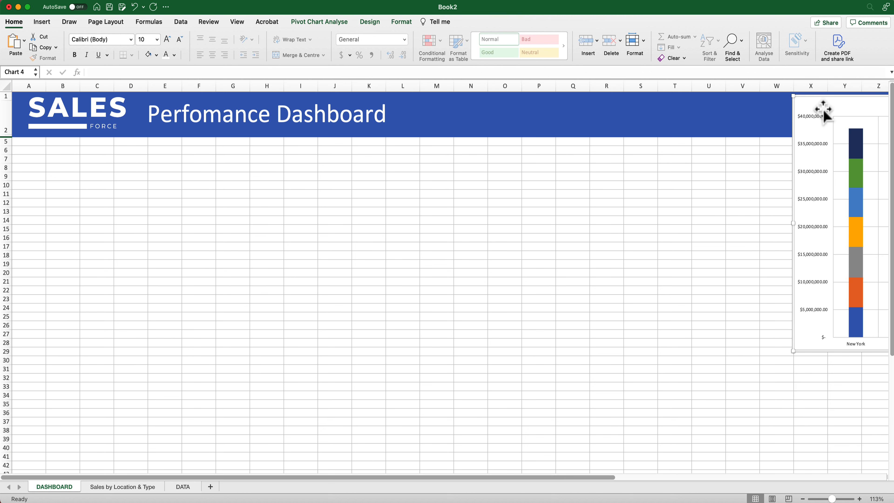
Position the pasted chart below the header and enlarge it to cover about E6 to P36.
{"action": "left_click_drag", "start_coordinate": [823, 108], "coordinate": [179, 157]}
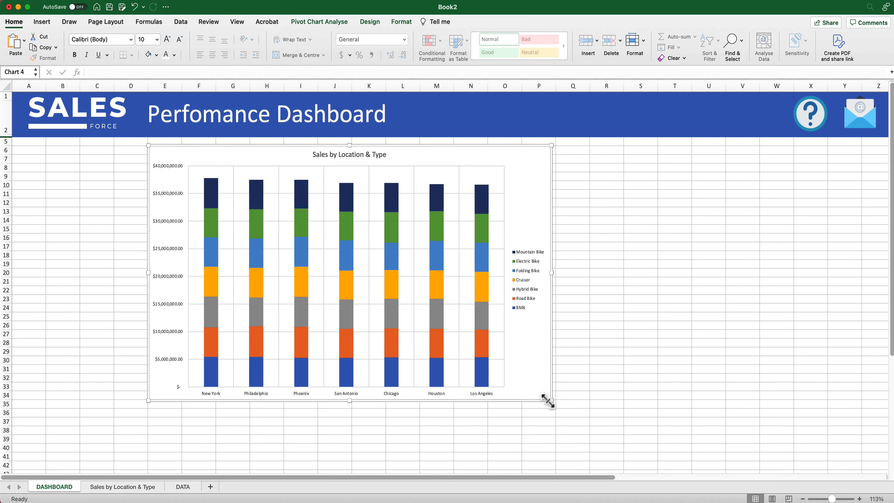
{"action": "left_click_drag", "start_coordinate": [549, 400], "coordinate": [555, 405]}
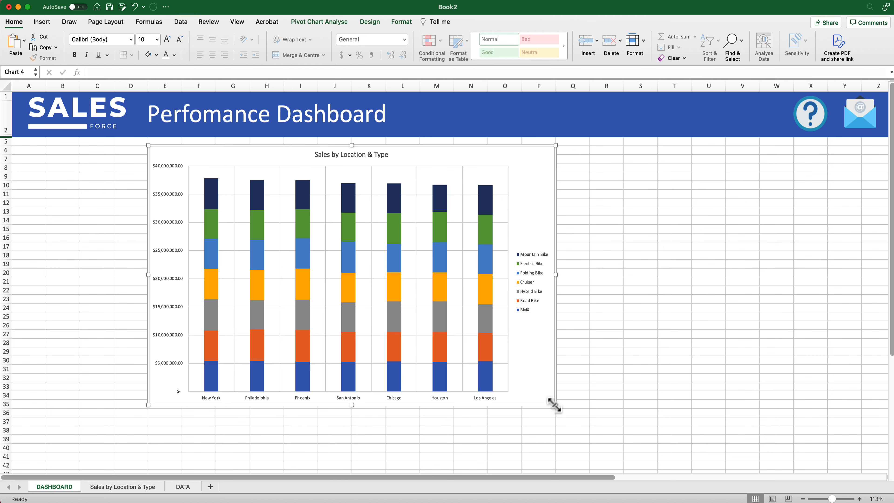
{"action": "left_click_drag", "start_coordinate": [351, 407], "coordinate": [352, 418]}
{"action": "left_click", "coordinate": [614, 220]}
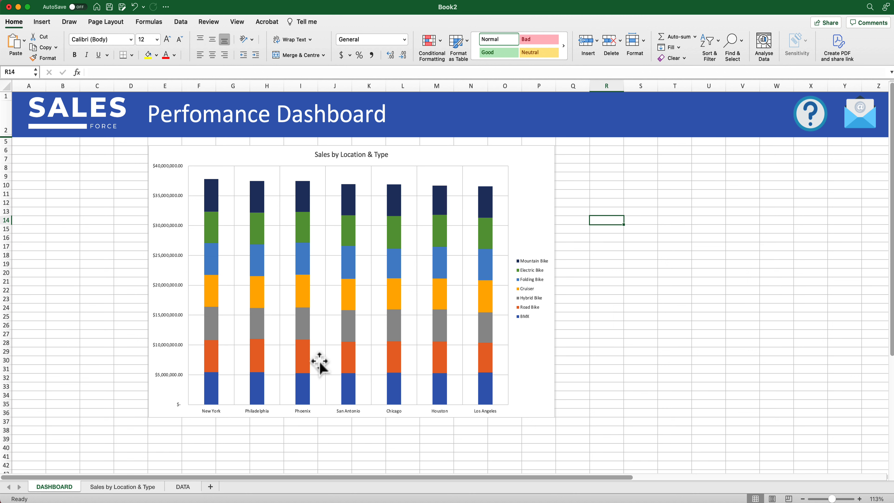
Create another pivot table from Table1 on the DATA sheet, placing it on a new worksheet.
{"action": "left_click", "coordinate": [183, 492]}
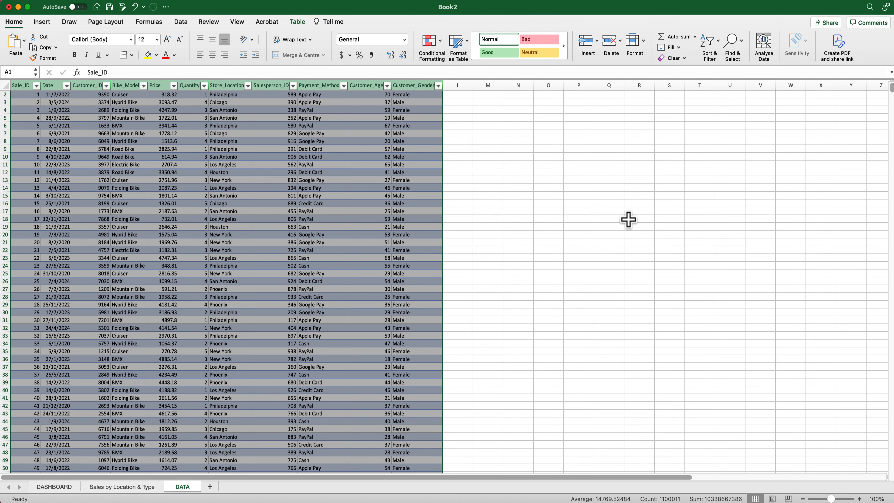
{"action": "left_click", "coordinate": [310, 133]}
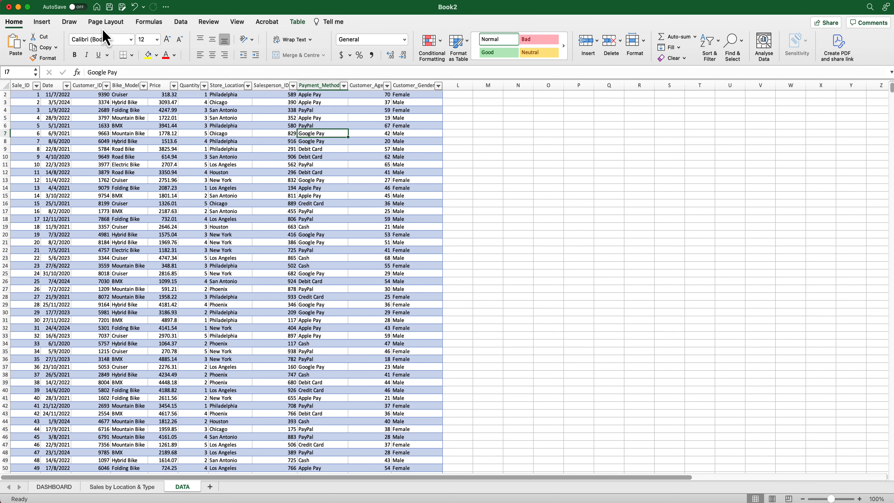
{"action": "left_click", "coordinate": [43, 23]}
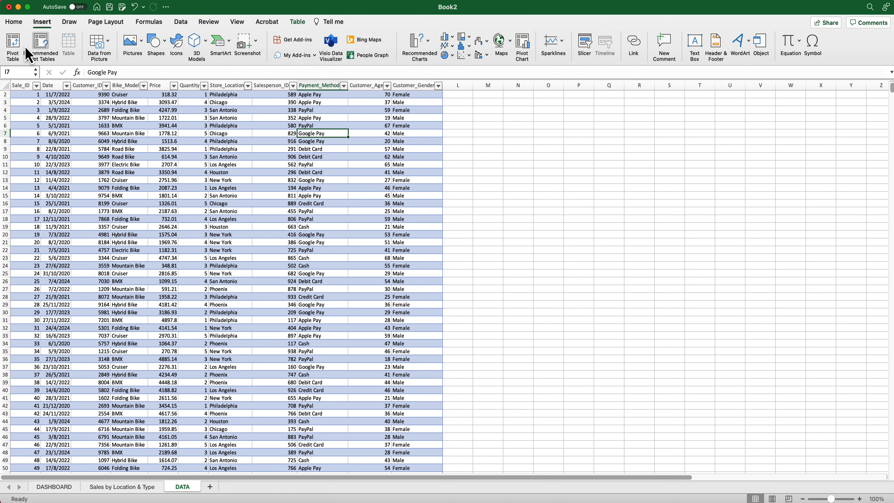
{"action": "left_click", "coordinate": [13, 48]}
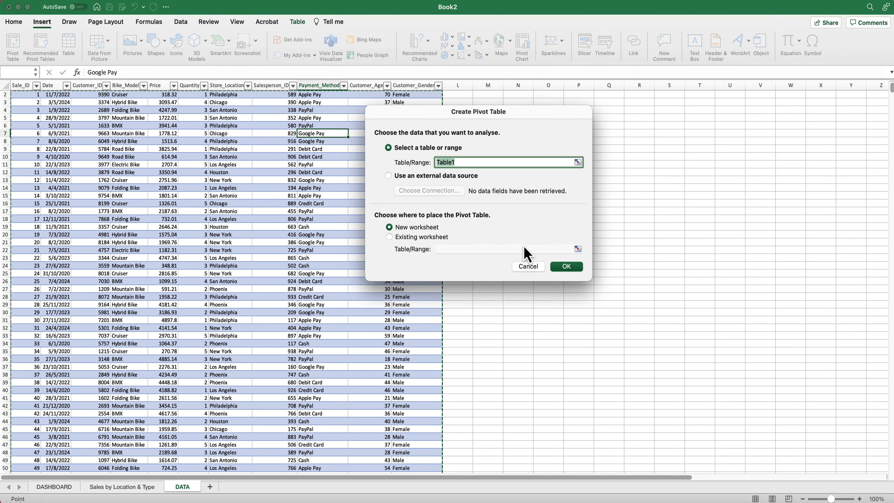
{"action": "left_click", "coordinate": [565, 266]}
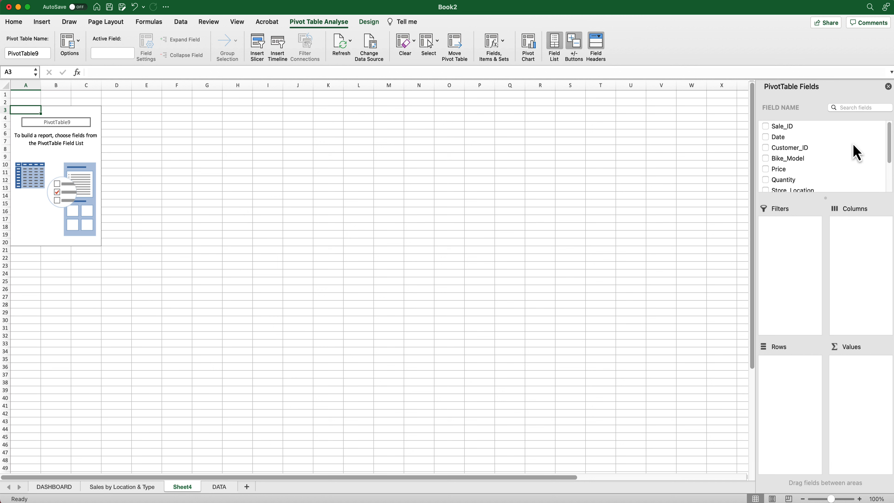
Add Date to the pivot table's rows and remove the Quarters level, keeping Years and Date.
{"action": "scroll", "coordinate": [855, 152], "scroll_direction": "down", "scroll_amount": 3}
{"action": "scroll", "coordinate": [857, 148], "scroll_direction": "up", "scroll_amount": 3}
{"action": "left_click_drag", "start_coordinate": [778, 137], "coordinate": [810, 384]}
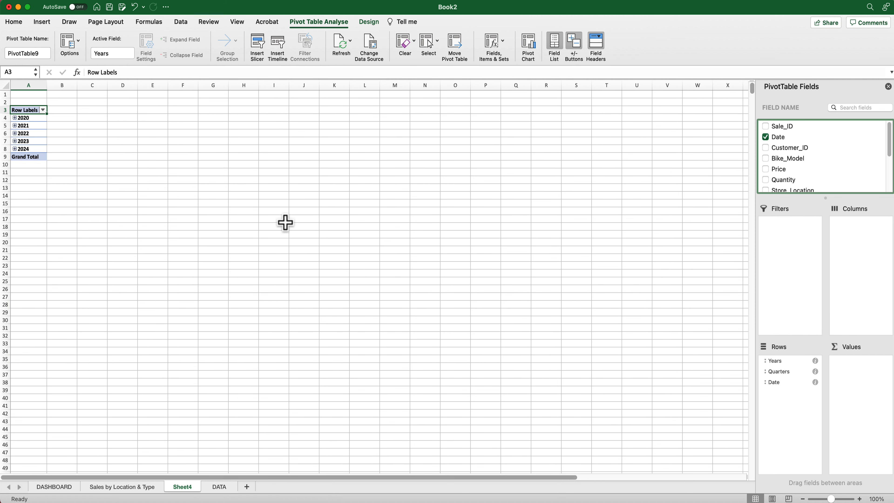
{"action": "left_click", "coordinate": [15, 149]}
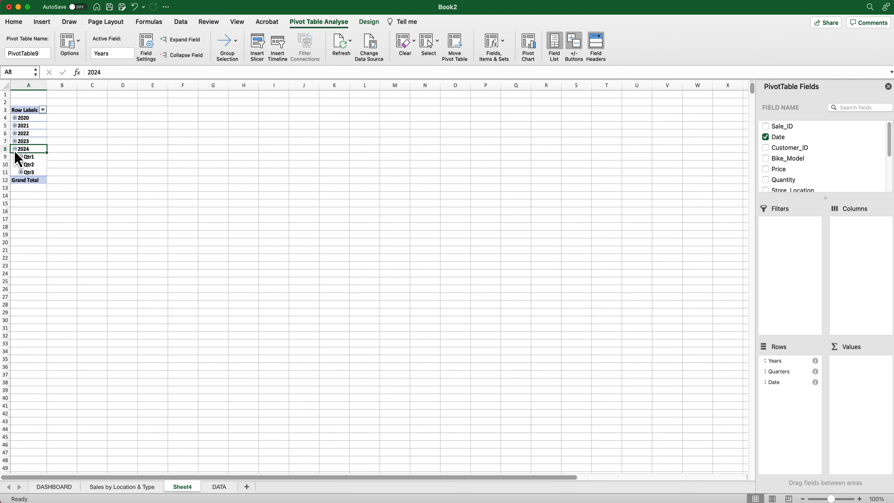
{"action": "left_click", "coordinate": [20, 156]}
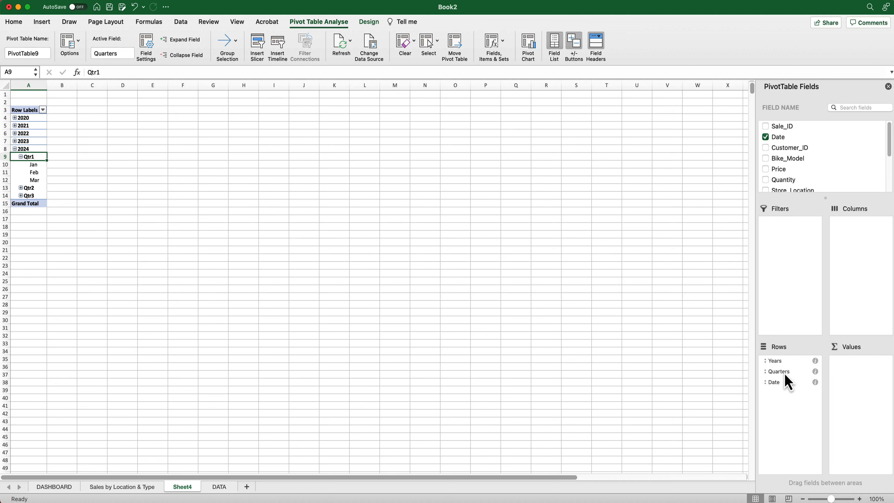
{"action": "left_click_drag", "start_coordinate": [784, 374], "coordinate": [668, 339]}
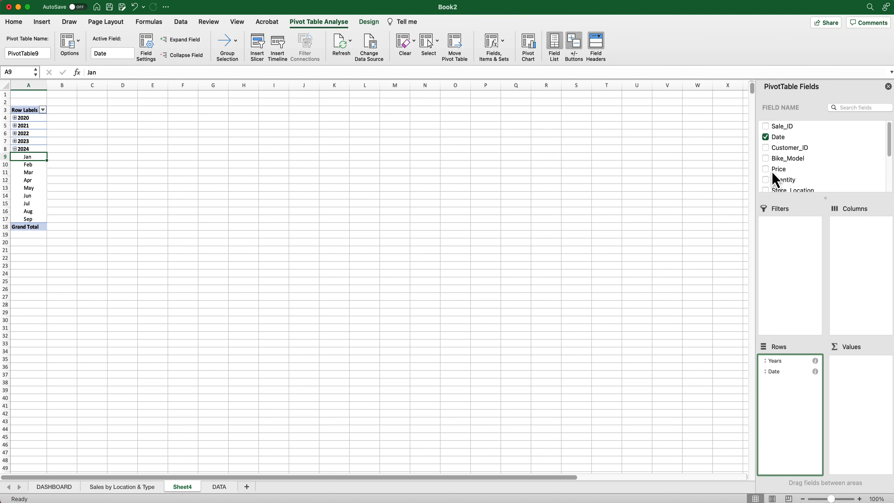
Add Price to the pivot table's values and apply the dollar Accounting format to B4:B9.
{"action": "left_click", "coordinate": [765, 169]}
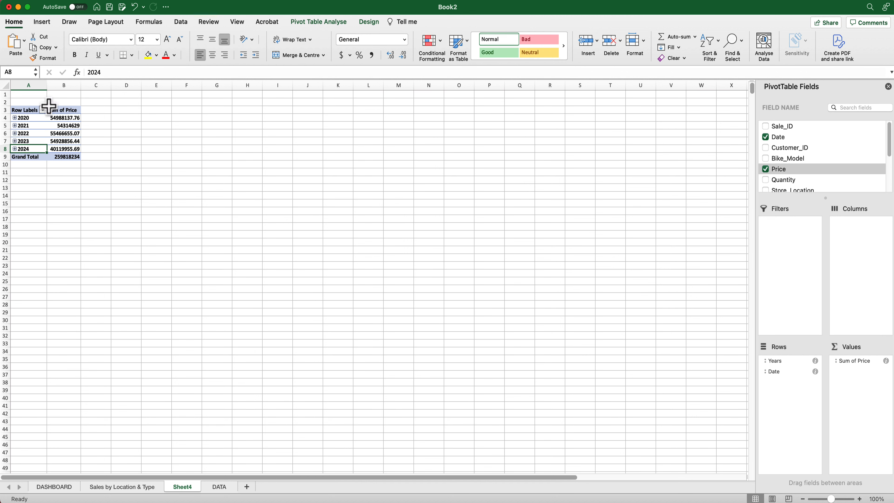
{"action": "left_click_drag", "start_coordinate": [61, 118], "coordinate": [72, 156]}
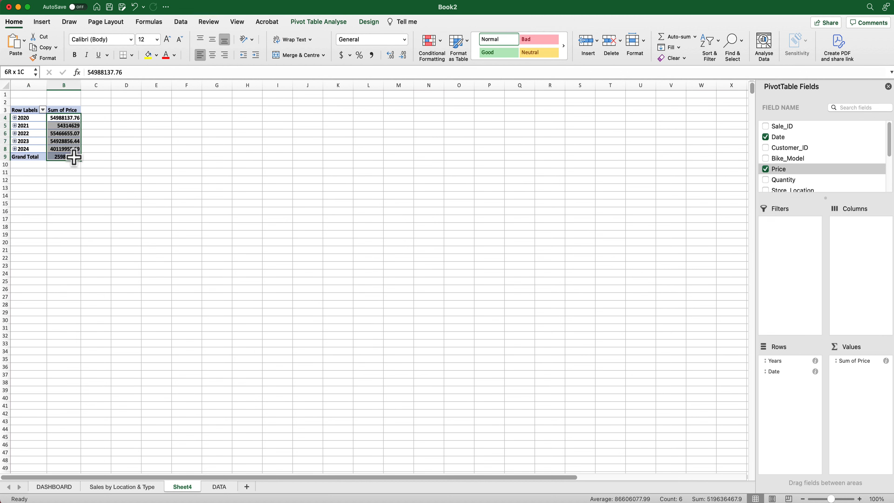
{"action": "left_click", "coordinate": [341, 55]}
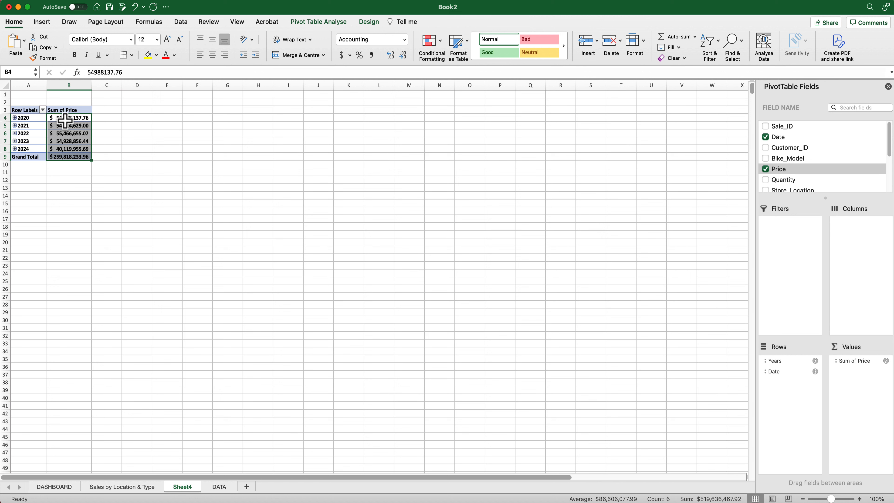
{"action": "left_click", "coordinate": [169, 118]}
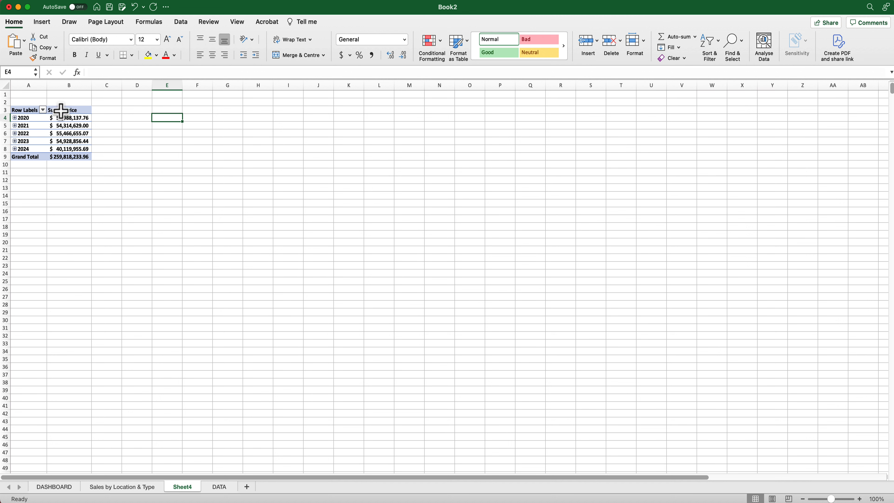
Insert a pivot chart from the yearly Sum of Price pivot table.
{"action": "left_click_drag", "start_coordinate": [61, 109], "coordinate": [72, 157]}
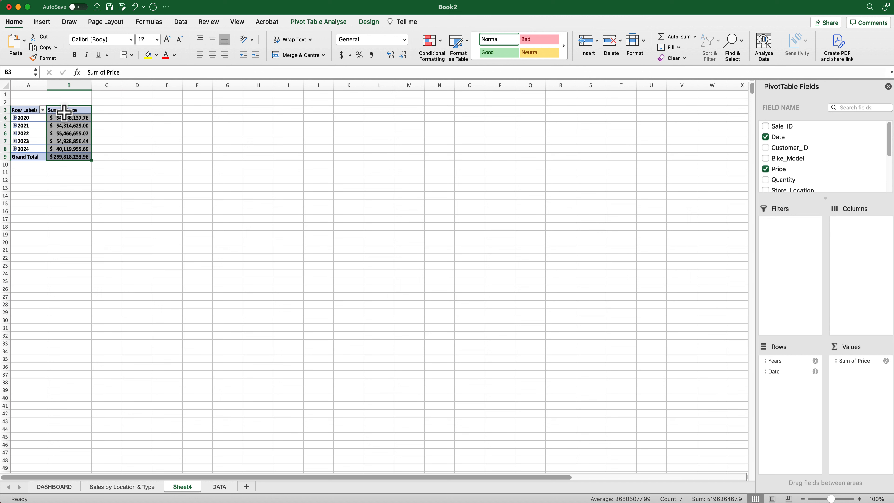
{"action": "left_click", "coordinate": [322, 23]}
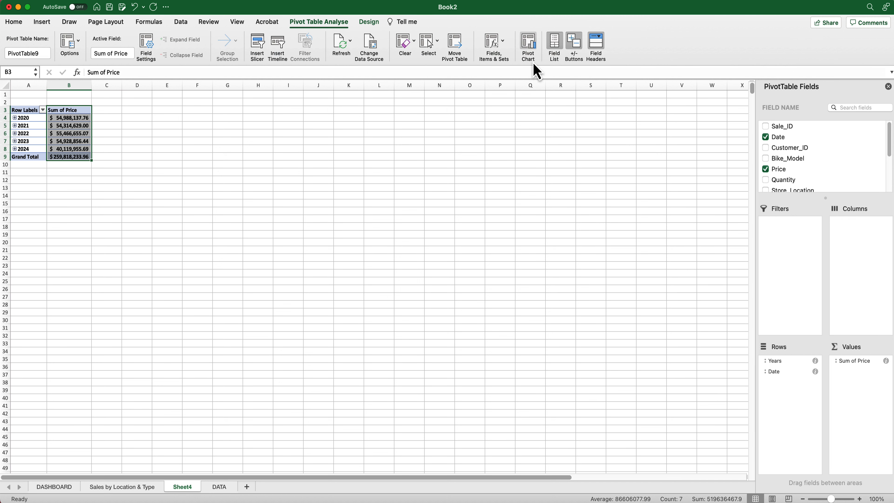
{"action": "left_click", "coordinate": [531, 50]}
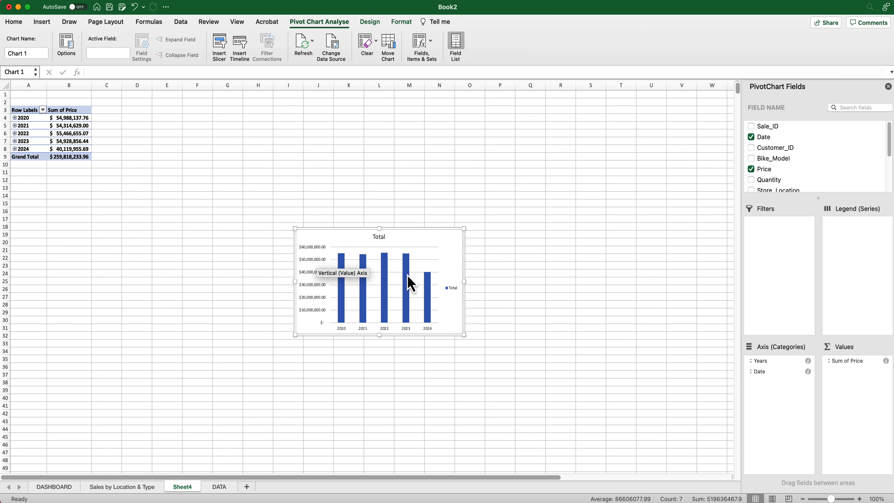
Try a line chart type for the yearly sales pivot chart.
{"action": "right_click", "coordinate": [446, 246]}
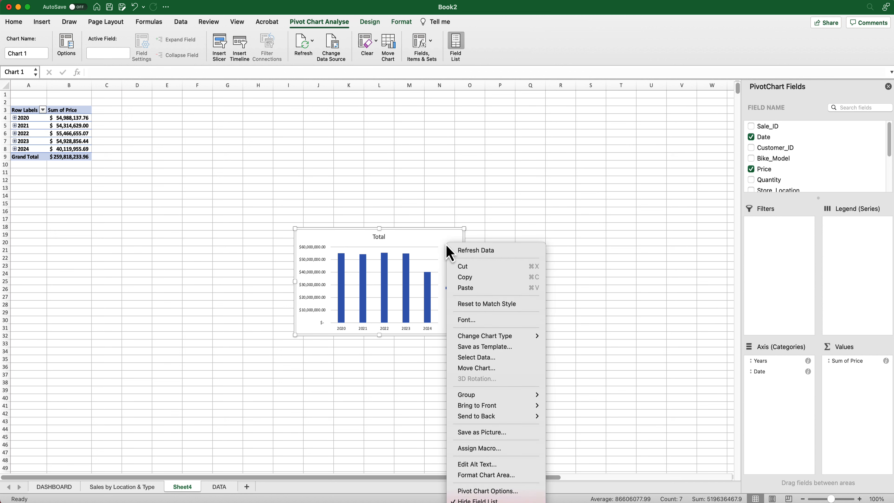
{"action": "mouse_move", "coordinate": [511, 338]}
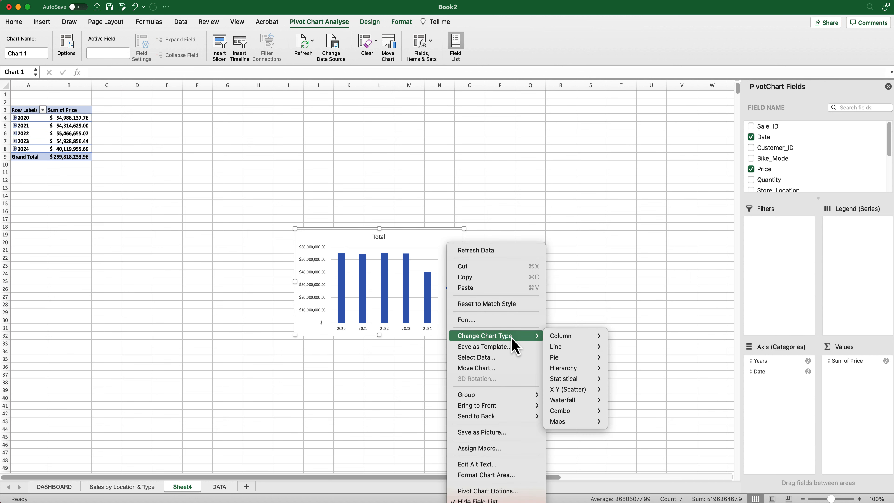
{"action": "mouse_move", "coordinate": [586, 346]}
{"action": "left_click", "coordinate": [638, 373]}
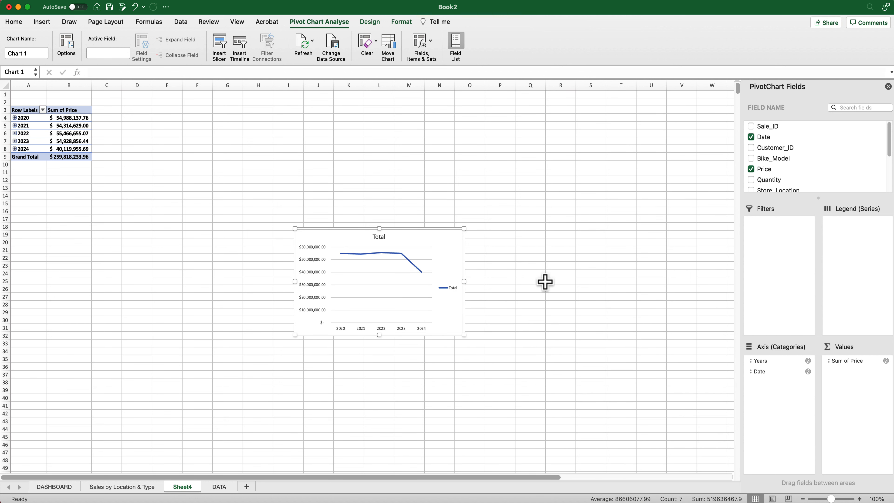
Change the yearly sales pivot chart to a 2-D clustered bar chart.
{"action": "right_click", "coordinate": [440, 252]}
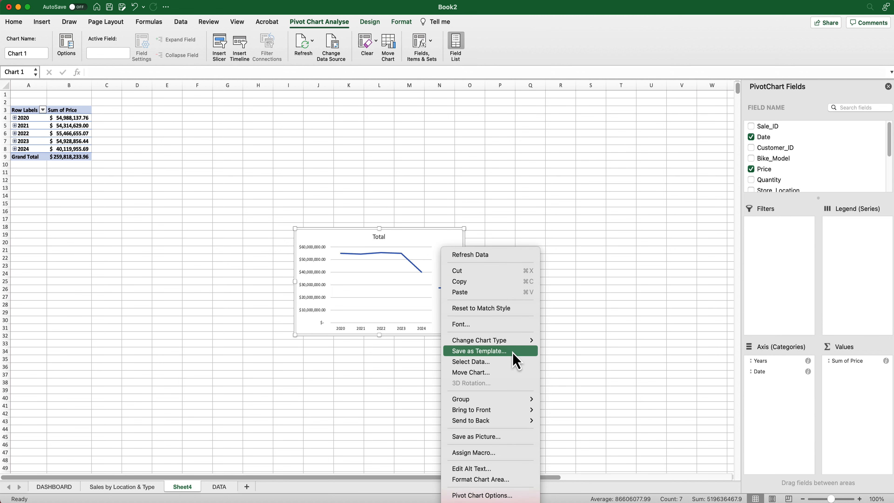
{"action": "mouse_move", "coordinate": [515, 342]}
{"action": "mouse_move", "coordinate": [570, 341]}
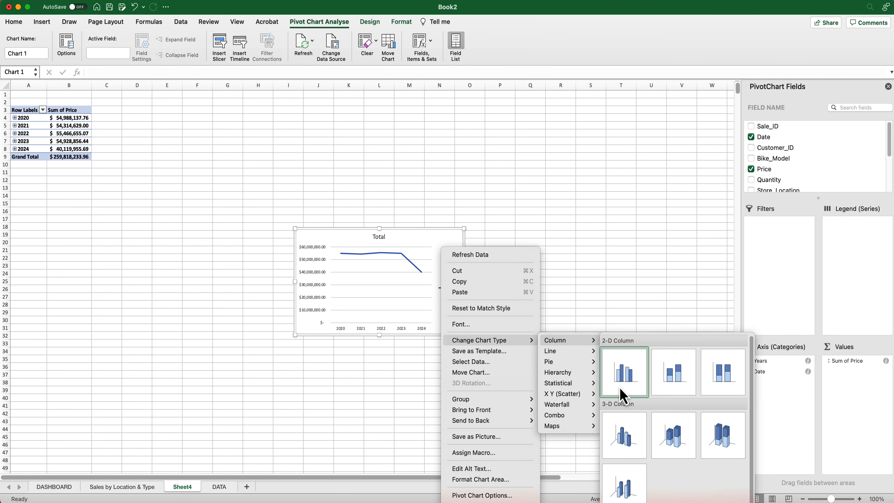
{"action": "left_click", "coordinate": [624, 372]}
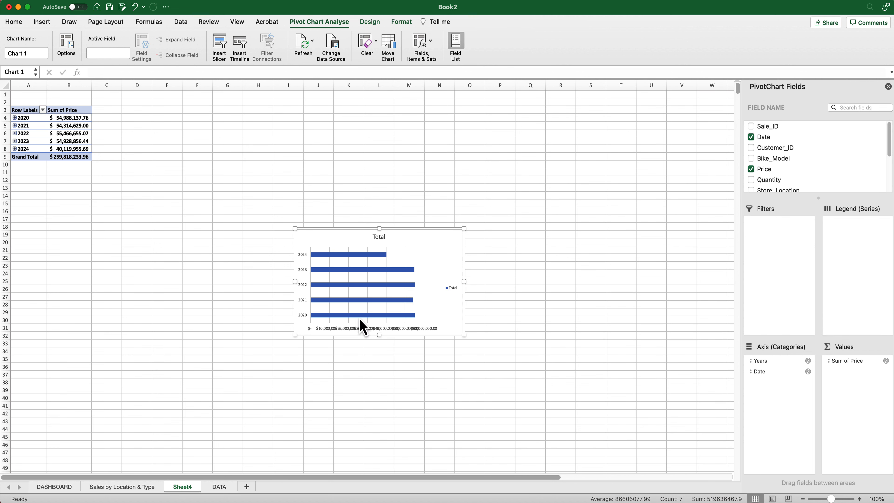
Widen the bar chart to reach about column Q and delete its legend.
{"action": "left_click_drag", "start_coordinate": [464, 283], "coordinate": [535, 280]}
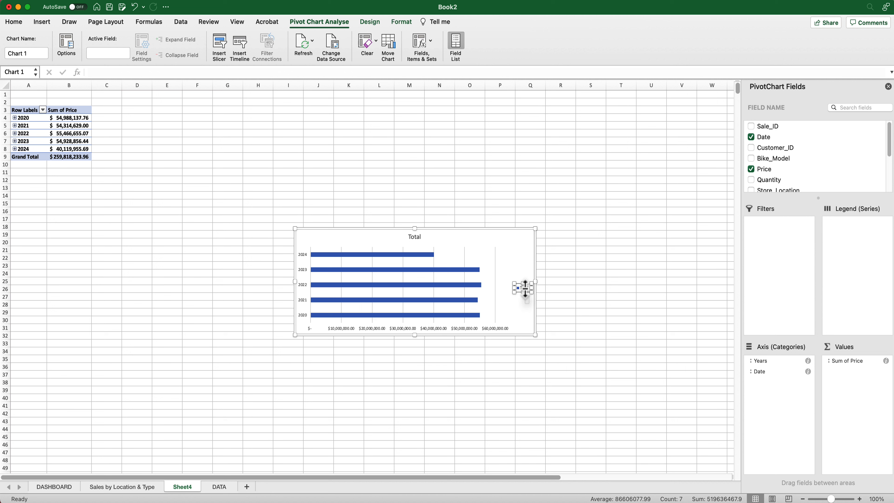
{"action": "key", "text": "Delete"}
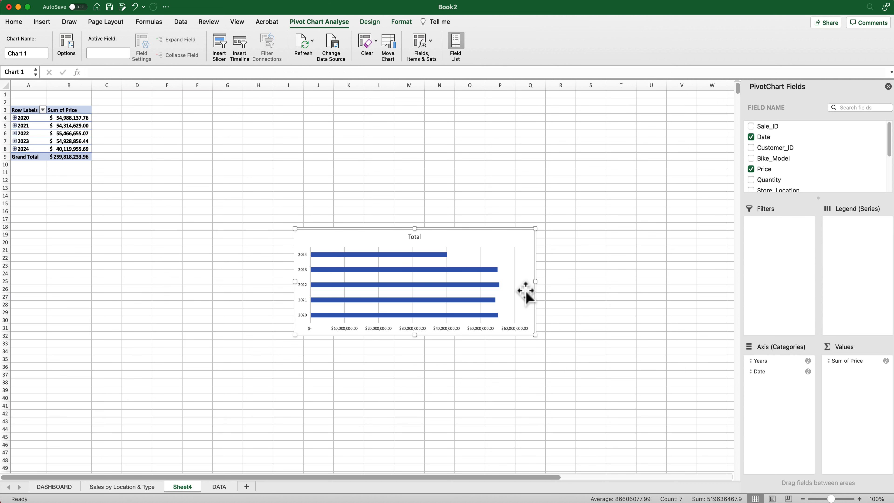
Title the yearly sales chart "Total Sales by Year" and rename its sheet with the same text.
{"action": "left_click", "coordinate": [415, 236]}
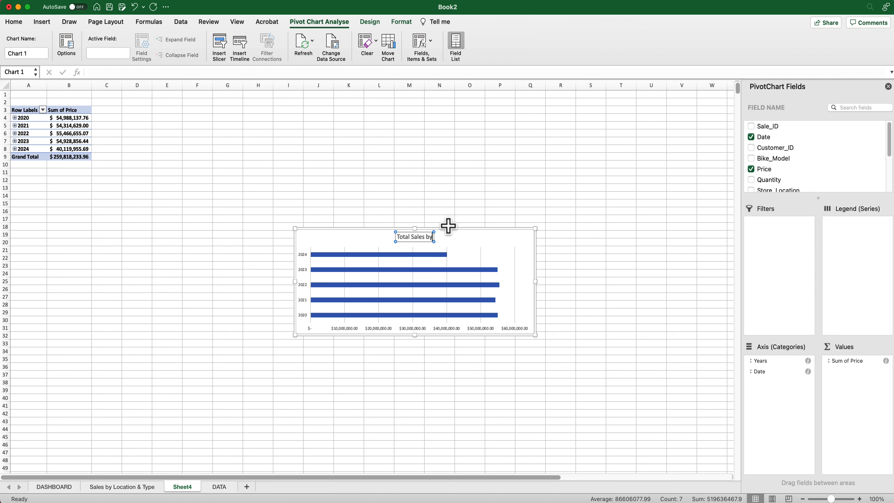
{"action": "triple_click", "coordinate": [417, 237]}
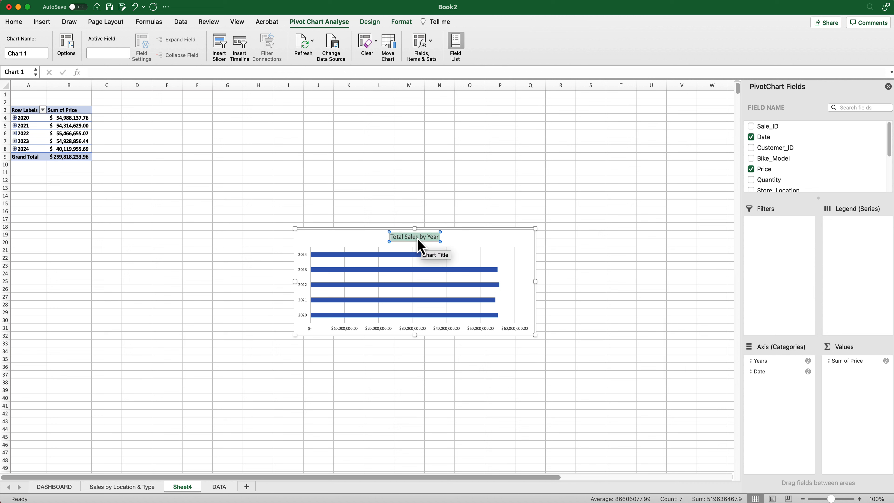
{"action": "right_click", "coordinate": [186, 490]}
{"action": "left_click", "coordinate": [212, 492]}
{"action": "left_click", "coordinate": [221, 382]}
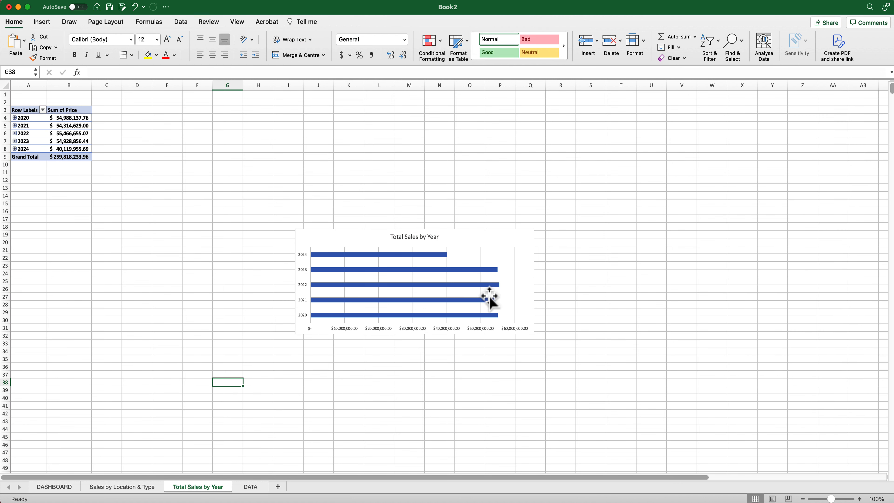
Copy the Total Sales by Year chart onto the DASHBOARD sheet, place it beside the Sales by Location & Type chart, and close the field list.
{"action": "left_click", "coordinate": [526, 241]}
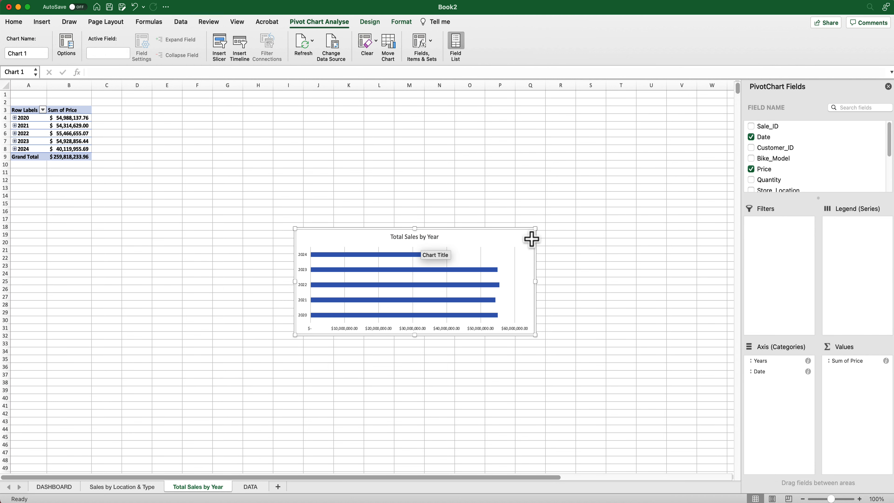
{"action": "left_click", "coordinate": [54, 486]}
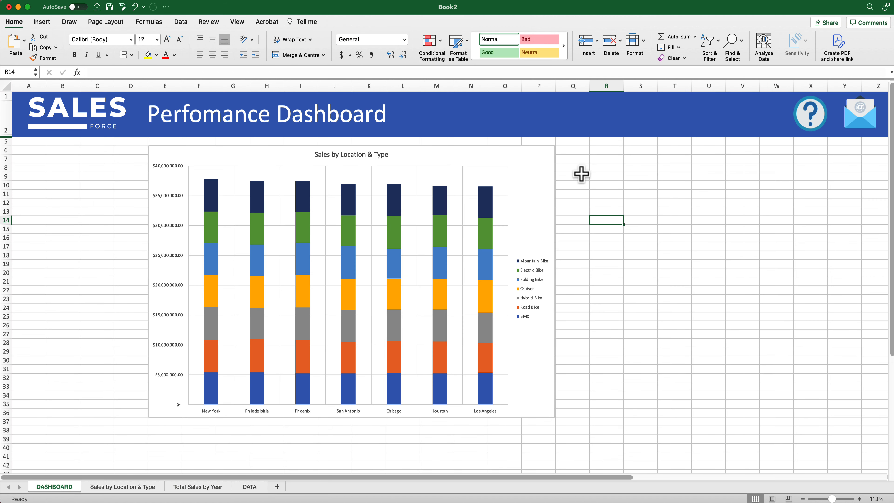
{"action": "key", "text": "super+v"}
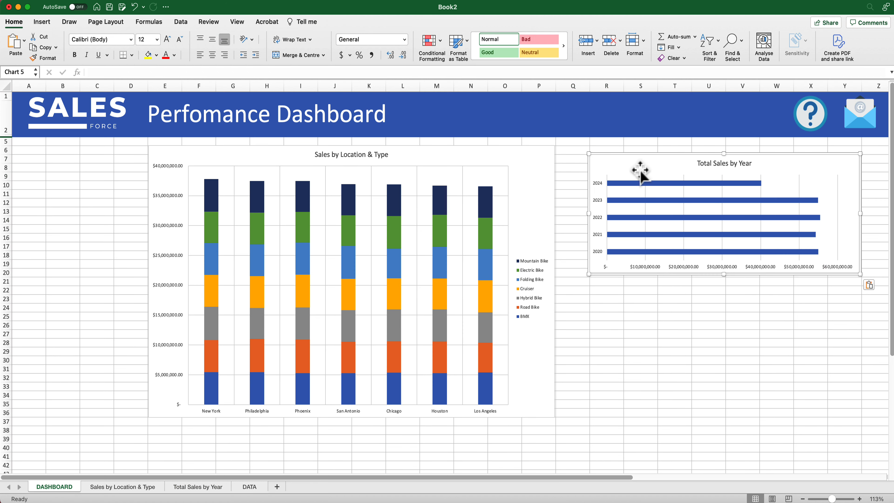
{"action": "left_click_drag", "start_coordinate": [642, 167], "coordinate": [612, 157]}
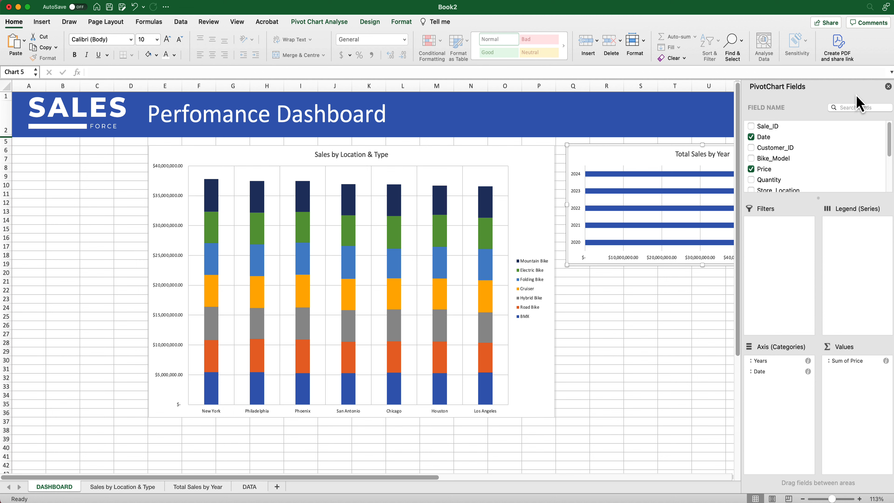
{"action": "left_click", "coordinate": [888, 86]}
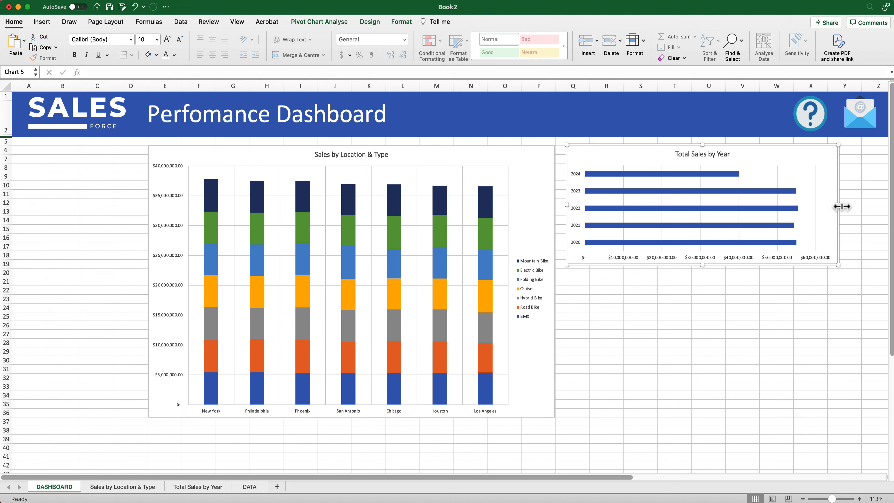
Widen the Total Sales by Year chart to about column Z and shift it close against the Sales by Location & Type chart.
{"action": "left_click_drag", "start_coordinate": [840, 206], "coordinate": [588, 205]}
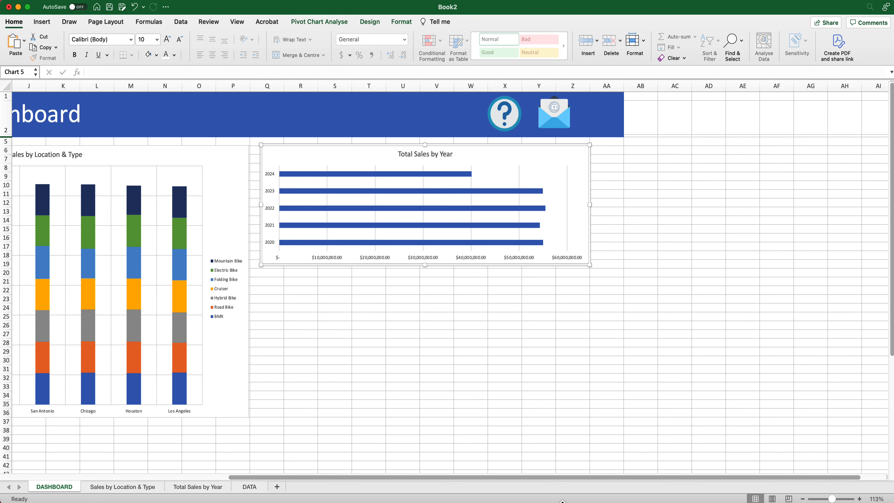
{"action": "left_click_drag", "start_coordinate": [573, 477], "coordinate": [316, 473]}
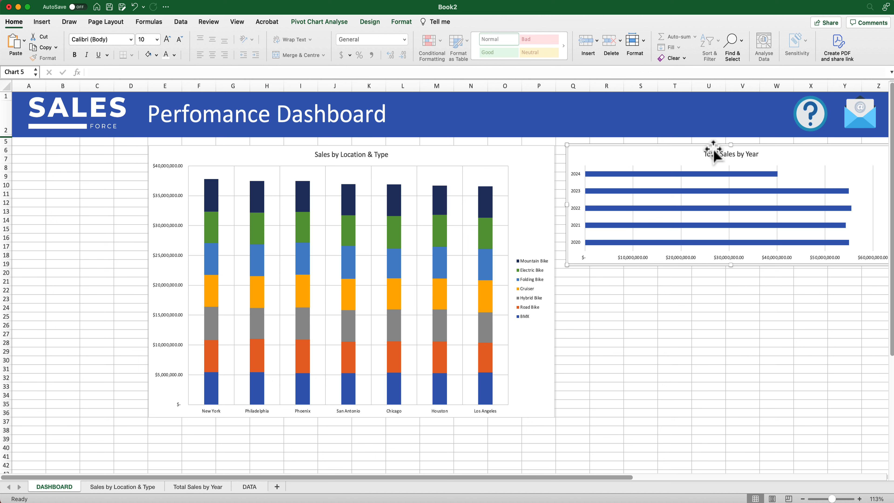
{"action": "left_click_drag", "start_coordinate": [816, 156], "coordinate": [814, 154]}
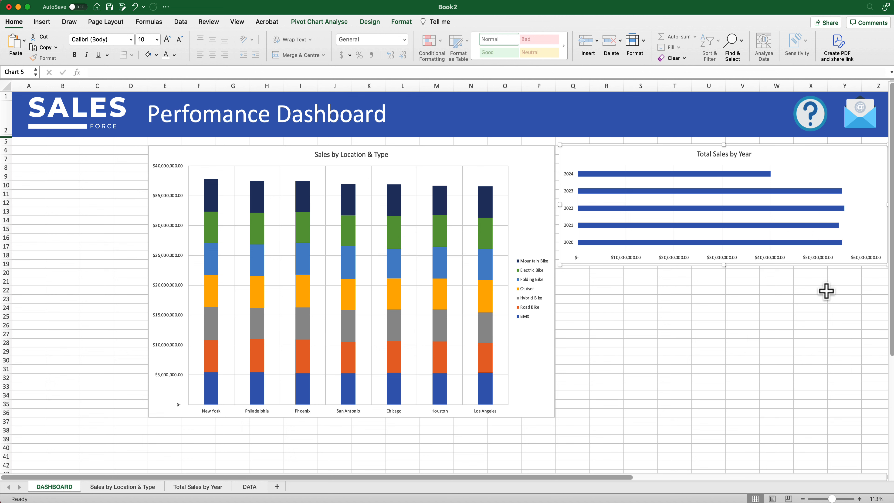
Insert a pivot table on a new sheet from the table on the DATA sheet.
{"action": "left_click", "coordinate": [249, 486]}
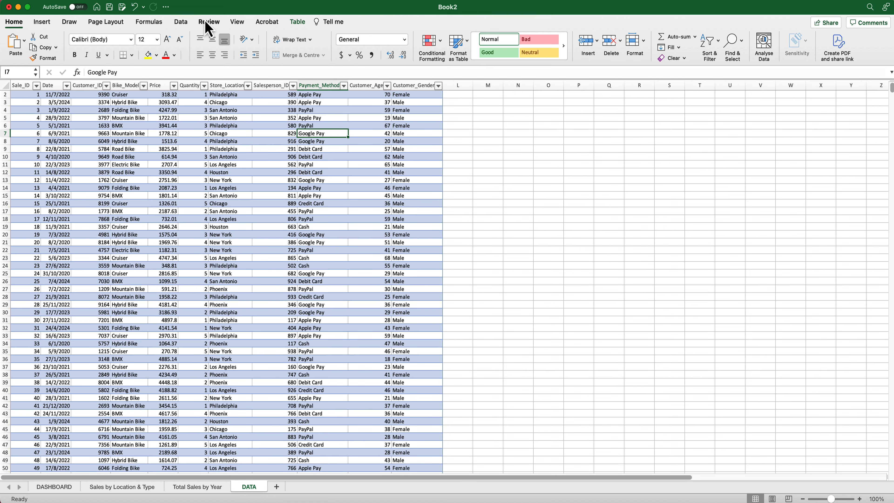
{"action": "left_click", "coordinate": [42, 23]}
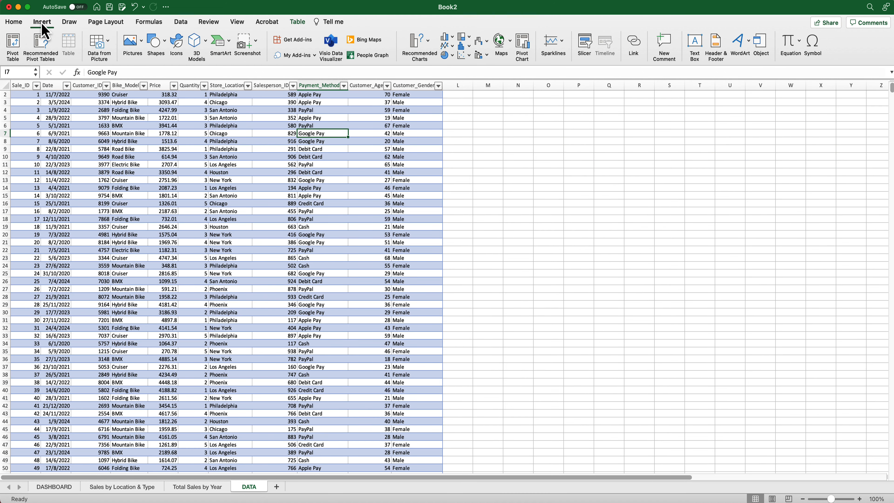
{"action": "left_click", "coordinate": [13, 46]}
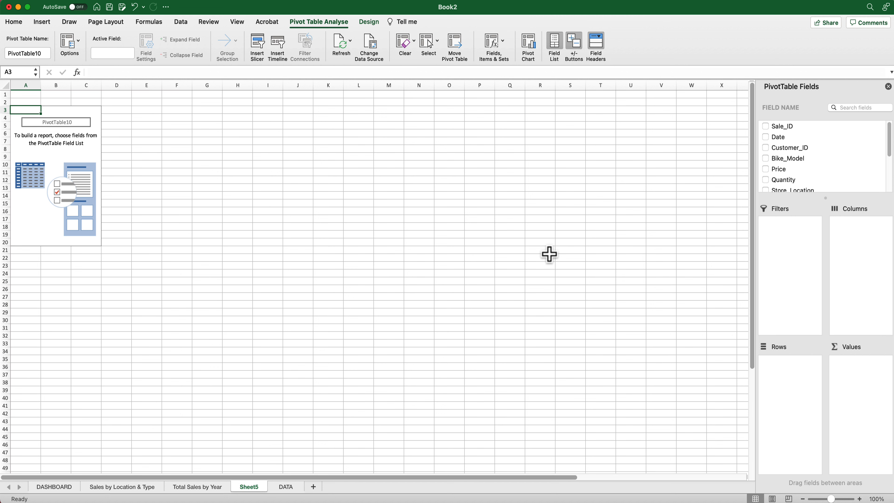
Set up the pivot table with Payment_Method as rows and the sum of Price as values.
{"action": "scroll", "coordinate": [889, 179], "scroll_direction": "down", "scroll_amount": 3}
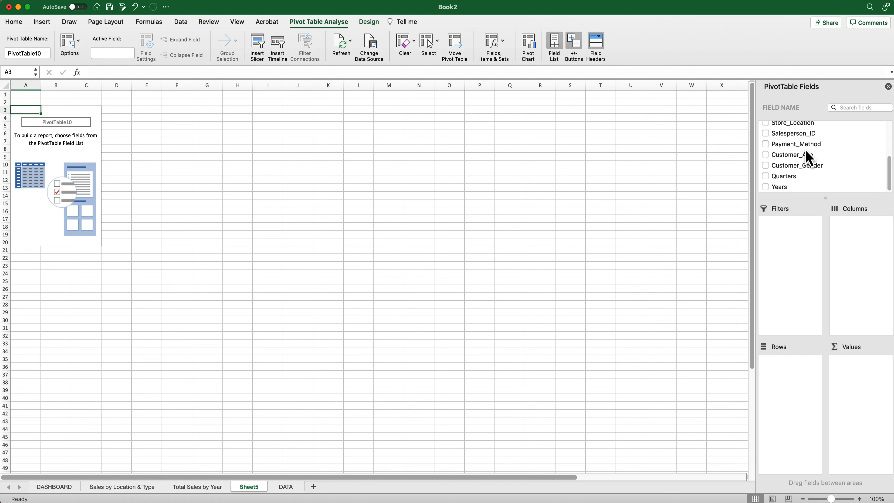
{"action": "left_click_drag", "start_coordinate": [801, 145], "coordinate": [798, 394]}
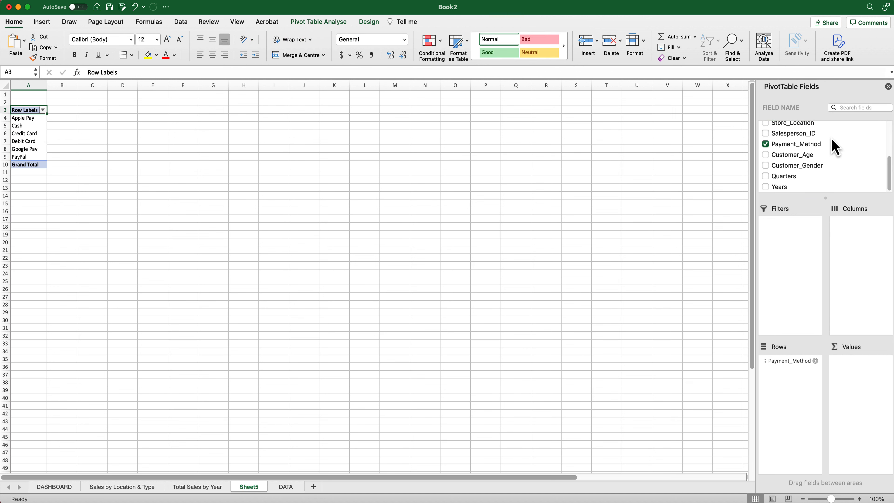
{"action": "scroll", "coordinate": [851, 173], "scroll_direction": "up", "scroll_amount": 3}
{"action": "left_click_drag", "start_coordinate": [779, 138], "coordinate": [870, 407]}
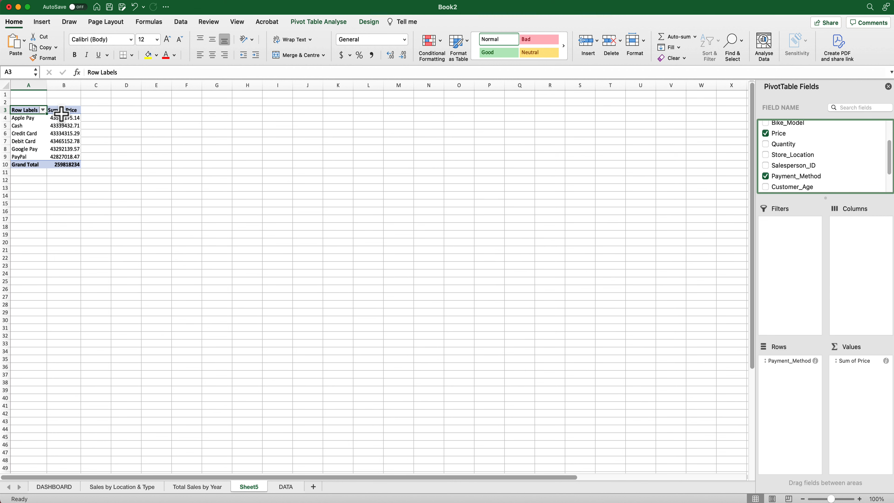
Format the Sum of Price values in B4:B10, including the grand total, in the dollar Accounting format.
{"action": "left_click_drag", "start_coordinate": [62, 117], "coordinate": [72, 165]}
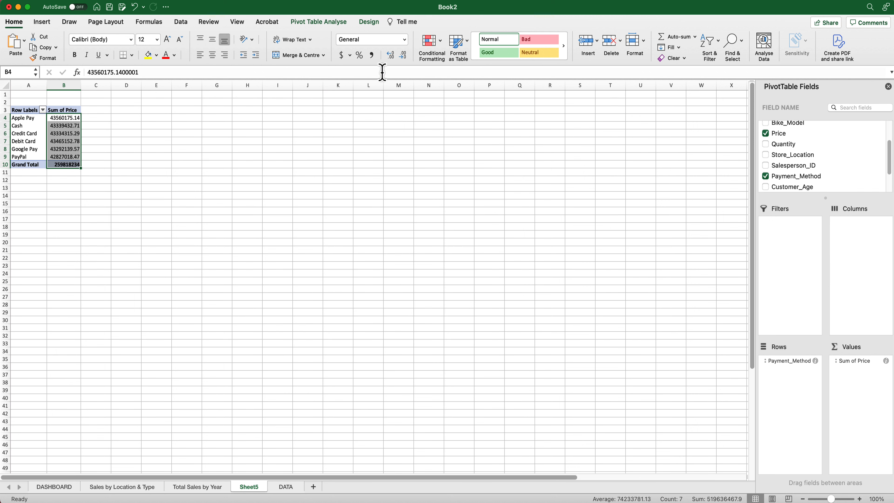
{"action": "left_click", "coordinate": [350, 56]}
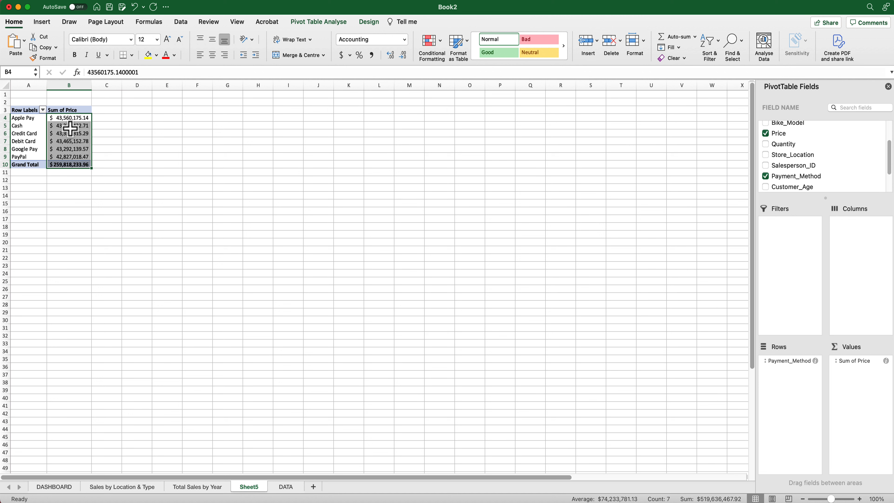
{"action": "key", "text": "Down"}
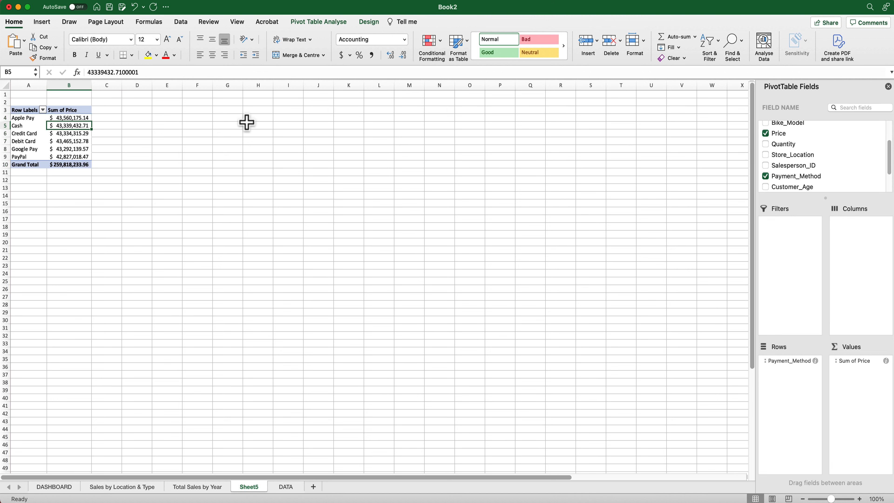
Sort the payment methods by Sum of Price from largest to smallest.
{"action": "right_click", "coordinate": [81, 126]}
{"action": "mouse_move", "coordinate": [116, 185]}
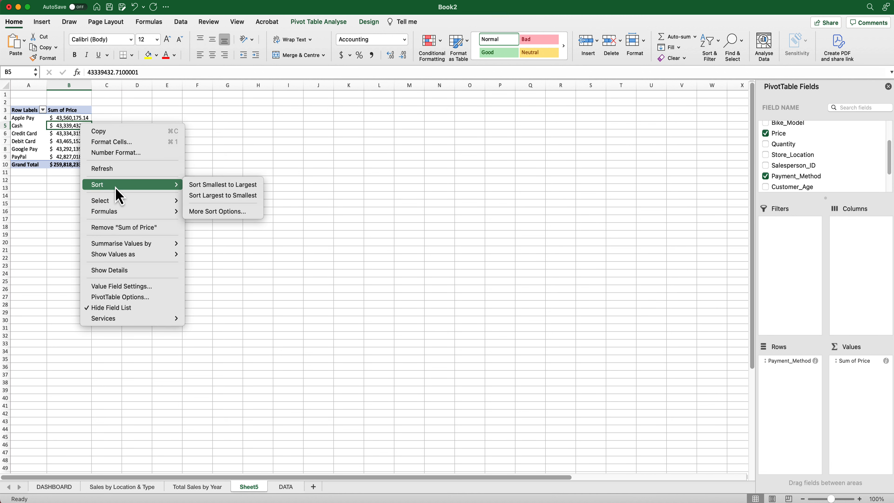
{"action": "left_click", "coordinate": [225, 195]}
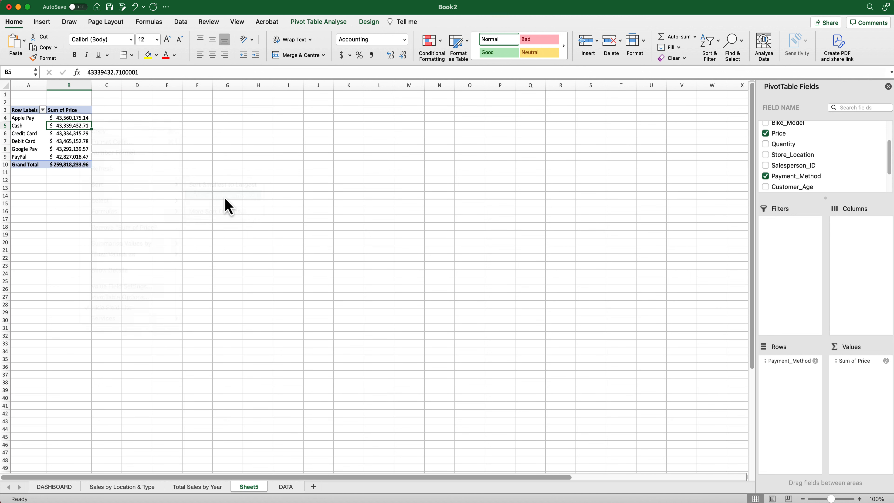
{"action": "left_click", "coordinate": [187, 145]}
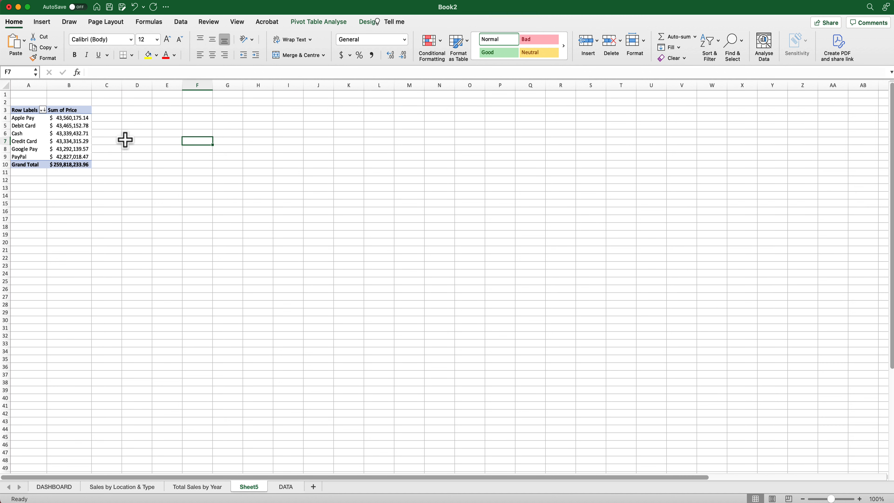
Insert a pivot chart from the payment method pivot table and move it closer to the table, starting around cell F12.
{"action": "left_click", "coordinate": [79, 118]}
{"action": "left_click", "coordinate": [324, 23]}
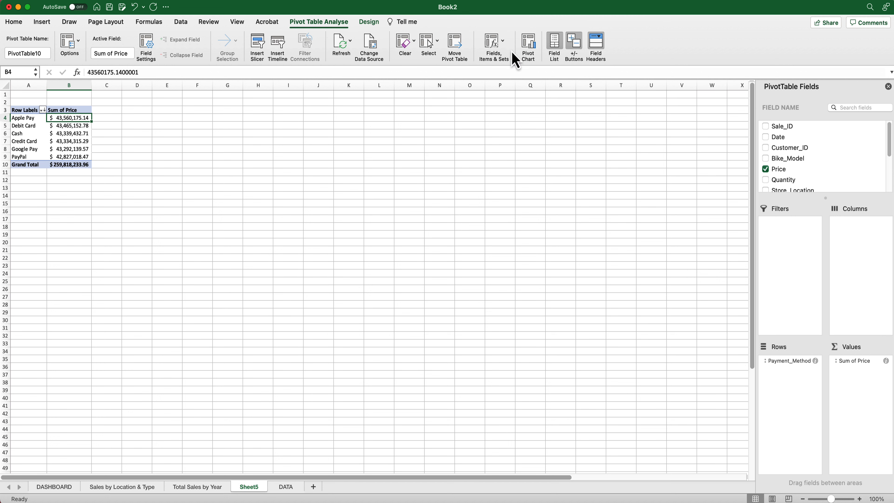
{"action": "left_click", "coordinate": [528, 49]}
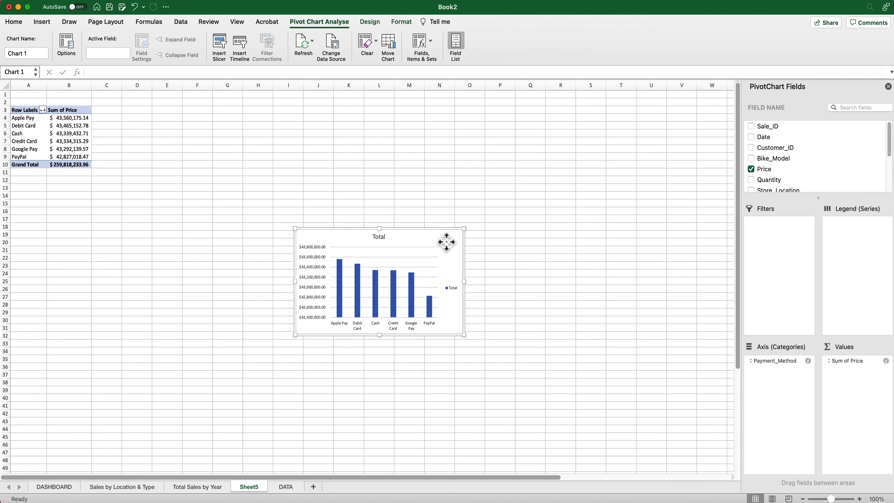
{"action": "left_click_drag", "start_coordinate": [446, 243], "coordinate": [339, 193]}
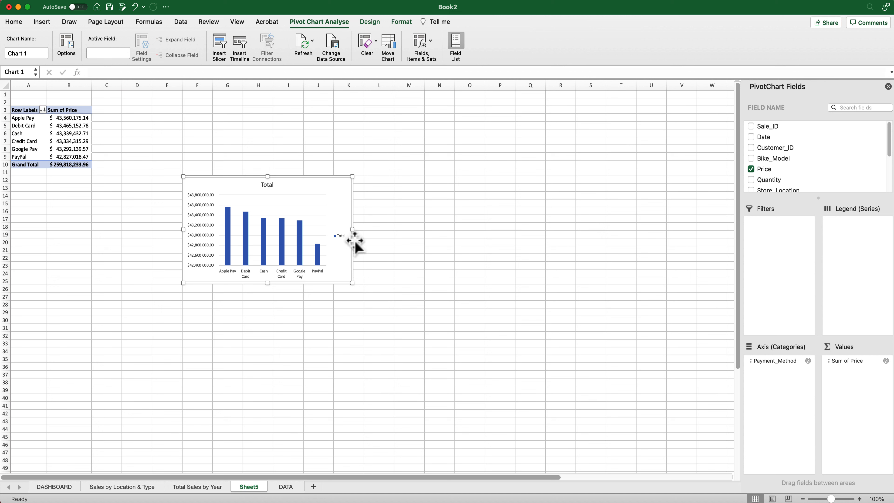
Title the payment method chart "Sales by Payment Type" and rename its sheet with the same text.
{"action": "double_click", "coordinate": [267, 186]}
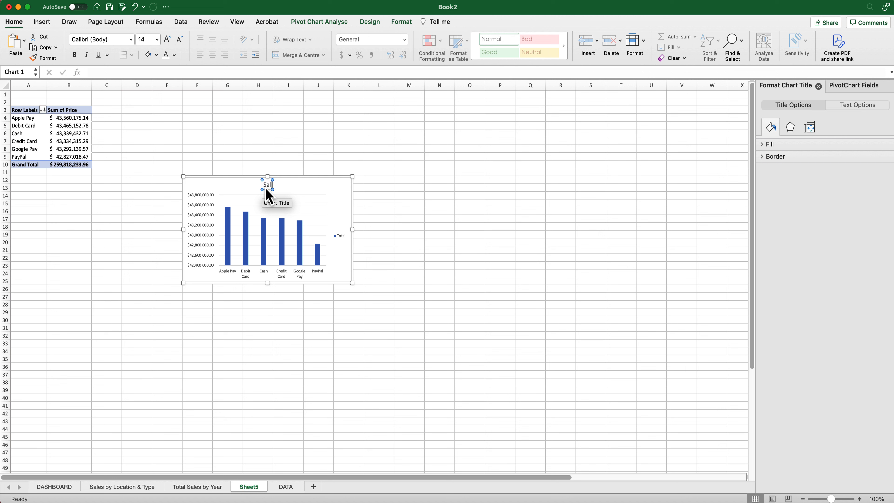
{"action": "type", "text": "Sales by Paymen"}
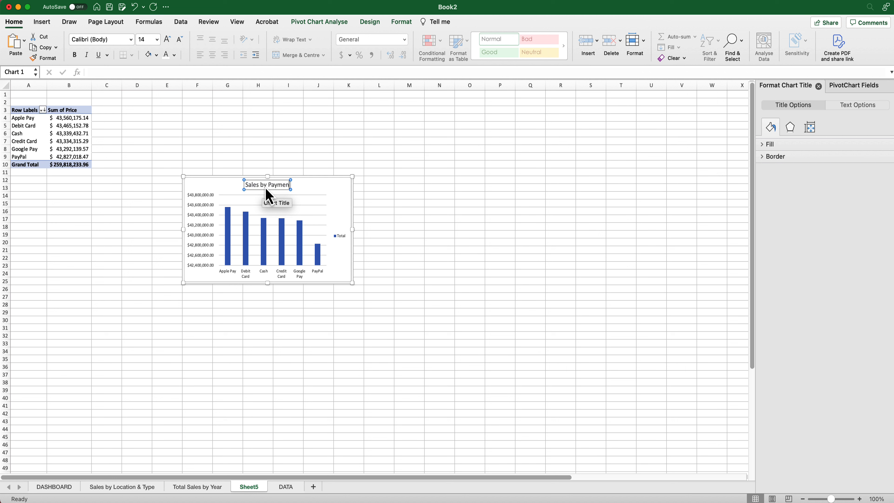
{"action": "type", "text": "t Type"}
{"action": "key", "text": "super+a"}
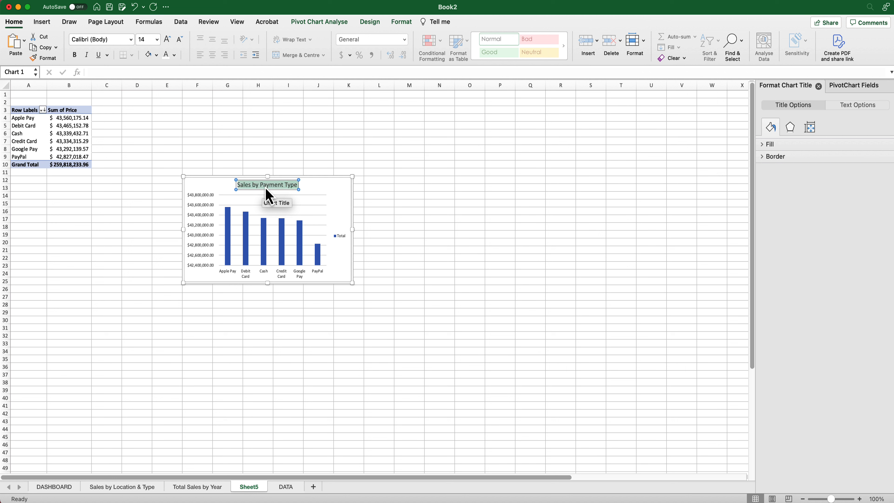
{"action": "right_click", "coordinate": [251, 489]}
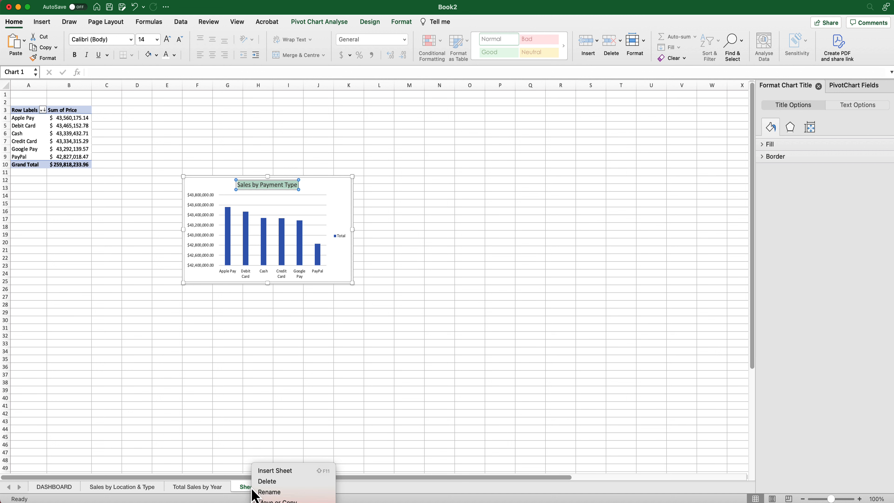
{"action": "left_click", "coordinate": [269, 491]}
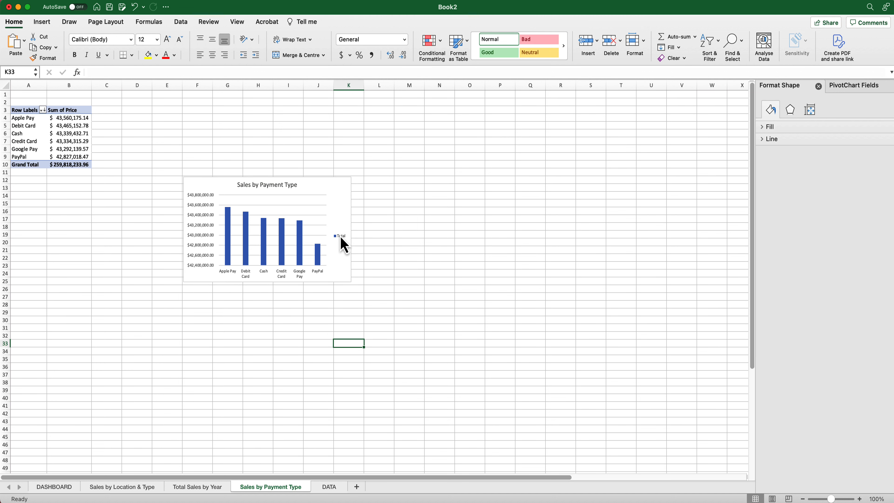
Delete the legend of the Sales by Payment Type chart and change it to a 2-D clustered bar chart.
{"action": "left_click", "coordinate": [340, 235]}
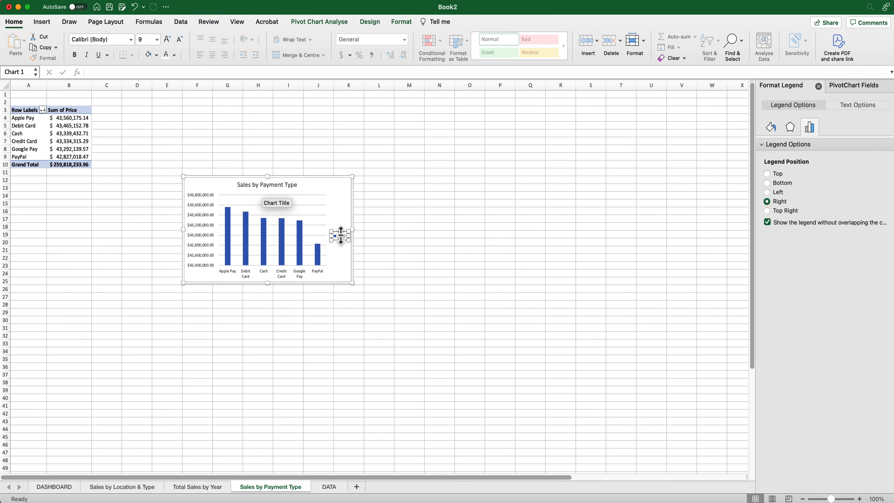
{"action": "key", "text": "BackSpace"}
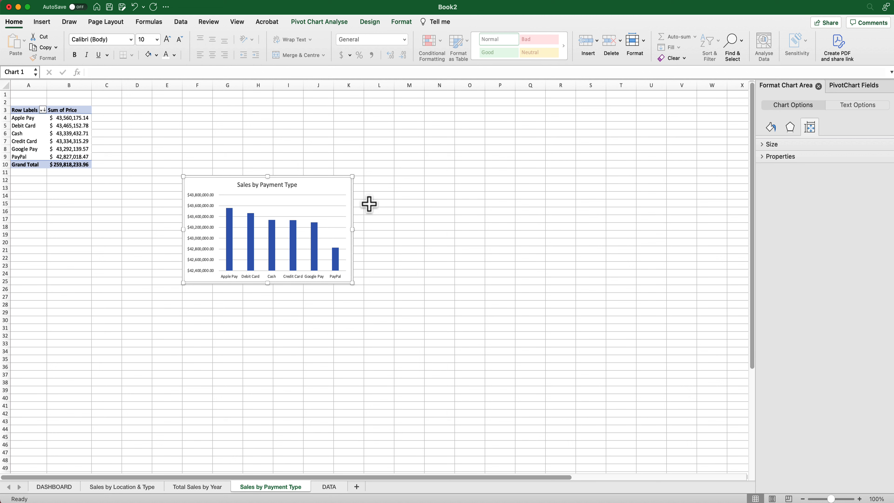
{"action": "right_click", "coordinate": [338, 186]}
{"action": "mouse_move", "coordinate": [387, 278]}
{"action": "mouse_move", "coordinate": [456, 281]}
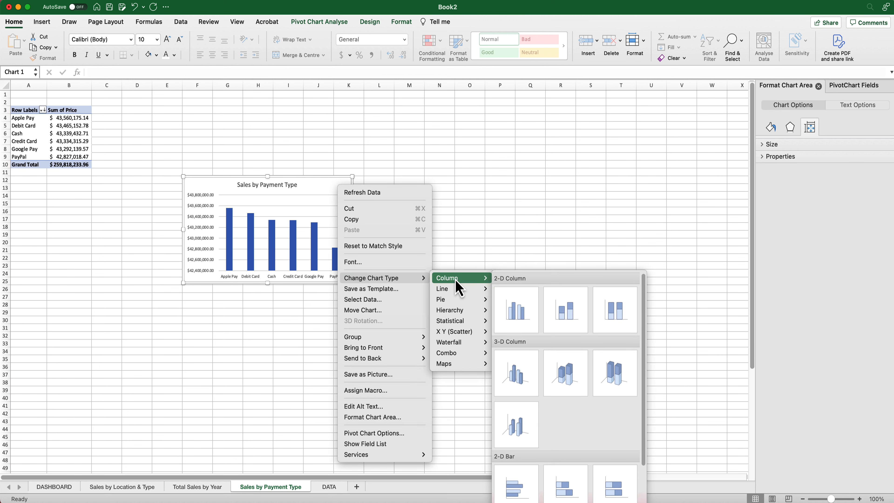
{"action": "left_click", "coordinate": [524, 481]}
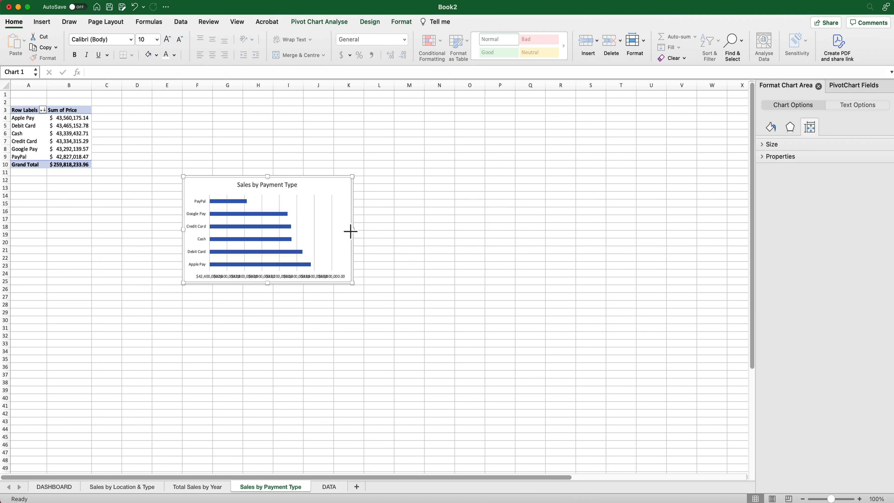
Widen the Sales by Payment Type chart and place it on the DASHBOARD sheet below Total Sales by Year.
{"action": "left_click_drag", "start_coordinate": [351, 230], "coordinate": [467, 228]}
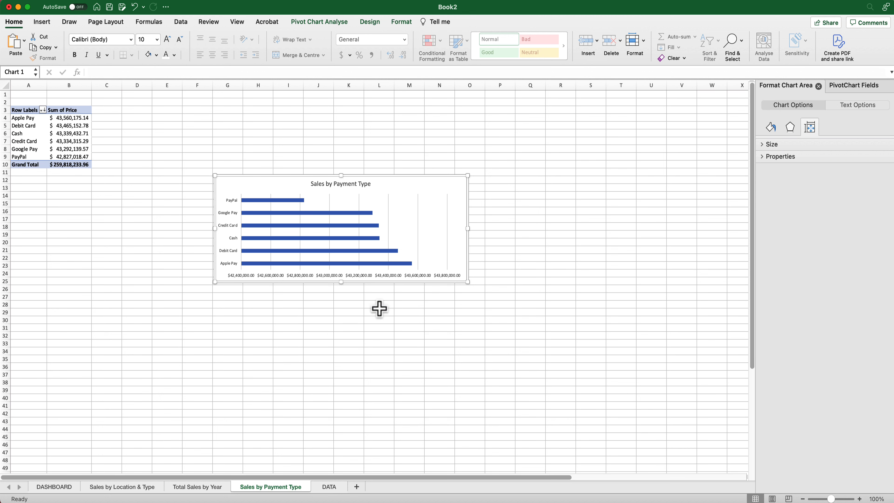
{"action": "left_click", "coordinate": [54, 488]}
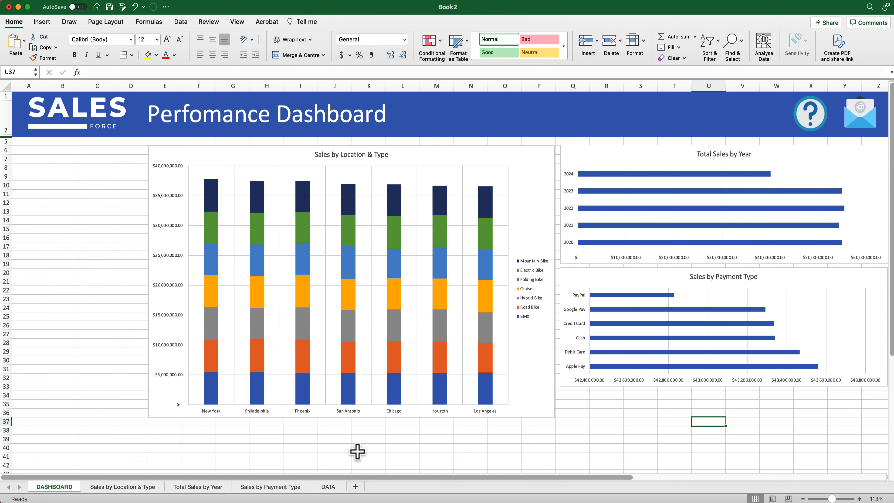
Create a pivot table from Table1 on the DATA sheet, placed on a new worksheet.
{"action": "left_click", "coordinate": [330, 487]}
{"action": "left_click", "coordinate": [247, 142]}
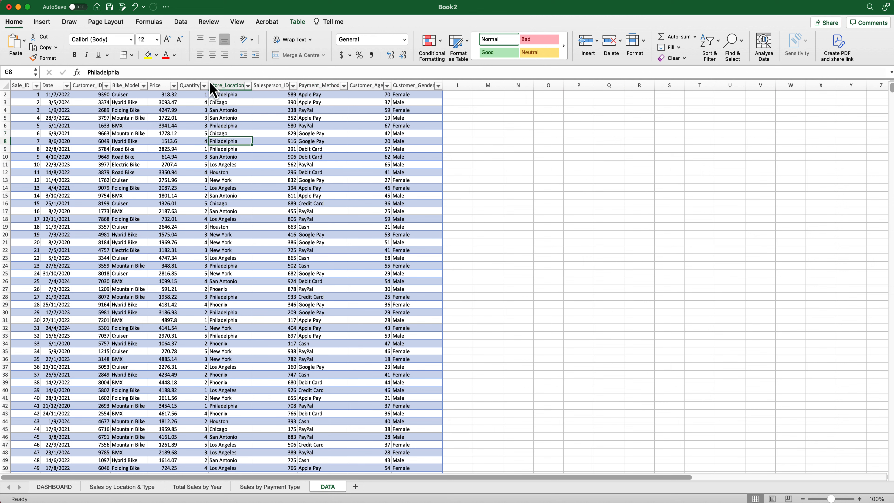
{"action": "left_click", "coordinate": [42, 25]}
{"action": "left_click", "coordinate": [12, 45]}
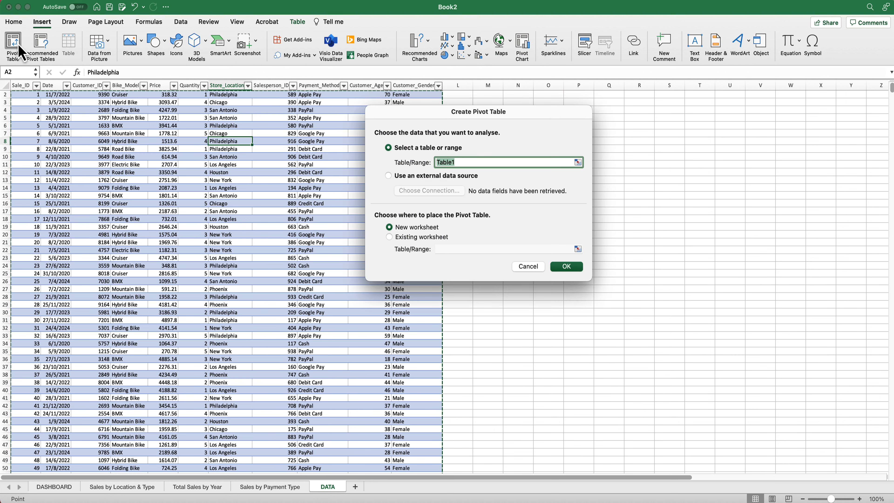
{"action": "left_click", "coordinate": [561, 267]}
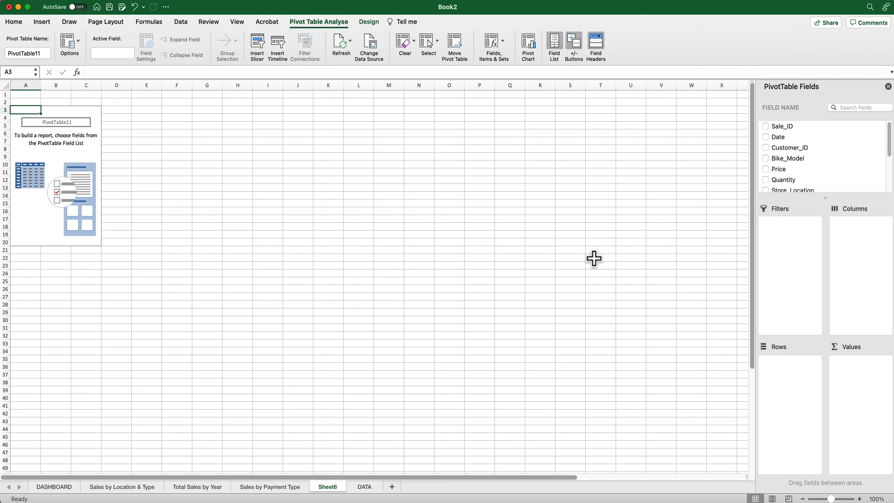
Build the pivot table with Customer_Gender as rows and the sum of Quantity as values.
{"action": "left_click_drag", "start_coordinate": [889, 144], "coordinate": [890, 175]}
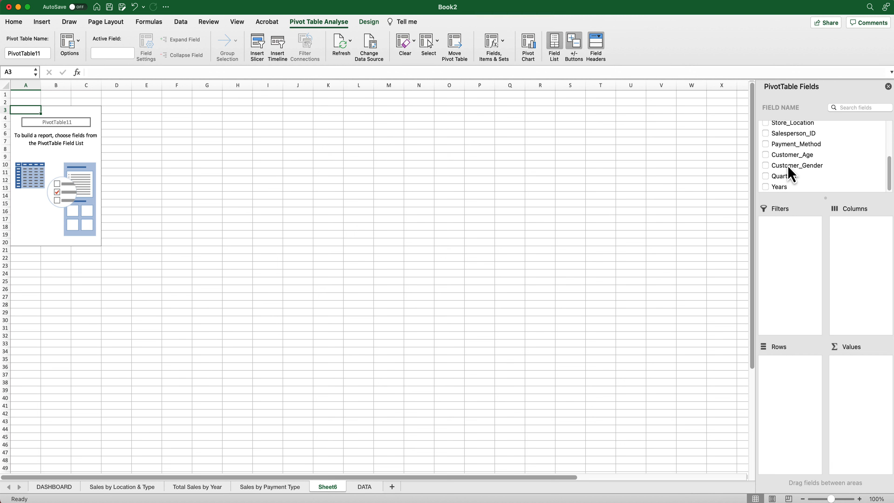
{"action": "left_click_drag", "start_coordinate": [788, 168], "coordinate": [784, 399]}
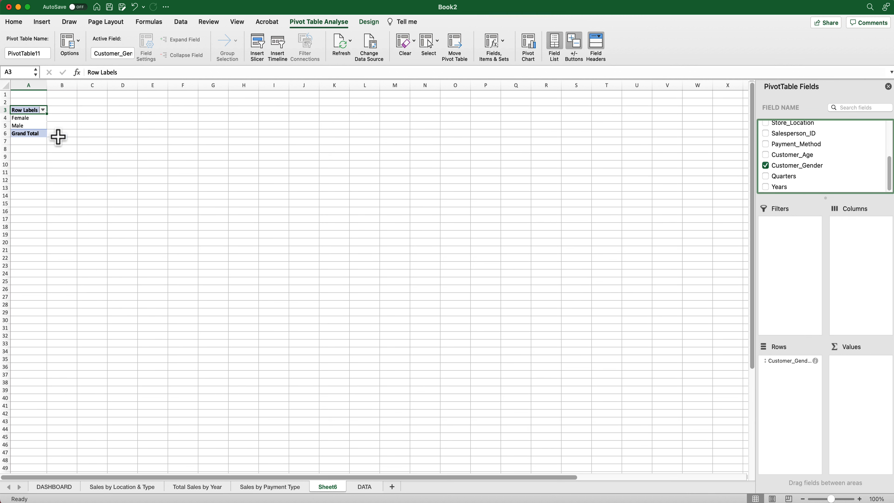
{"action": "scroll", "coordinate": [846, 171], "scroll_direction": "up", "scroll_amount": 3}
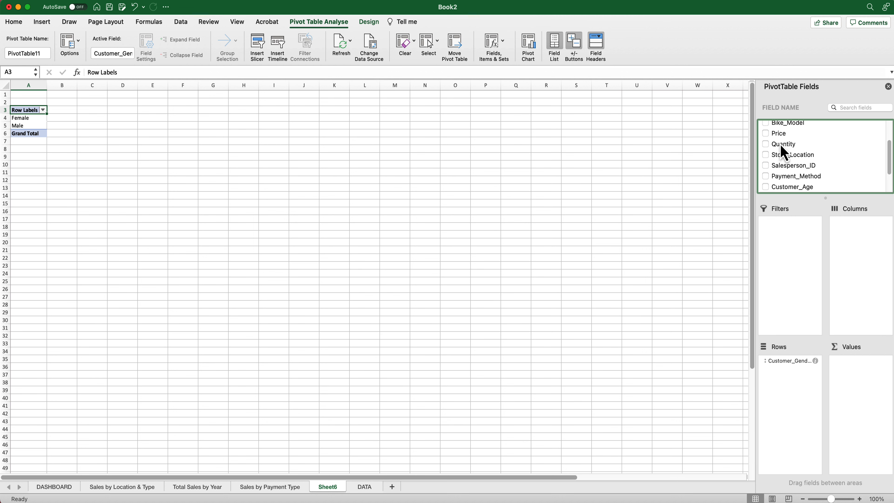
{"action": "left_click_drag", "start_coordinate": [780, 144], "coordinate": [863, 385]}
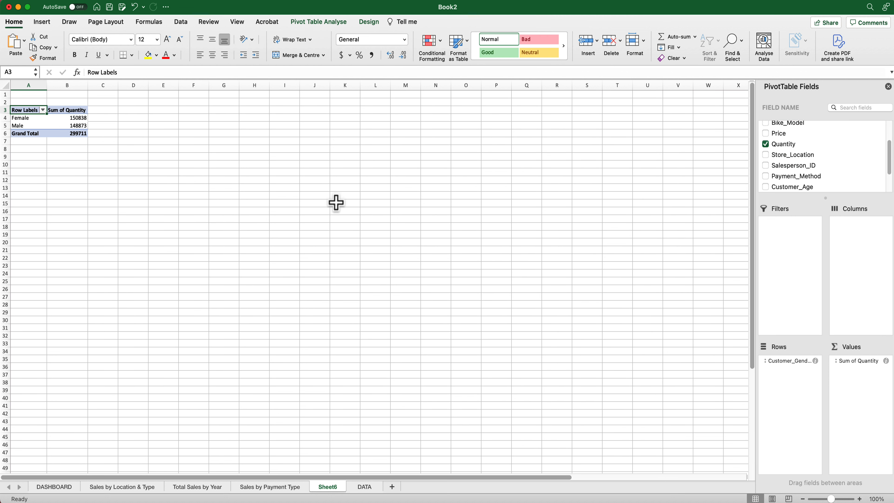
Format the Sum of Quantity values in B4:B6 with the comma number style.
{"action": "left_click_drag", "start_coordinate": [72, 121], "coordinate": [73, 129]}
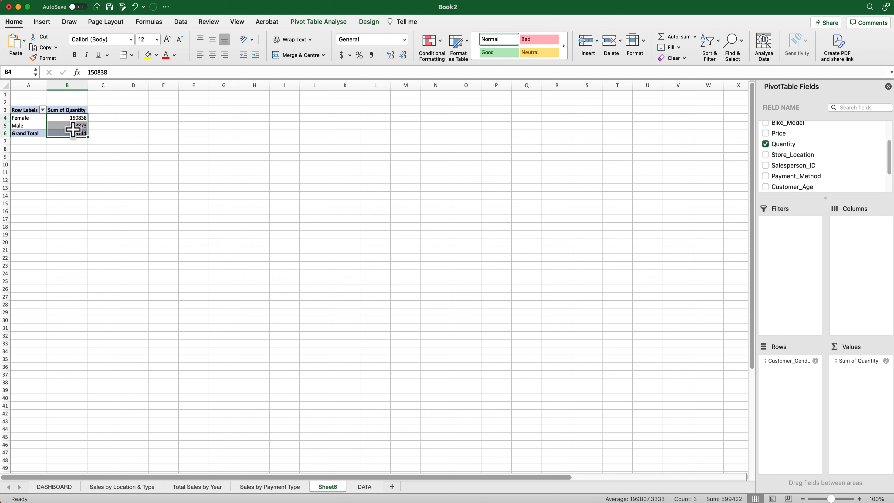
{"action": "left_click", "coordinate": [373, 54]}
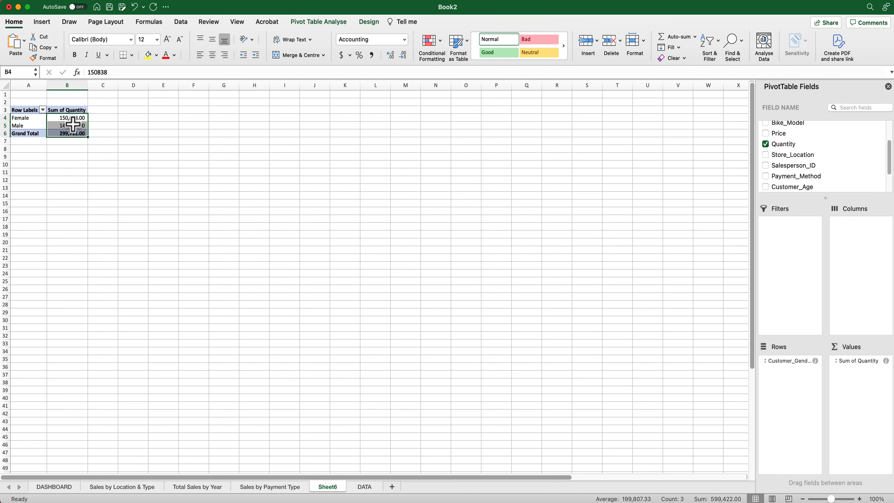
{"action": "left_click", "coordinate": [186, 148]}
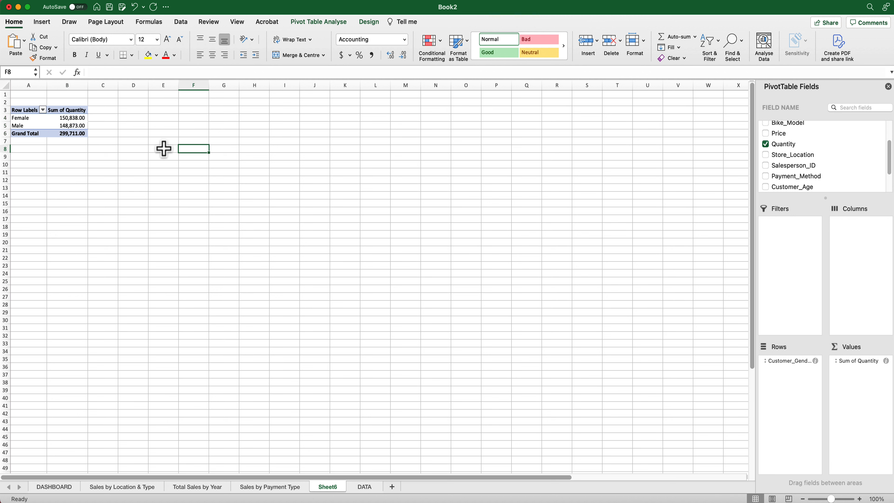
Insert a pivot chart from the gender pivot table and change its type to doughnut.
{"action": "left_click", "coordinate": [37, 119]}
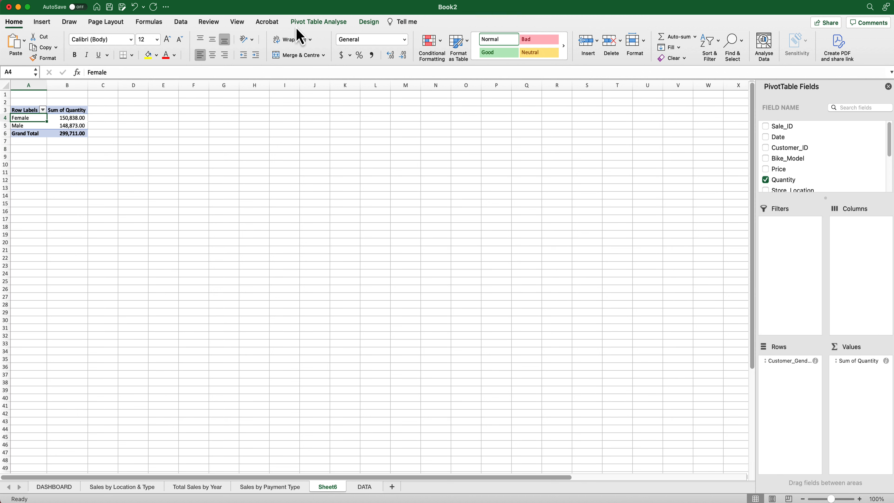
{"action": "left_click", "coordinate": [315, 25]}
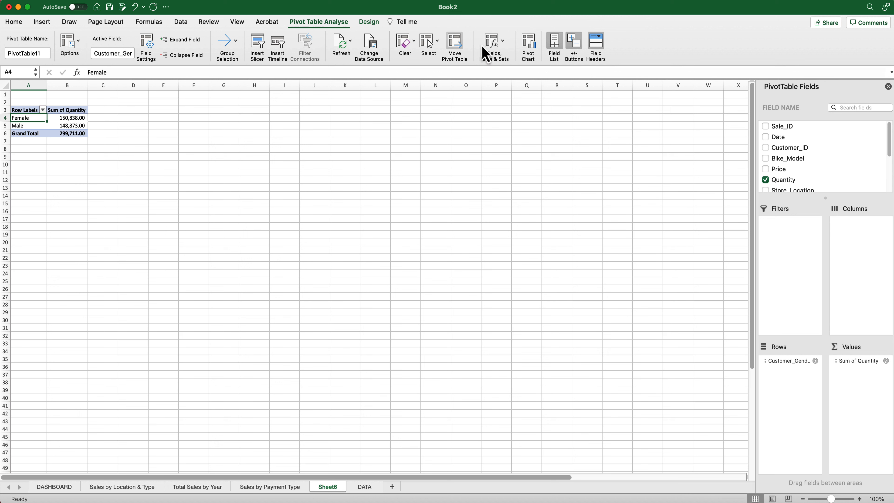
{"action": "left_click", "coordinate": [528, 49]}
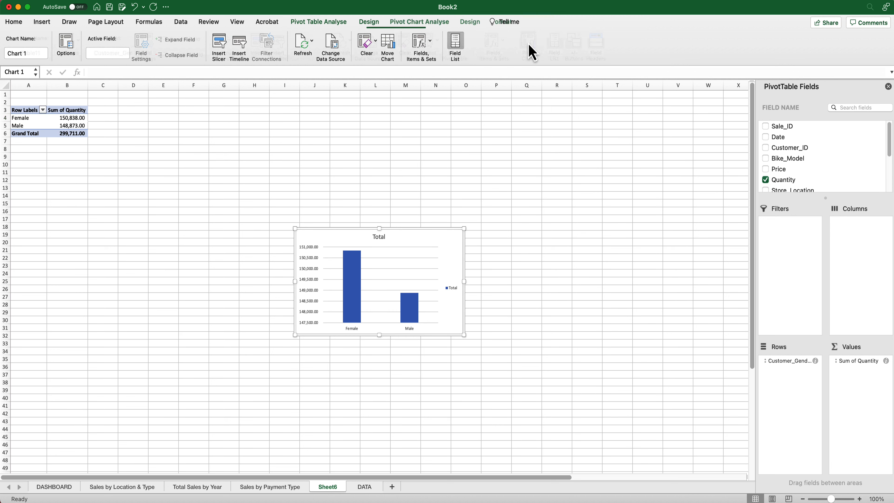
{"action": "right_click", "coordinate": [449, 249]}
{"action": "mouse_move", "coordinate": [503, 345]}
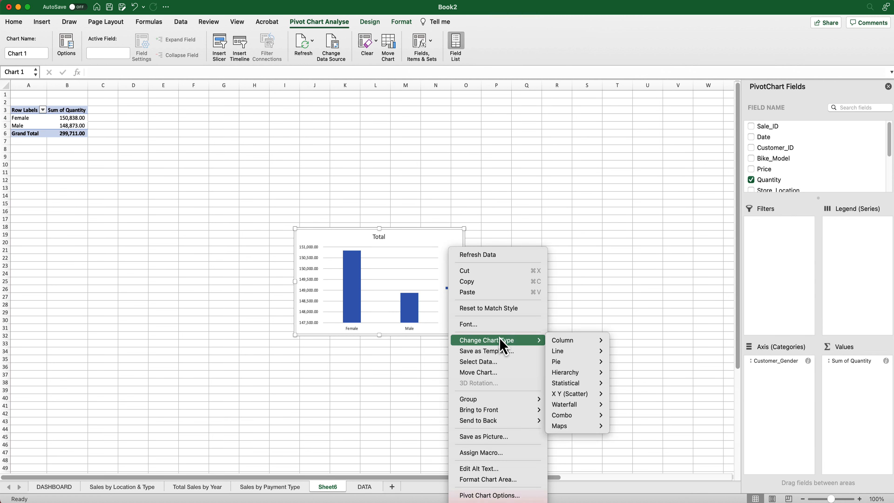
{"action": "mouse_move", "coordinate": [570, 362]}
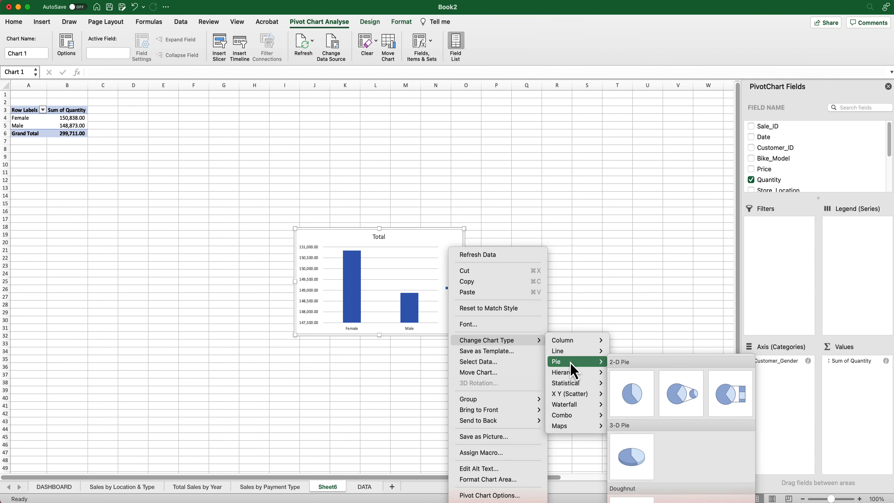
{"action": "left_click", "coordinate": [647, 499]}
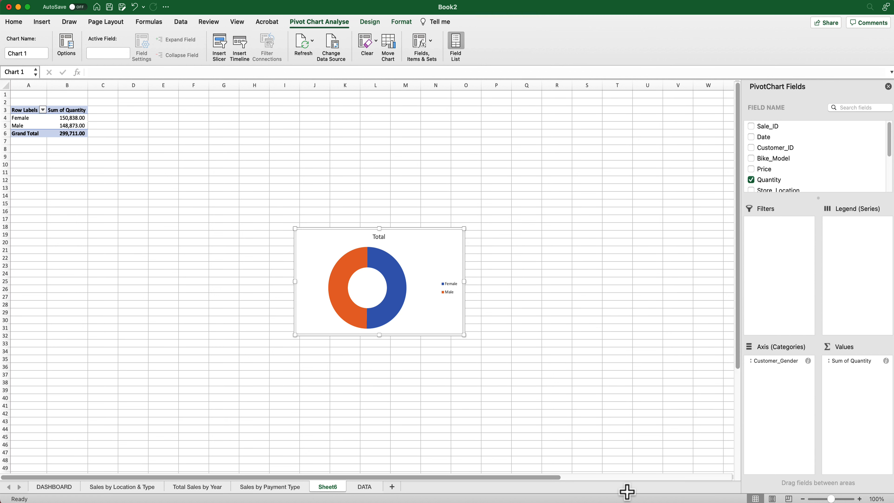
Title the doughnut chart "Sales By Gender" and rename its sheet with the same text.
{"action": "double_click", "coordinate": [379, 238]}
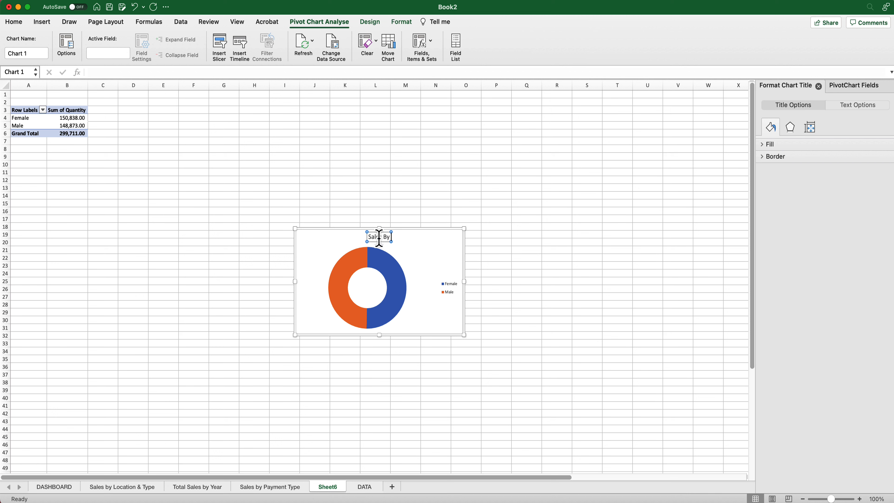
{"action": "triple_click", "coordinate": [378, 238]}
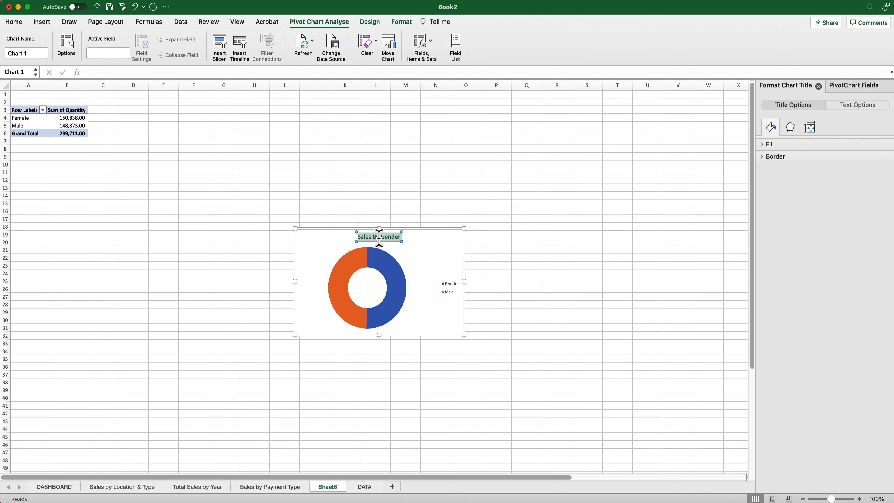
{"action": "right_click", "coordinate": [328, 492]}
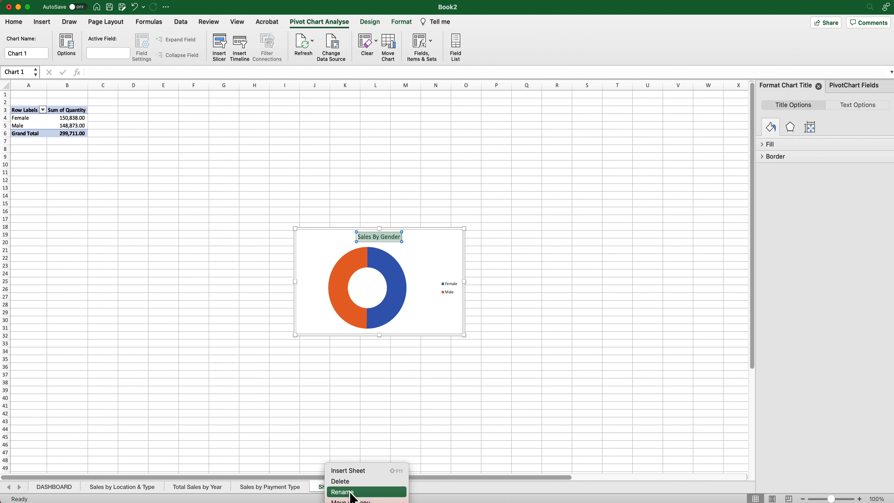
{"action": "left_click", "coordinate": [336, 492]}
{"action": "type", "text": "Sales By"}
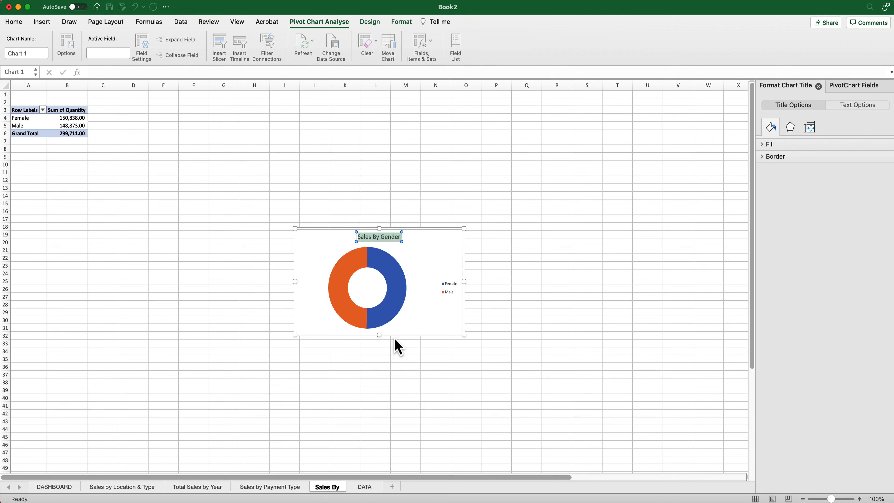
{"action": "type", "text": " Gender"}
{"action": "left_click", "coordinate": [565, 327]}
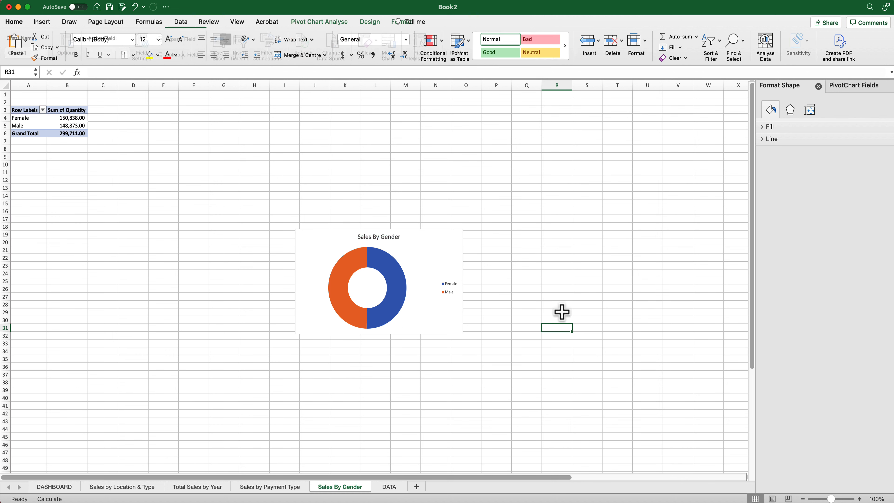
Move the Sales By Gender chart up to around cell I10 and place it on the DASHBOARD sheet below Sales by Payment Type.
{"action": "left_click_drag", "start_coordinate": [429, 260], "coordinate": [413, 198]}
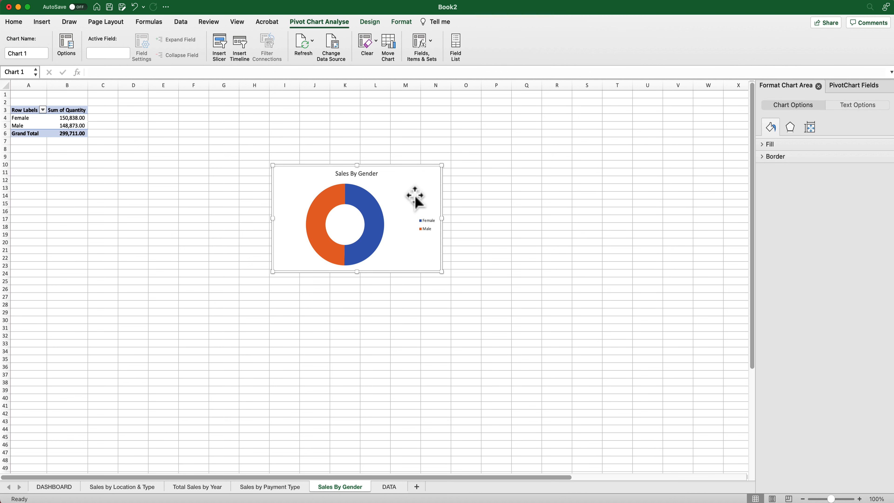
{"action": "left_click", "coordinate": [53, 487]}
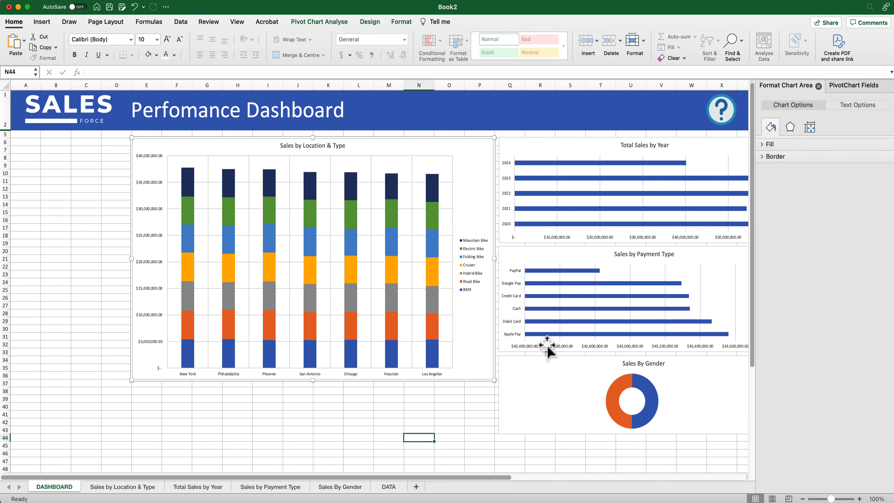
{"action": "left_click", "coordinate": [547, 347]}
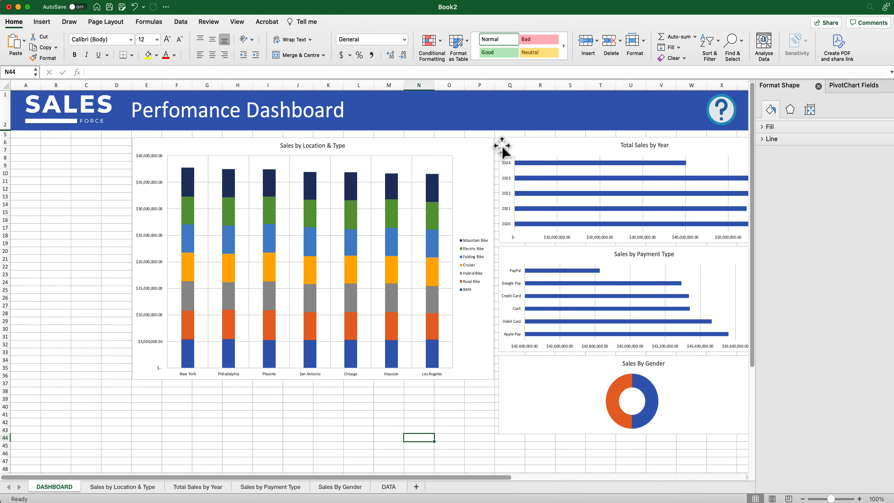
{"action": "left_click", "coordinate": [497, 134]}
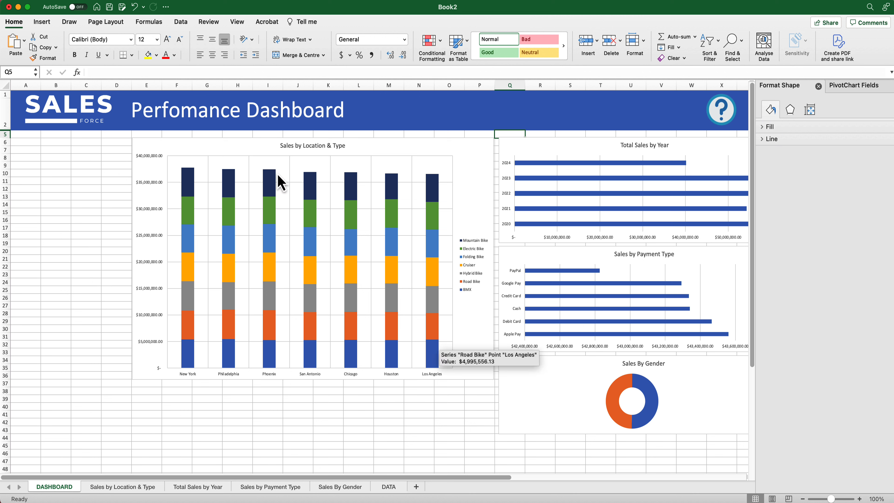
Insert a Date timeline for the Sales by Location & Type chart, position it beside the chart below the header, and narrow it to 3.5".
{"action": "left_click", "coordinate": [180, 149]}
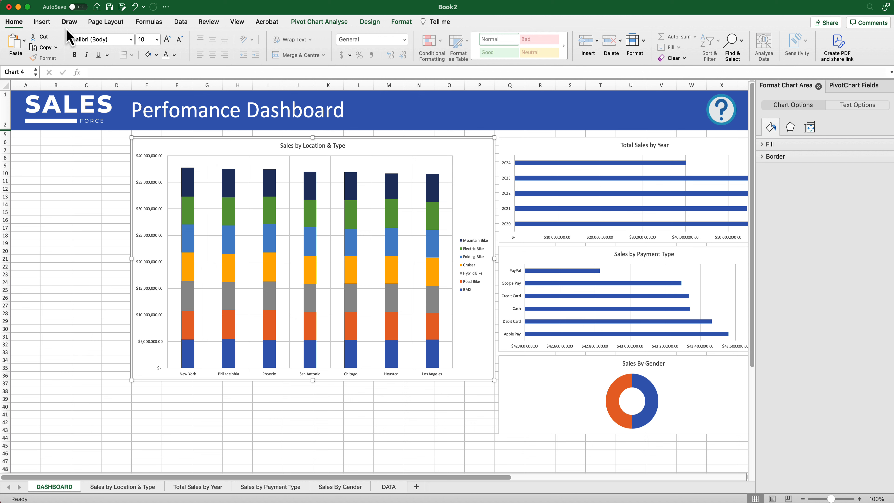
{"action": "left_click", "coordinate": [41, 24]}
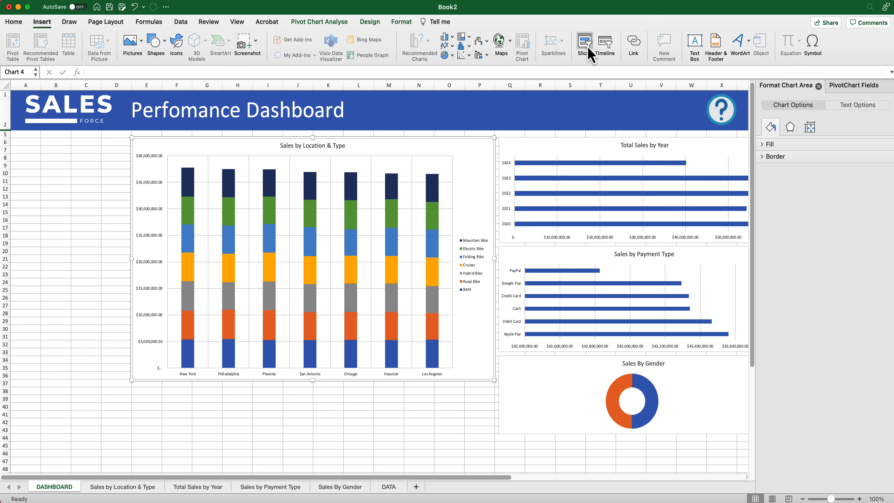
{"action": "left_click", "coordinate": [604, 50]}
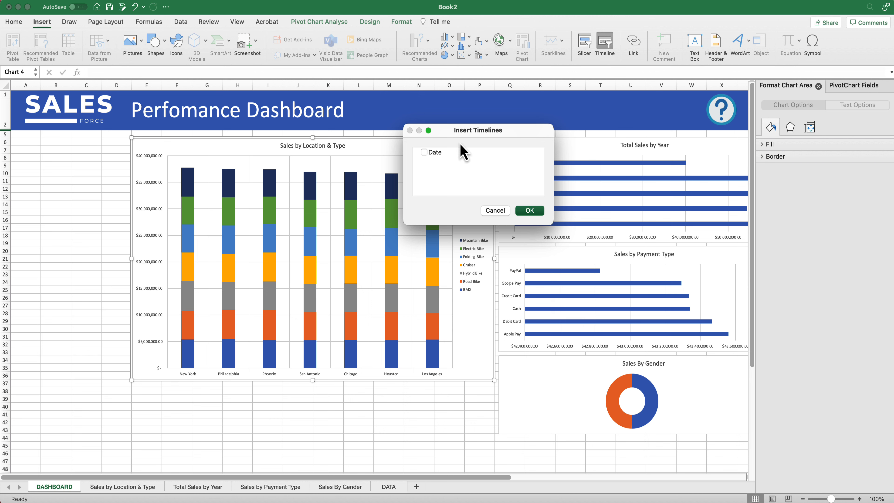
{"action": "left_click", "coordinate": [529, 211]}
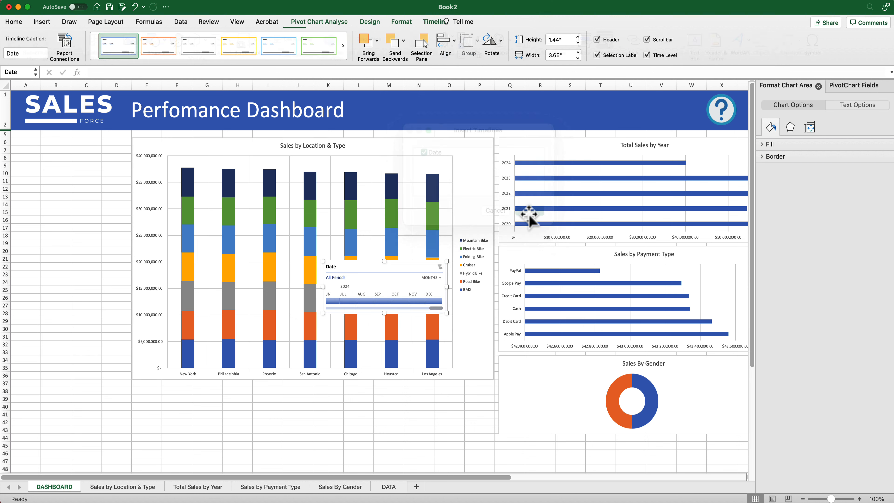
{"action": "left_click_drag", "start_coordinate": [396, 270], "coordinate": [85, 147]}
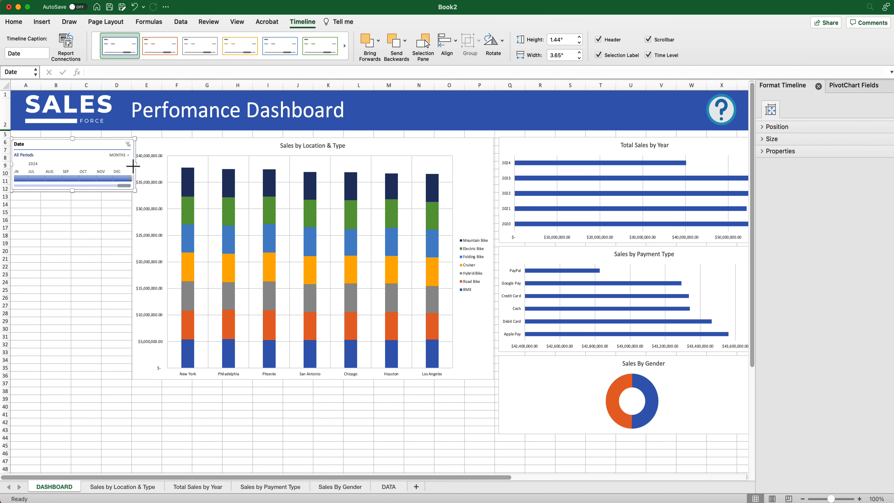
{"action": "left_click_drag", "start_coordinate": [133, 165], "coordinate": [130, 165]}
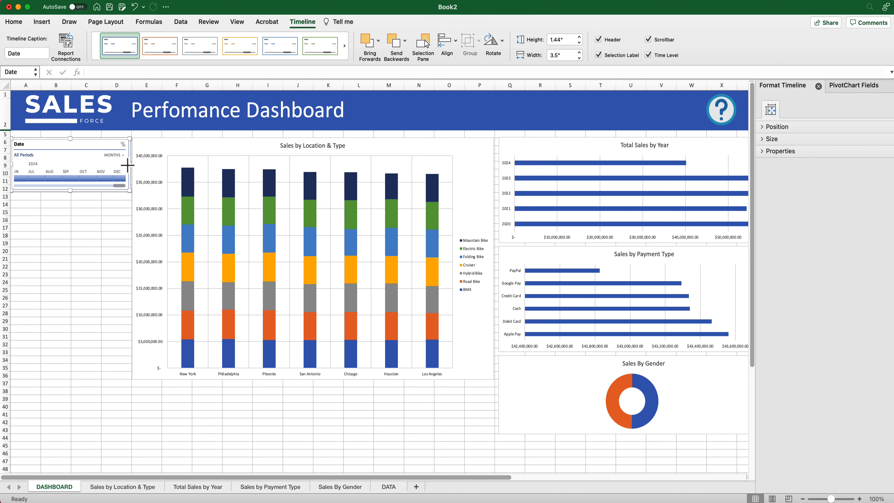
Filter the Sales by Location & Type chart to Jun–Dec 2024 with the Date timeline.
{"action": "left_click", "coordinate": [104, 178]}
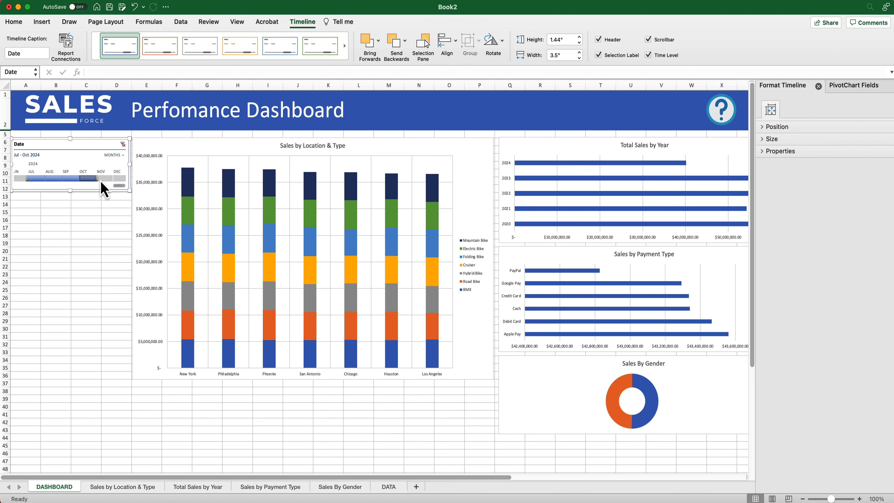
{"action": "left_click_drag", "start_coordinate": [113, 180], "coordinate": [4, 178]}
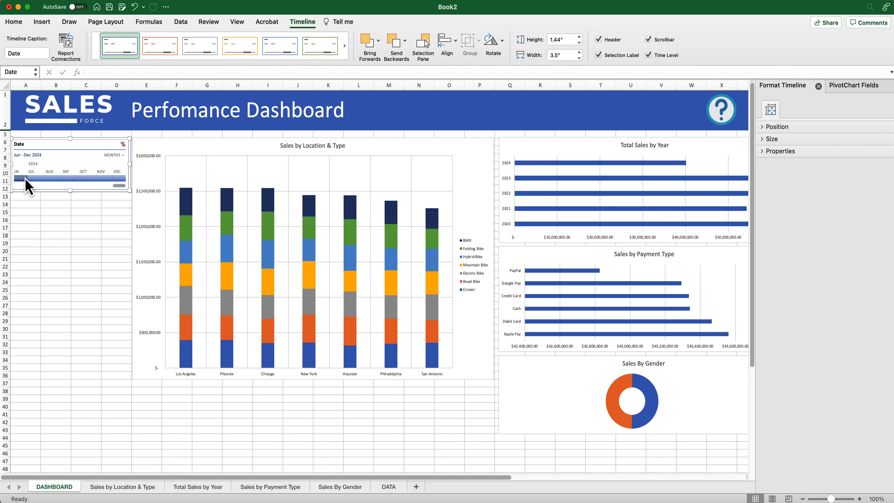
Filter the Sales by Location & Type chart to single months including Aug and Oct 2024, and restore the Jun–Dec 2024 range.
{"action": "left_click", "coordinate": [36, 180]}
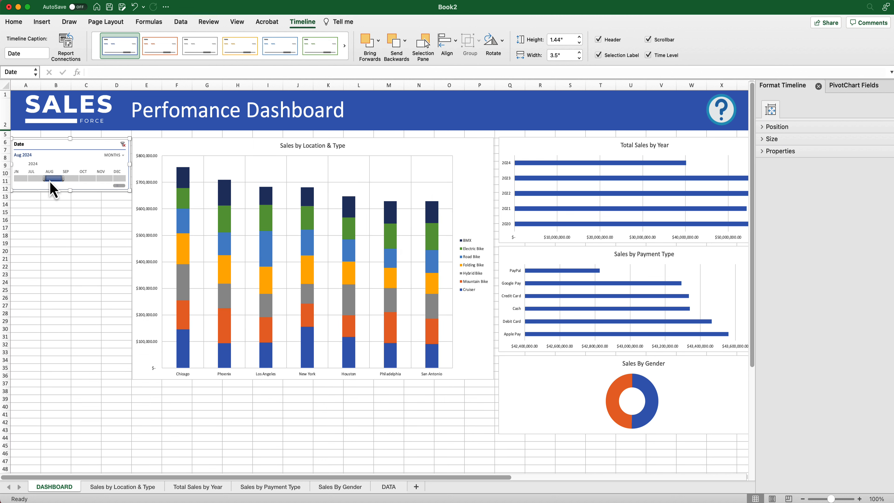
{"action": "left_click", "coordinate": [61, 181]}
{"action": "left_click", "coordinate": [95, 180]}
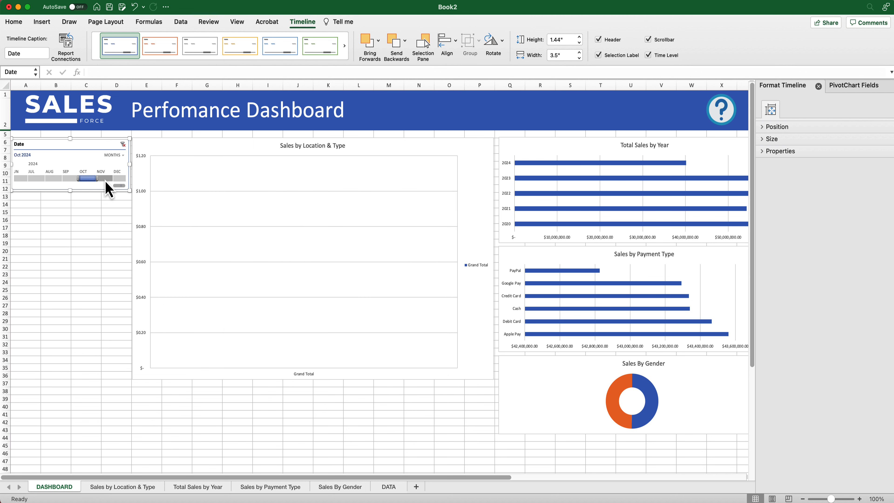
{"action": "left_click", "coordinate": [59, 180]}
{"action": "left_click_drag", "start_coordinate": [24, 179], "coordinate": [124, 181]}
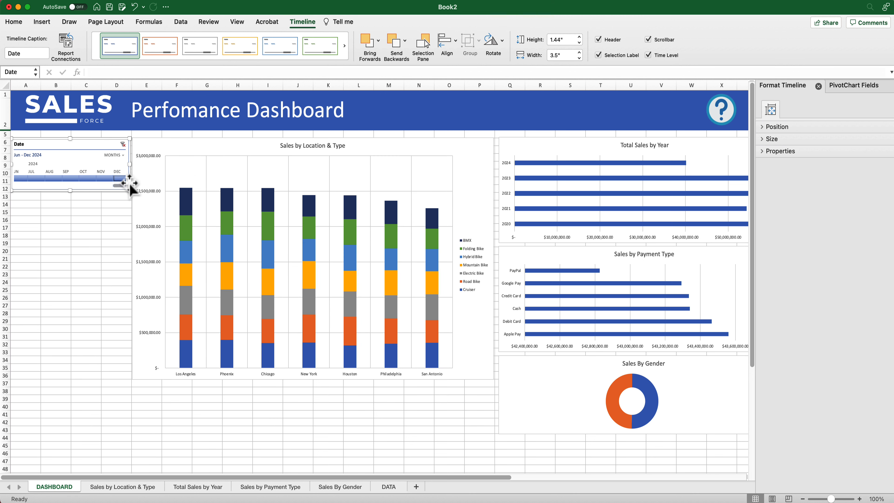
{"action": "left_click", "coordinate": [97, 203]}
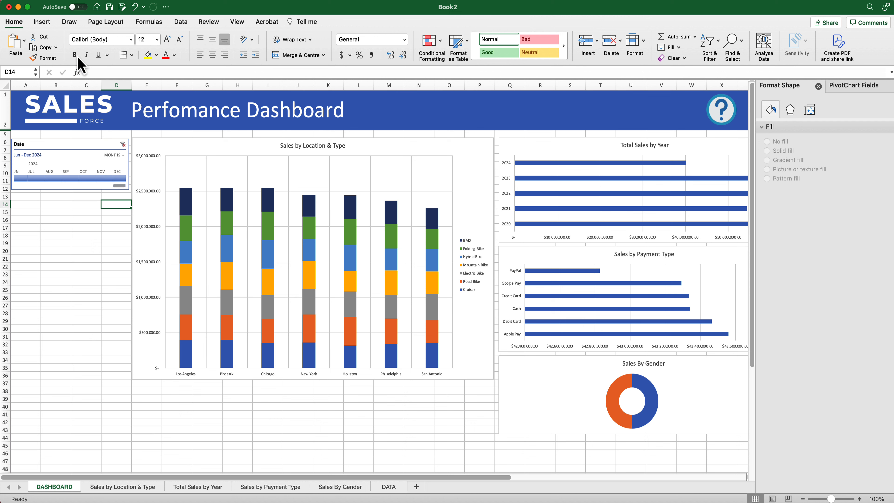
Insert Bike_Model and Store_Location slicers for the Sales by Location & Type chart.
{"action": "left_click", "coordinate": [165, 163]}
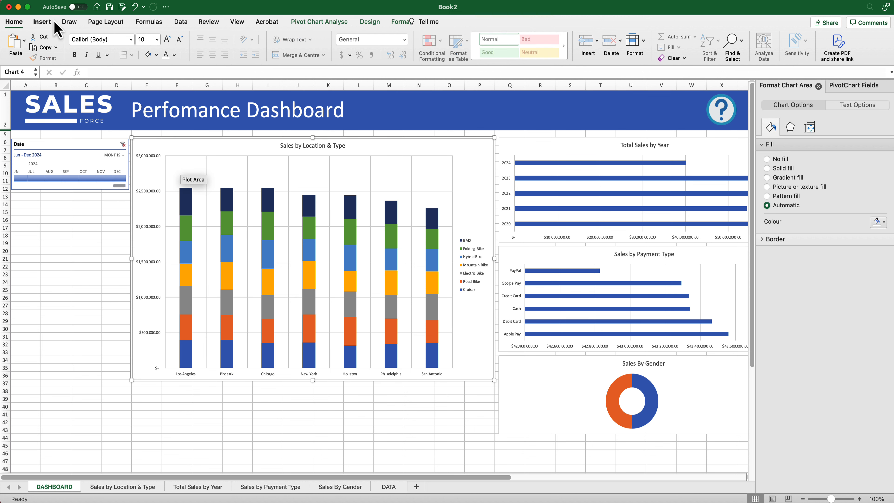
{"action": "left_click", "coordinate": [42, 21]}
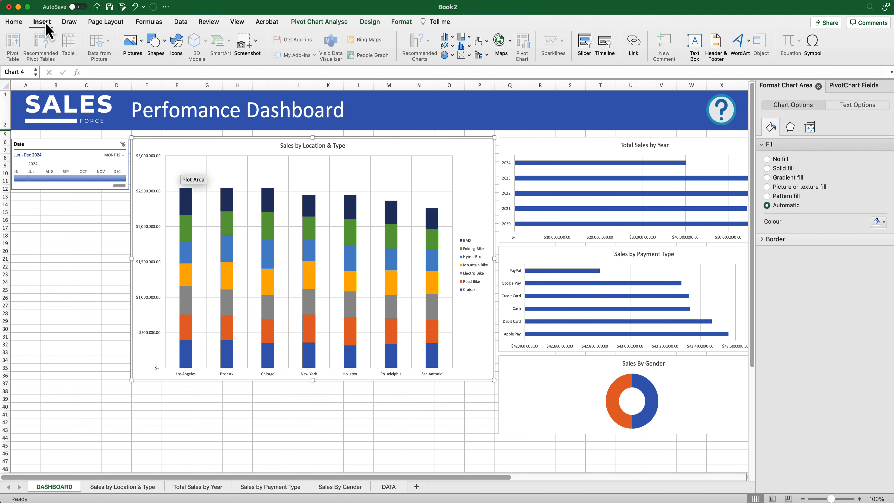
{"action": "left_click", "coordinate": [585, 44]}
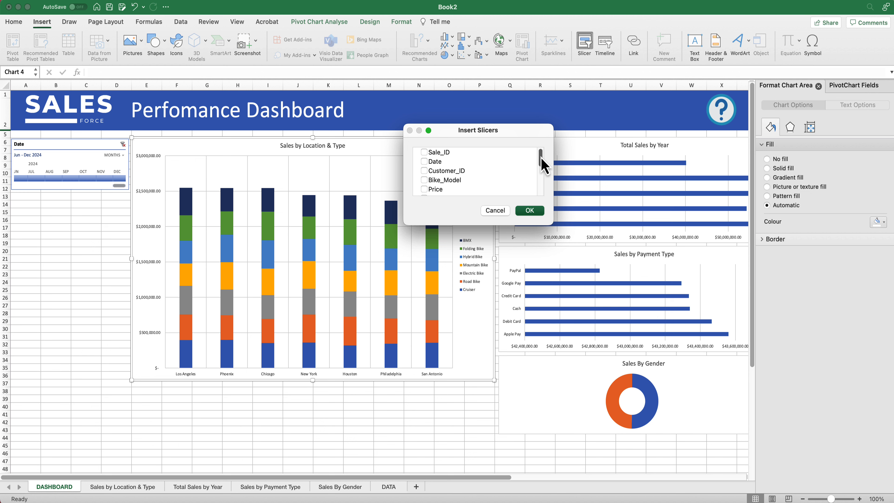
{"action": "scroll", "coordinate": [541, 159], "scroll_direction": "down", "scroll_amount": 4}
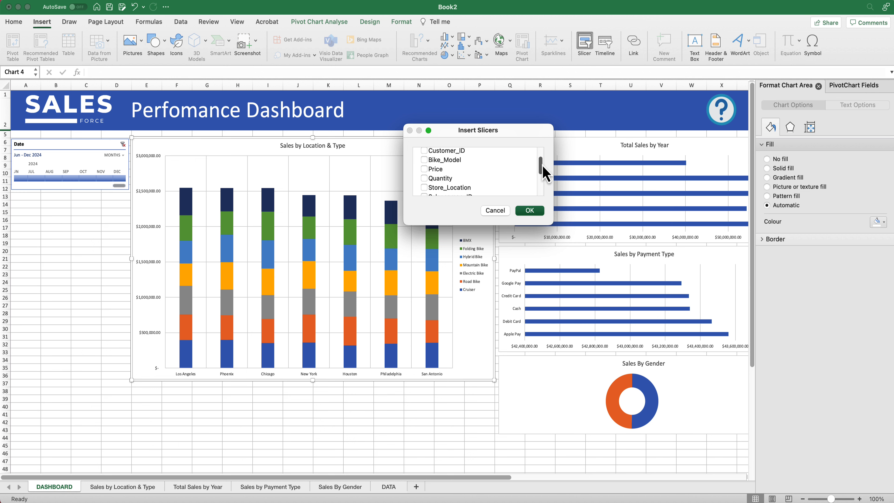
{"action": "scroll", "coordinate": [543, 170], "scroll_direction": "down", "scroll_amount": 3}
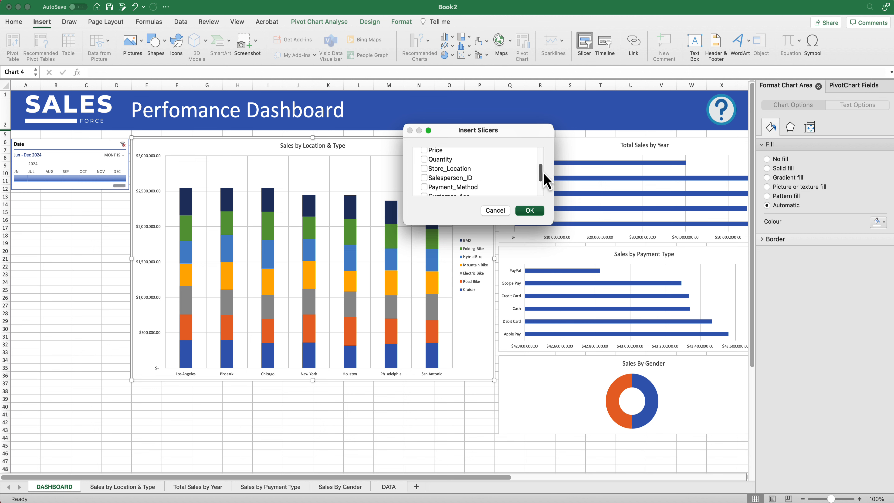
{"action": "scroll", "coordinate": [541, 180], "scroll_direction": "down", "scroll_amount": 2}
{"action": "scroll", "coordinate": [540, 179], "scroll_direction": "up", "scroll_amount": 2}
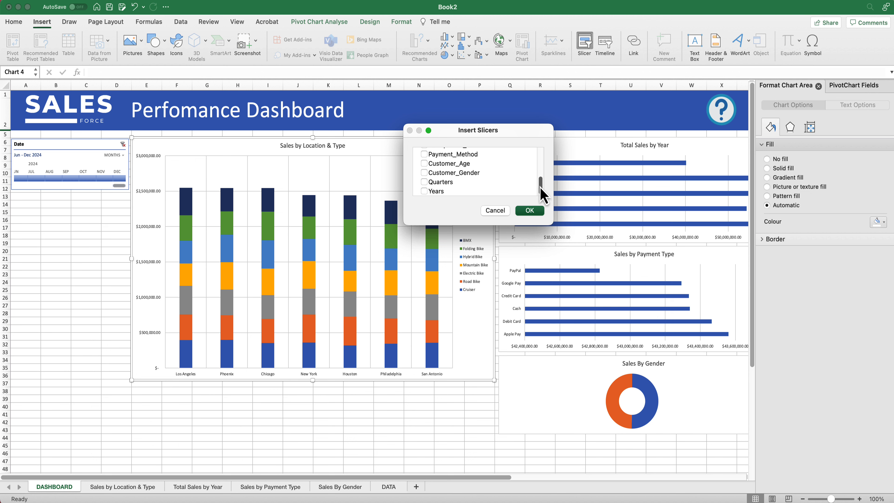
{"action": "left_click_drag", "start_coordinate": [539, 178], "coordinate": [539, 172]}
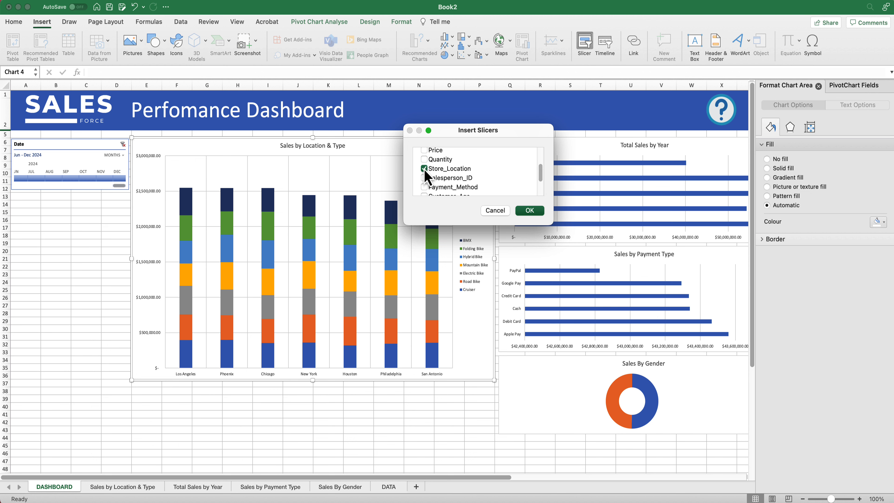
{"action": "left_click_drag", "start_coordinate": [540, 174], "coordinate": [540, 164]}
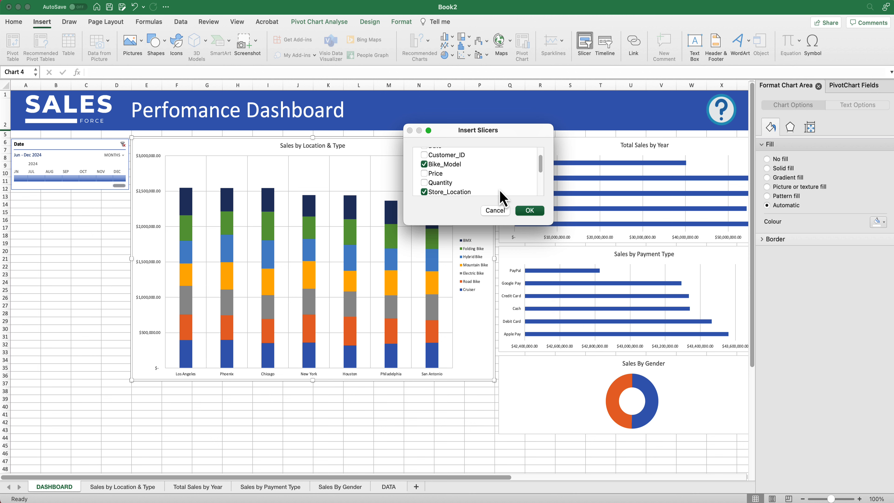
{"action": "left_click", "coordinate": [529, 210]}
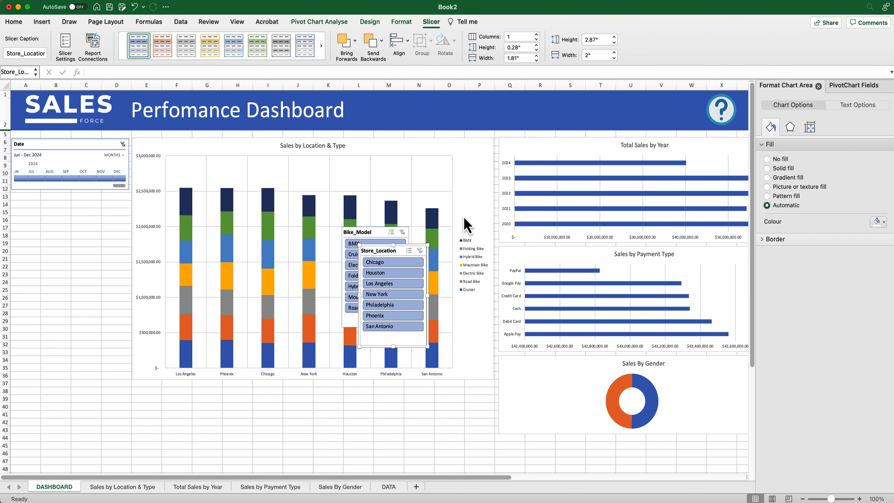
Place the Store_Location slicer directly below the Date timeline and widen it to 3.43".
{"action": "left_click_drag", "start_coordinate": [379, 251], "coordinate": [32, 198]}
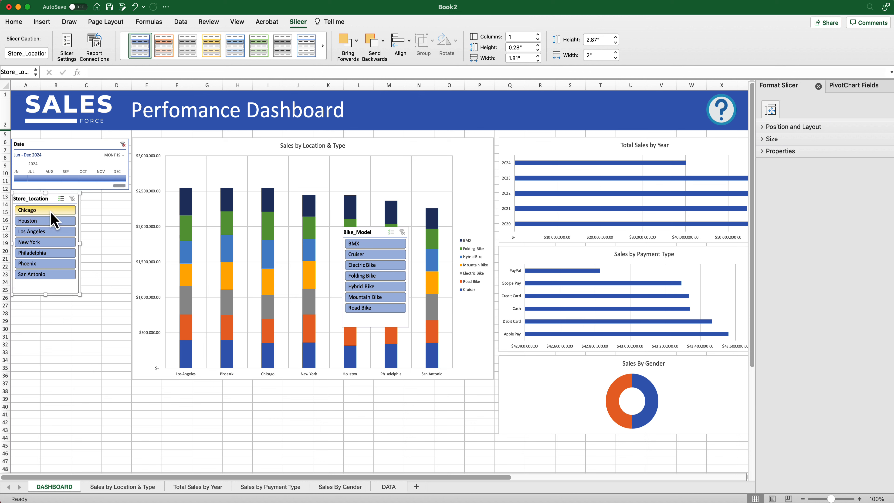
{"action": "left_click_drag", "start_coordinate": [84, 246], "coordinate": [126, 249]}
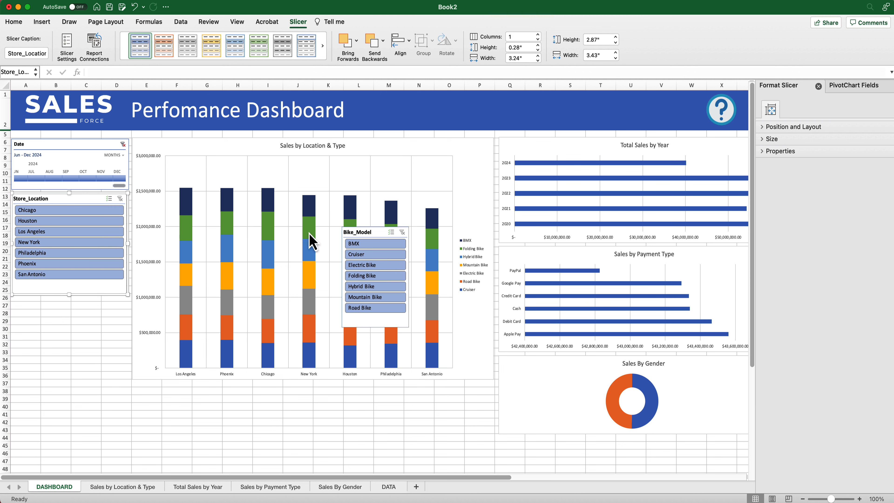
Filter the Sales by Location & Type chart to single stores including Phoenix, and reselect all store locations.
{"action": "left_click", "coordinate": [52, 231]}
{"action": "left_click", "coordinate": [56, 264]}
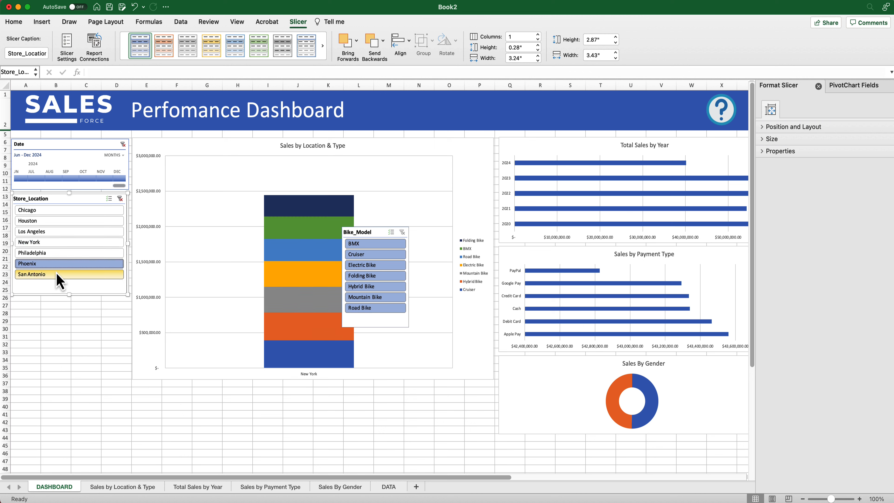
{"action": "left_click", "coordinate": [57, 274]}
{"action": "left_click", "coordinate": [65, 277]}
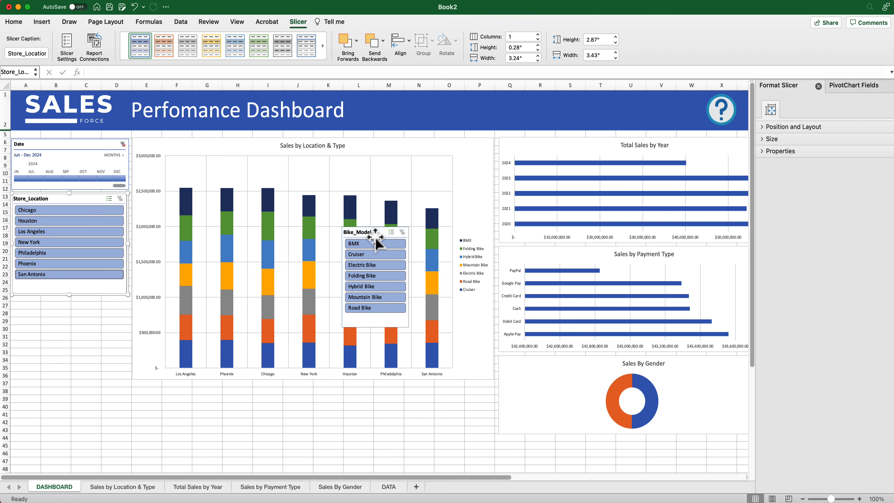
Place the Bike_Model slicer directly below the Store_Location slicer and widen it to 3.42".
{"action": "left_click_drag", "start_coordinate": [372, 234], "coordinate": [42, 303]}
{"action": "left_click_drag", "start_coordinate": [80, 346], "coordinate": [123, 347]}
Filter the Sales by Location & Type chart to Electric Bike and Folding Bike in turn, and reselect all bike models.
{"action": "left_click", "coordinate": [59, 337]}
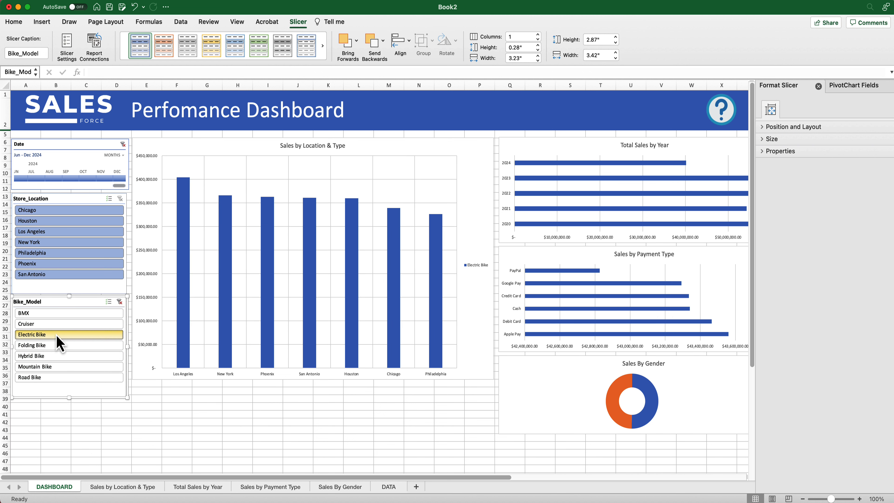
{"action": "left_click", "coordinate": [50, 348]}
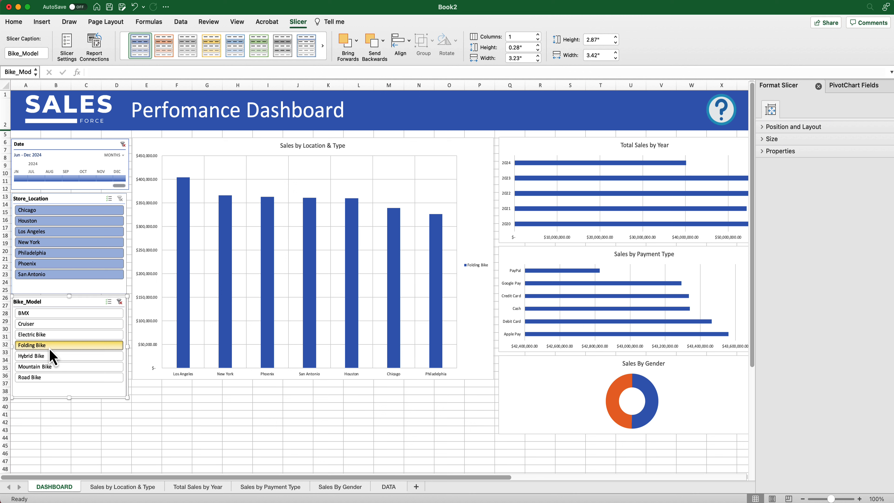
{"action": "left_click_drag", "start_coordinate": [53, 315], "coordinate": [71, 386]}
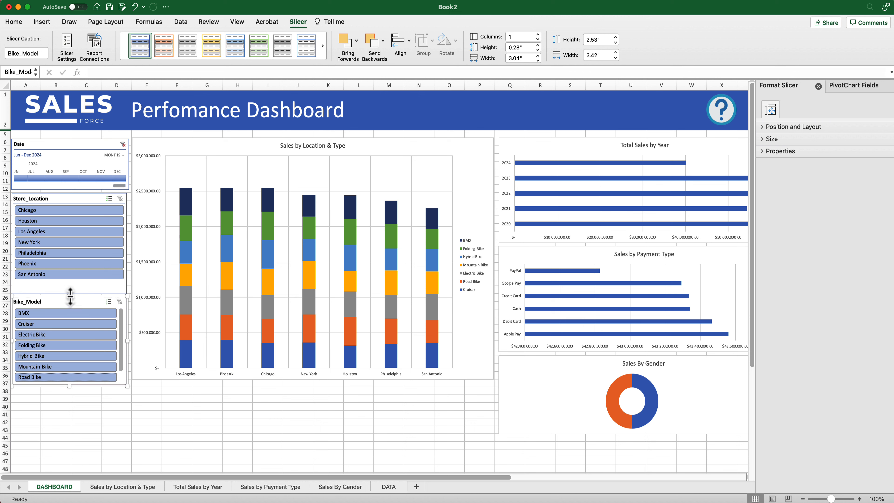
Resize the Bike_Model slicer to span about rows 24 to 35, and try its Folding Bike filter before reselecting all models.
{"action": "left_click_drag", "start_coordinate": [69, 291], "coordinate": [70, 283]}
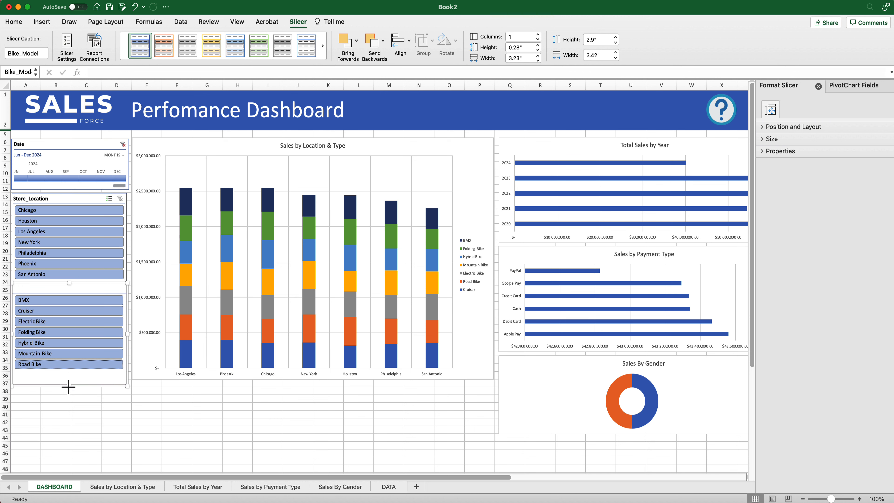
{"action": "left_click_drag", "start_coordinate": [68, 387], "coordinate": [71, 374]}
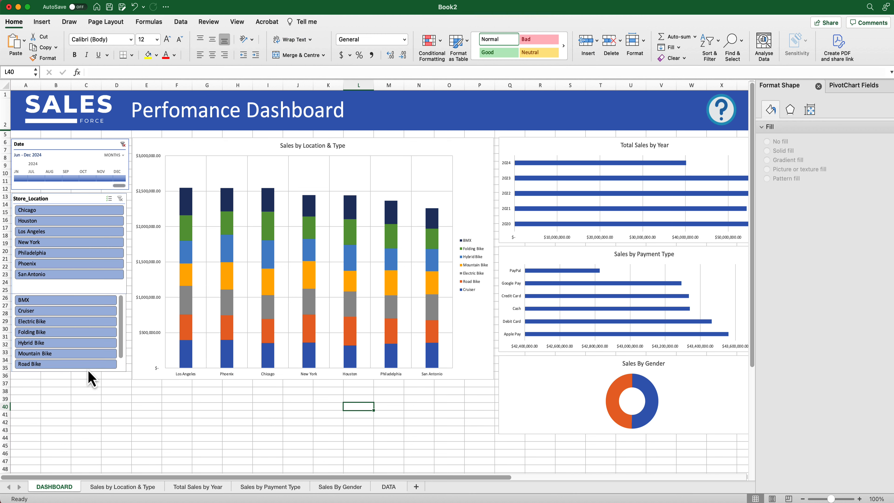
{"action": "left_click", "coordinate": [80, 332]}
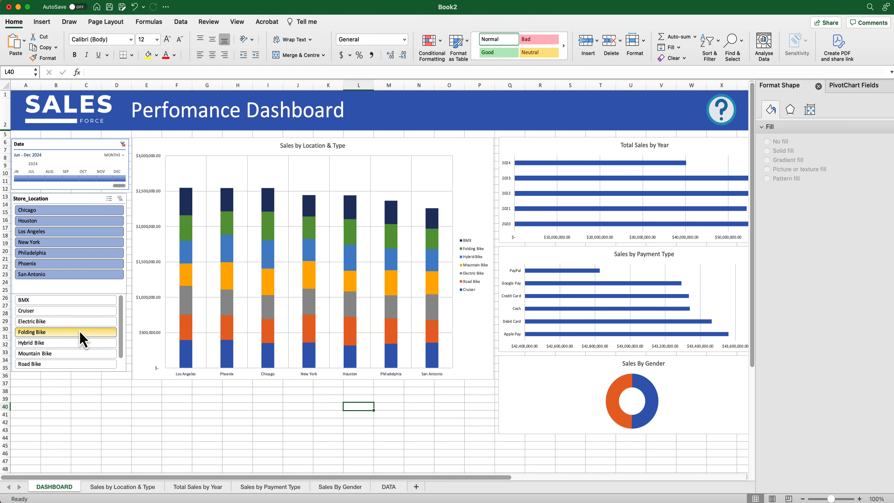
{"action": "left_click_drag", "start_coordinate": [67, 301], "coordinate": [83, 364]}
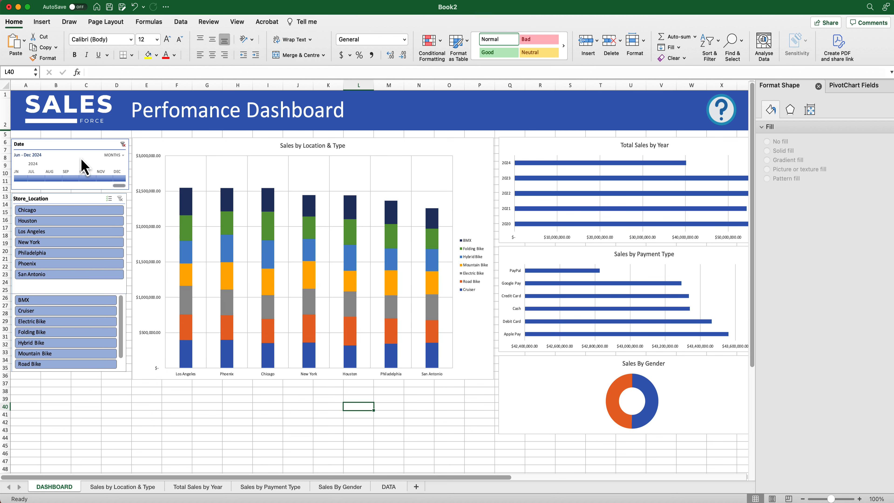
Connect the Date timeline to all four pivot tables: Gender, Location & Type, Payment Type and Total Sales by Year.
{"action": "right_click", "coordinate": [84, 165]}
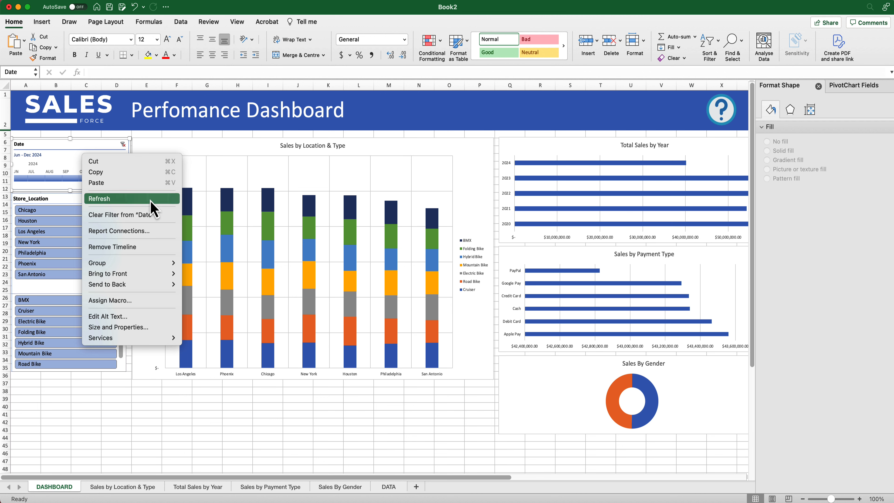
{"action": "left_click", "coordinate": [147, 232]}
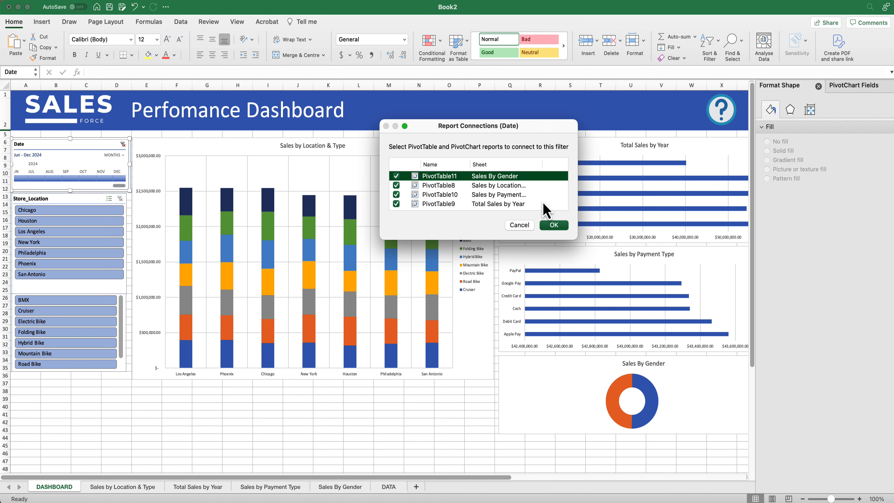
{"action": "left_click", "coordinate": [558, 227]}
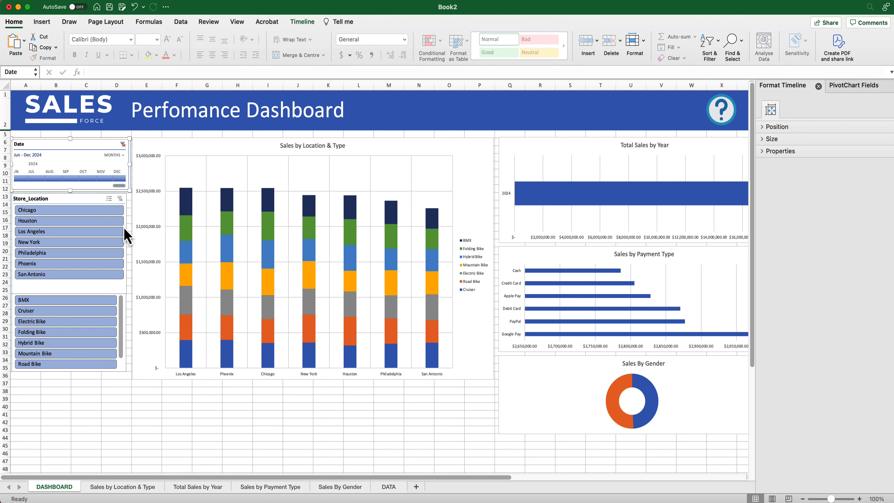
Connect the Store_Location slicer to the Gender, Location & Type, Payment Type and Total Sales by Year pivot tables.
{"action": "right_click", "coordinate": [104, 229]}
{"action": "left_click", "coordinate": [145, 326]}
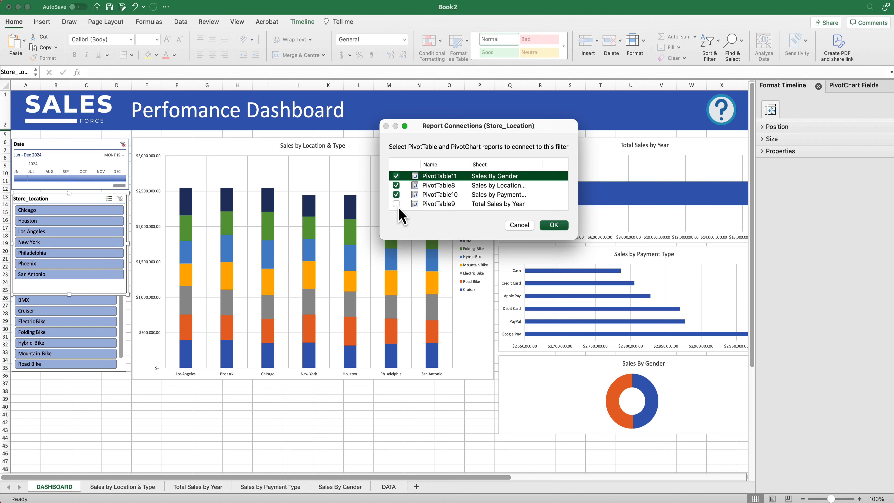
{"action": "left_click", "coordinate": [396, 204]}
{"action": "left_click", "coordinate": [553, 224]}
Connect the Bike_Model slicer to the Gender, Location & Type, Payment Type and Total Sales by Year pivot tables.
{"action": "right_click", "coordinate": [82, 320]}
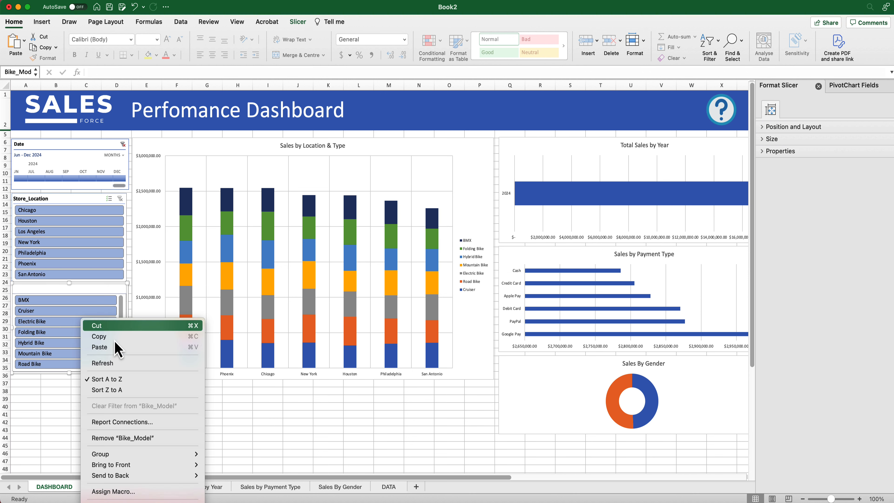
{"action": "left_click", "coordinate": [139, 422]}
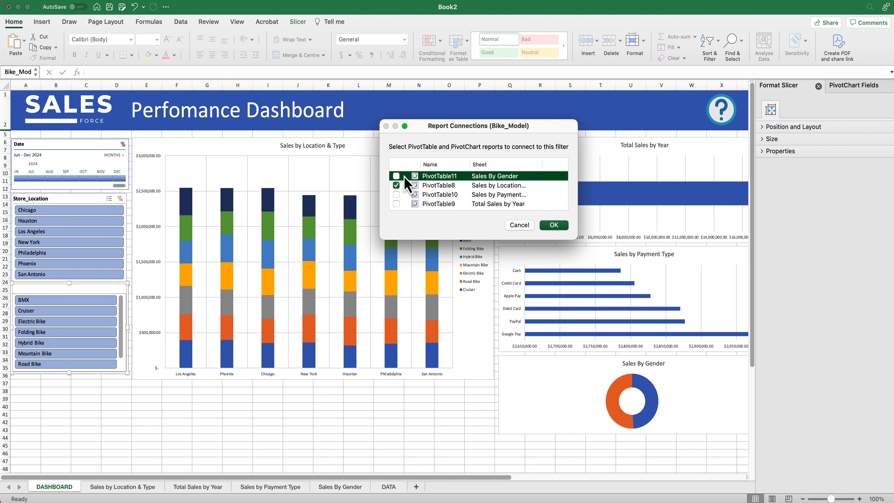
{"action": "left_click", "coordinate": [396, 176]}
{"action": "left_click", "coordinate": [396, 204]}
{"action": "left_click", "coordinate": [554, 224]}
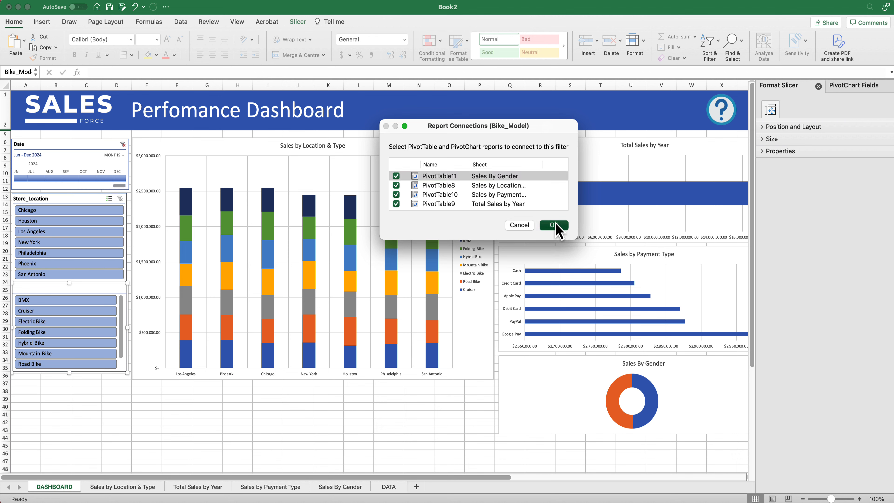
Close the side panes and filter all dashboard charts by bike model, first to Electric Bike and finally to Folding Bike.
{"action": "left_click", "coordinate": [70, 322]}
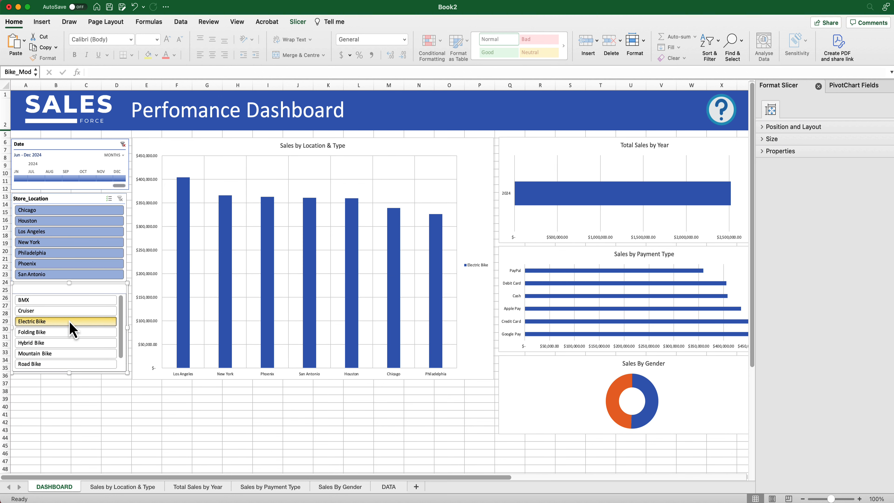
{"action": "left_click", "coordinate": [818, 86]}
{"action": "left_click", "coordinate": [846, 86]}
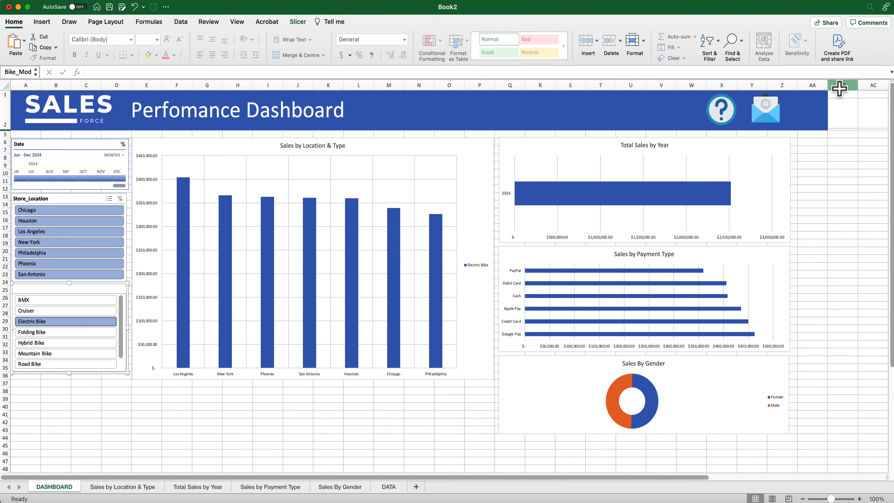
{"action": "left_click", "coordinate": [70, 331]}
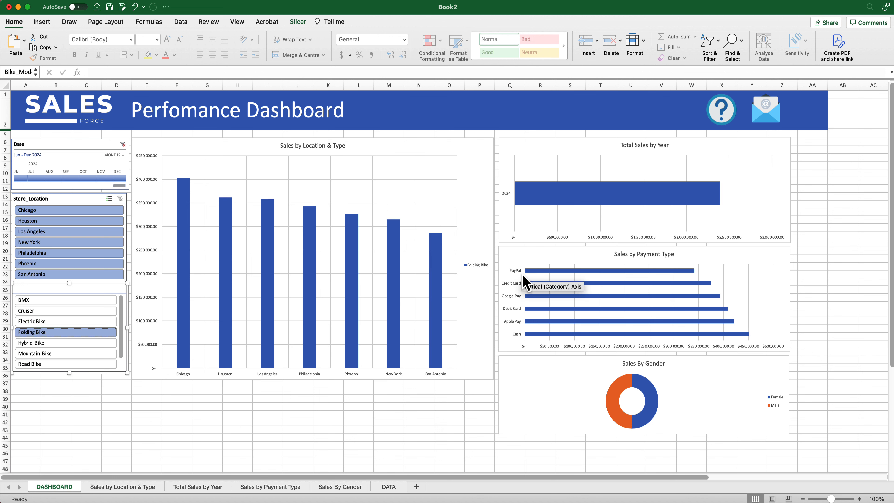
{"action": "mouse_move", "coordinate": [690, 274]}
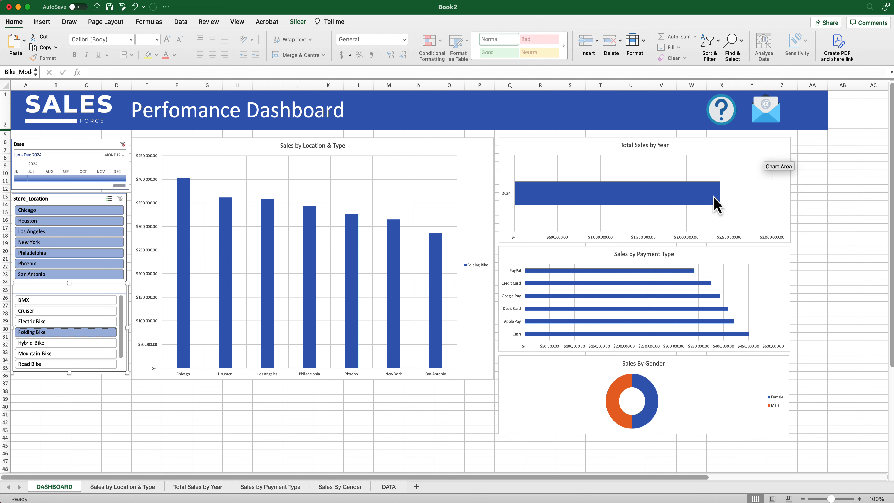
Filter the dashboard charts with the Date timeline to December 2024, June 2024 and finally January to July 2020.
{"action": "left_click", "coordinate": [116, 179]}
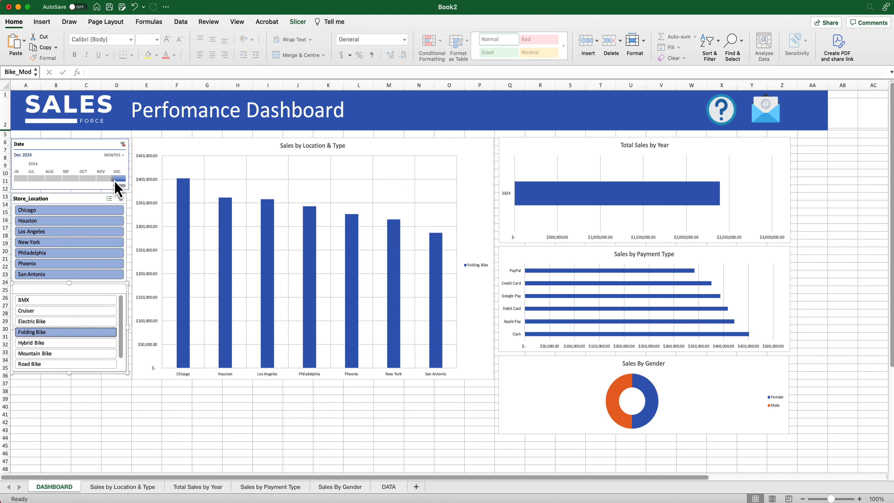
{"action": "left_click", "coordinate": [27, 179]}
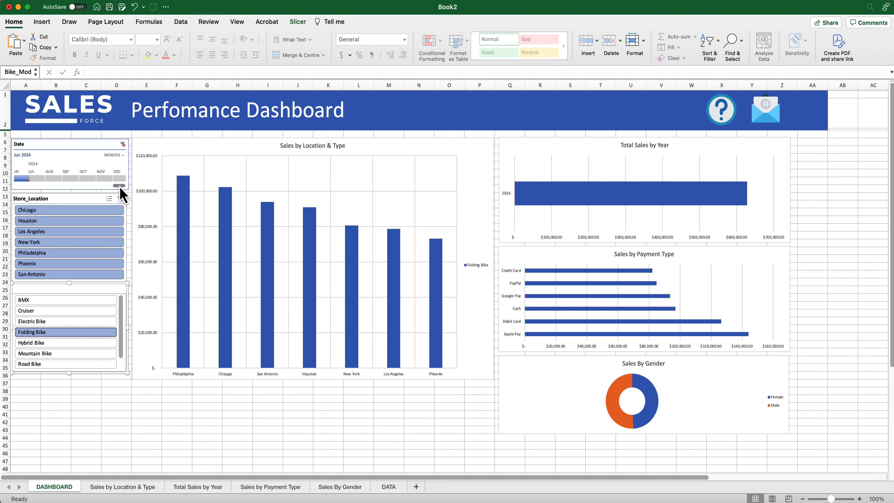
{"action": "left_click_drag", "start_coordinate": [122, 186], "coordinate": [262, 186]}
Switch the Date timeline's time level to years.
{"action": "right_click", "coordinate": [53, 160]}
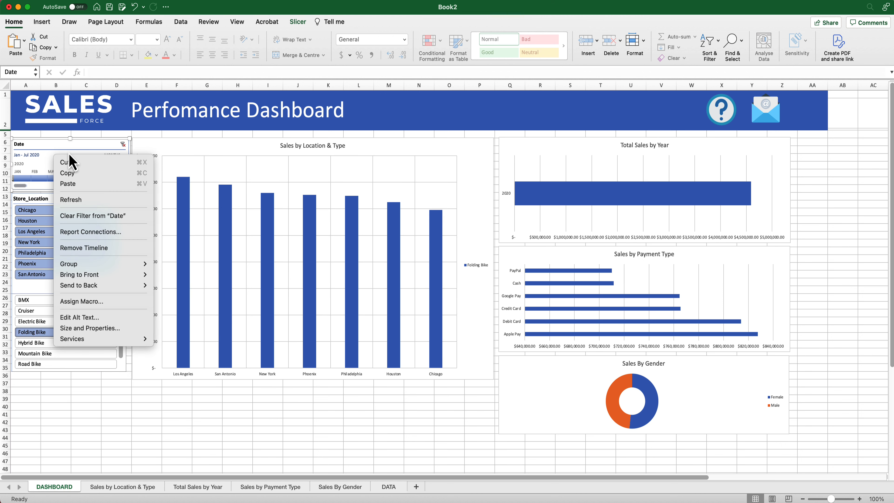
{"action": "left_click", "coordinate": [107, 154]}
{"action": "left_click", "coordinate": [121, 155]}
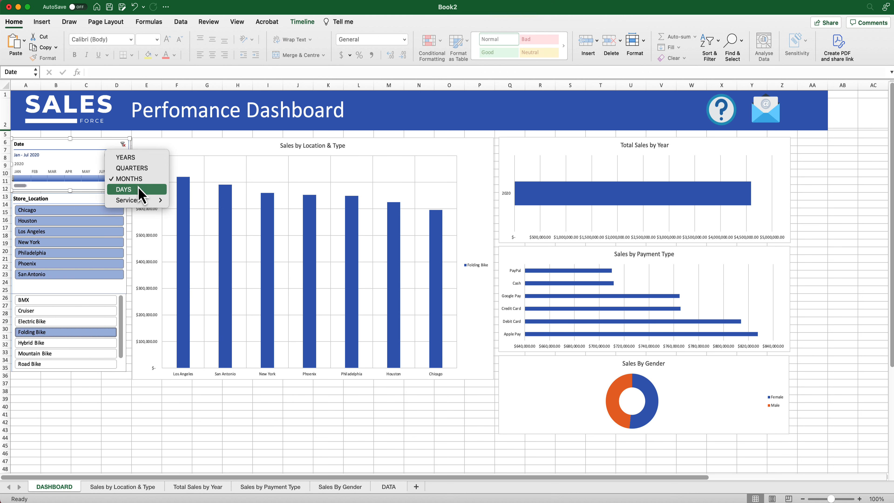
{"action": "left_click", "coordinate": [136, 158]}
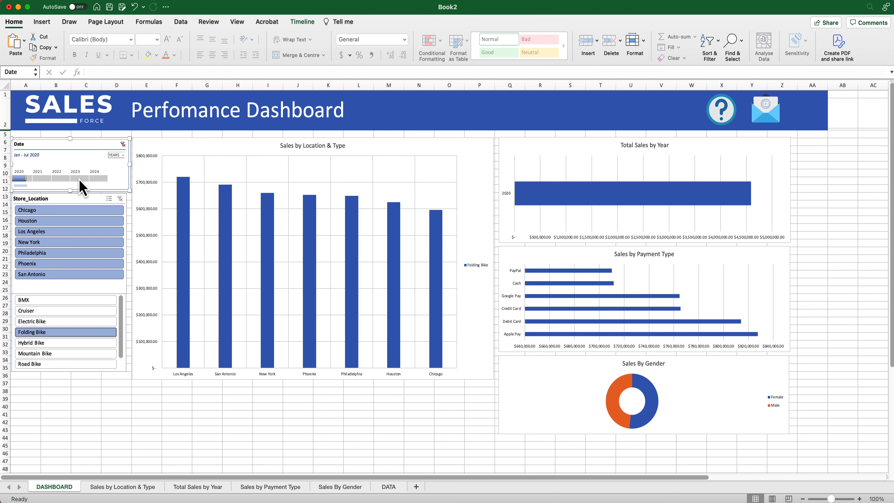
Filter the dashboard charts by year on the Date timeline, first to 2023 and finally to the range 2022 to 2023.
{"action": "left_click", "coordinate": [80, 178]}
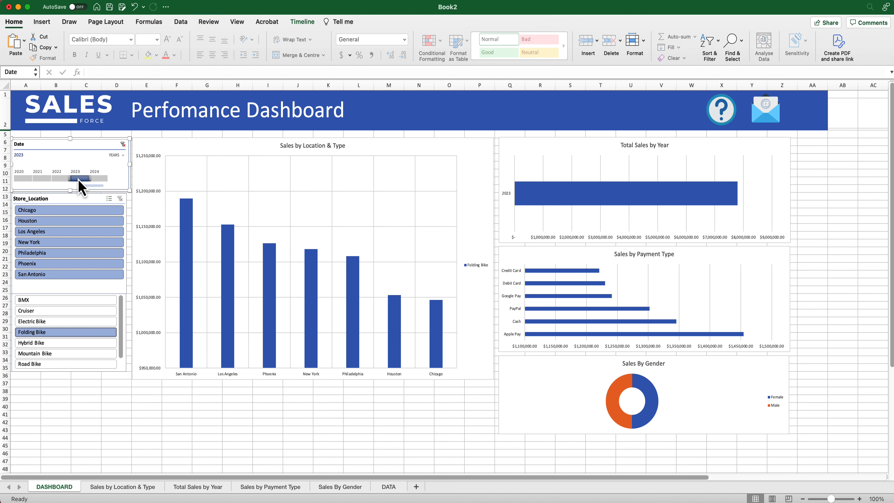
{"action": "left_click", "coordinate": [58, 178]}
{"action": "left_click_drag", "start_coordinate": [57, 181], "coordinate": [85, 180]}
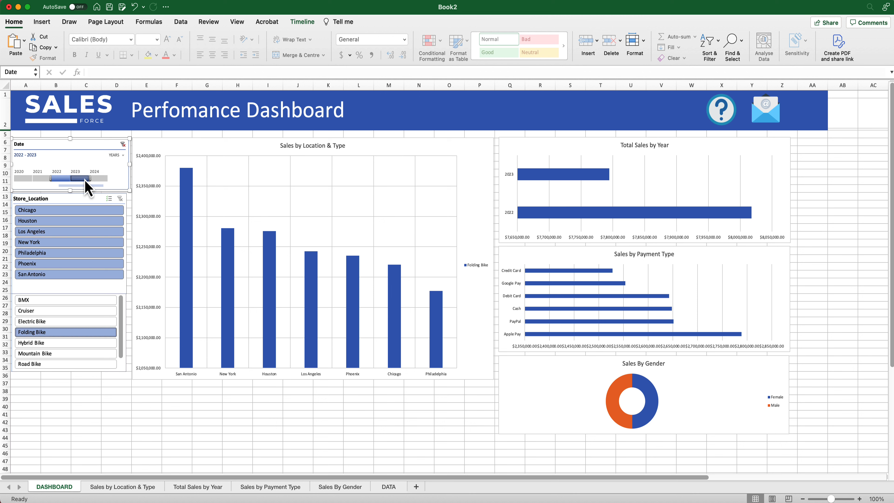
{"action": "left_click", "coordinate": [267, 391]}
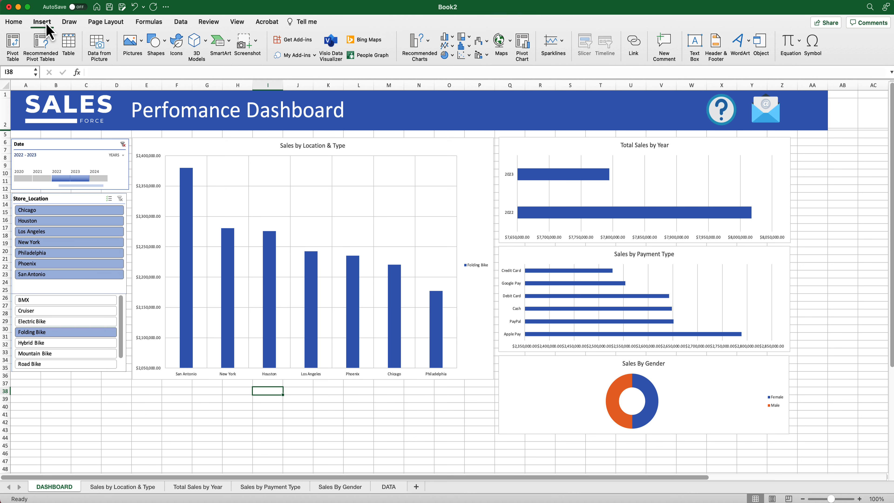
Draw a rounded rectangle about 3.4" wide and 1.39" high below the bike model slicer.
{"action": "left_click", "coordinate": [164, 44]}
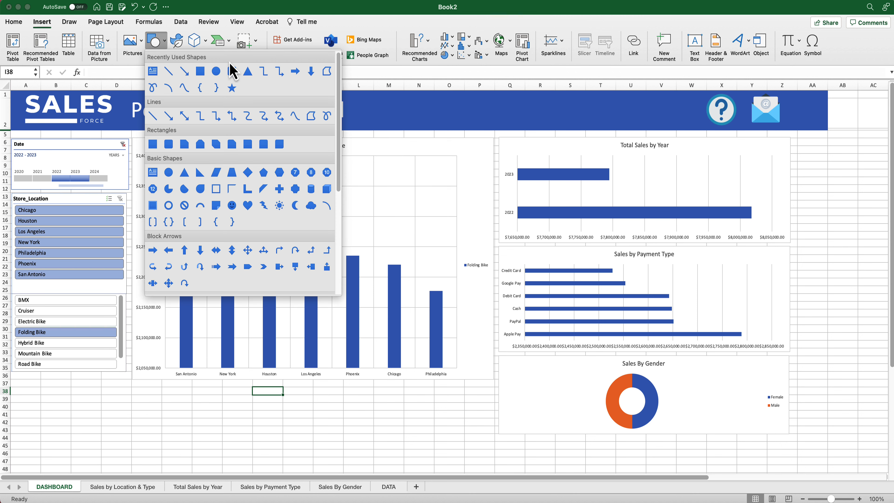
{"action": "left_click", "coordinate": [232, 72]}
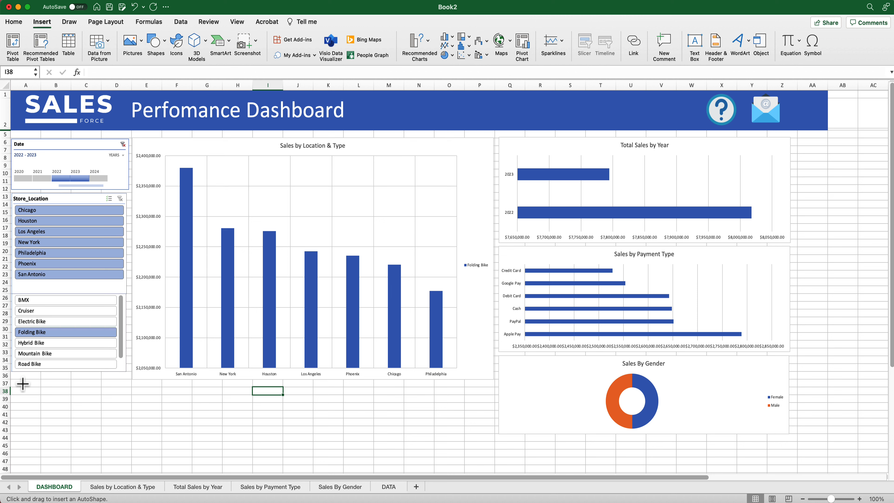
{"action": "left_click_drag", "start_coordinate": [15, 376], "coordinate": [129, 425]}
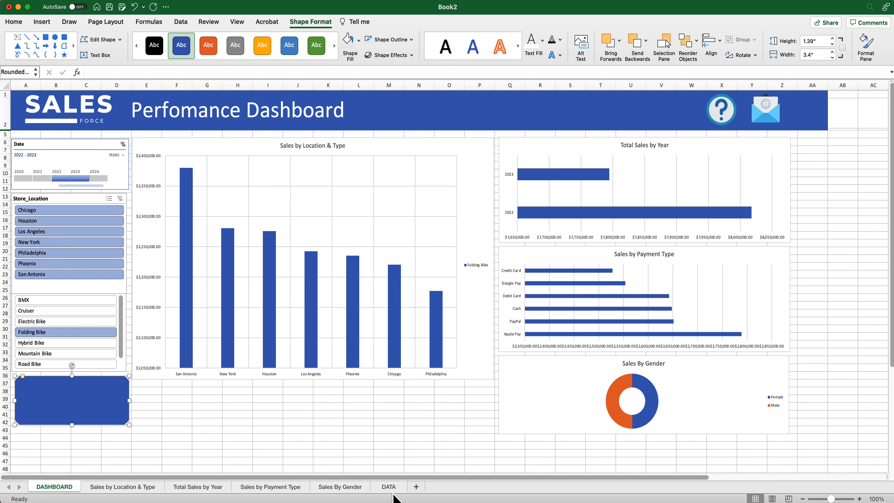
Enter the label "Total Sales" in cell M3 of the DATA sheet.
{"action": "left_click", "coordinate": [388, 487]}
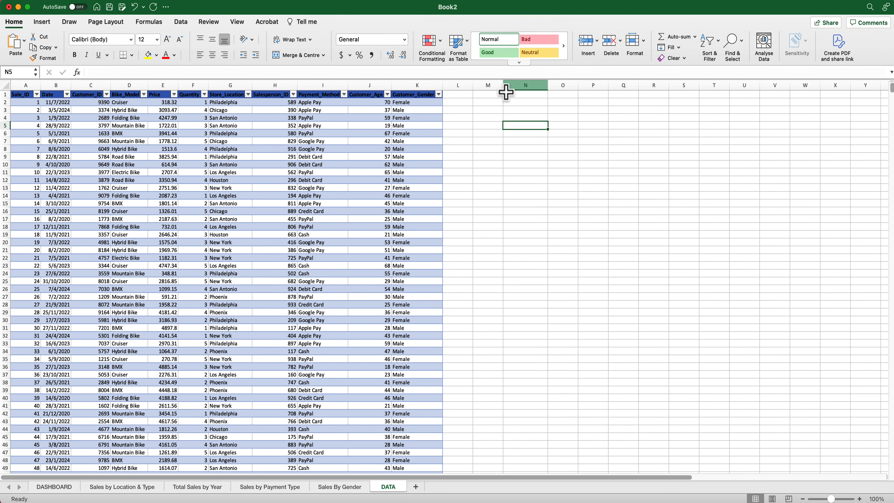
{"action": "left_click", "coordinate": [492, 112]}
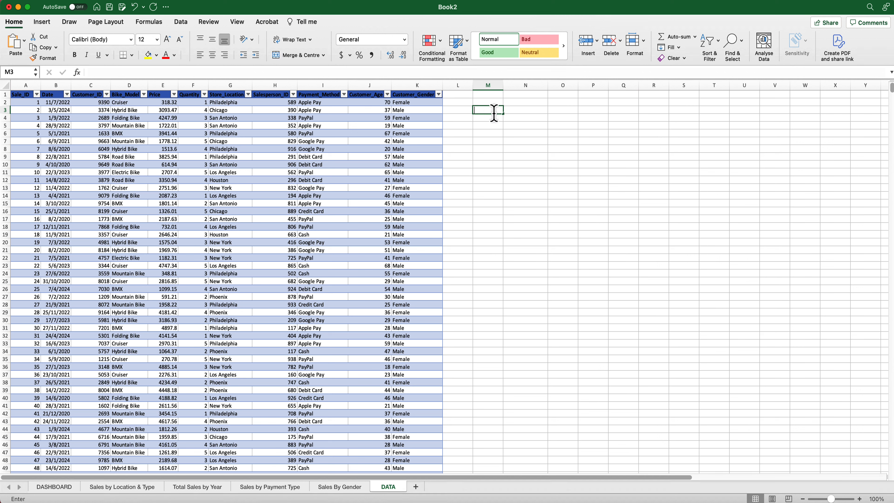
{"action": "type", "text": "Total Sales"}
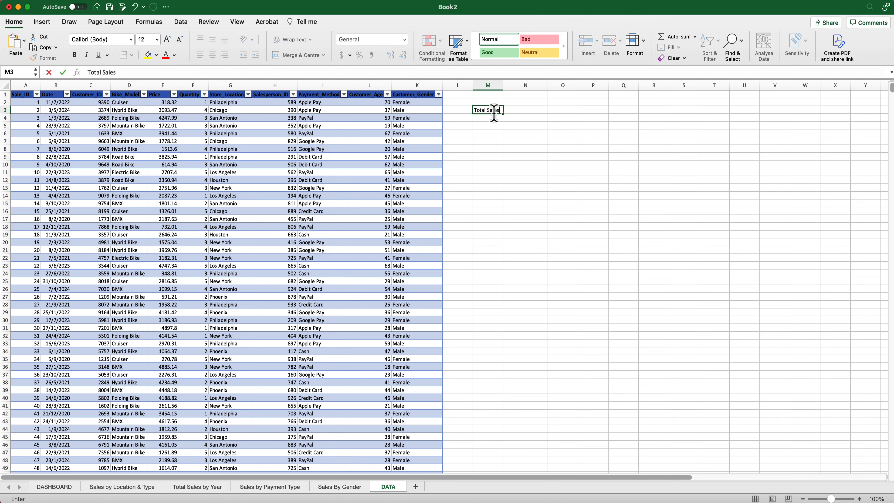
Sum the table's whole Price column in cell N3 with =SUM(Table1[Price]).
{"action": "left_click", "coordinate": [520, 113]}
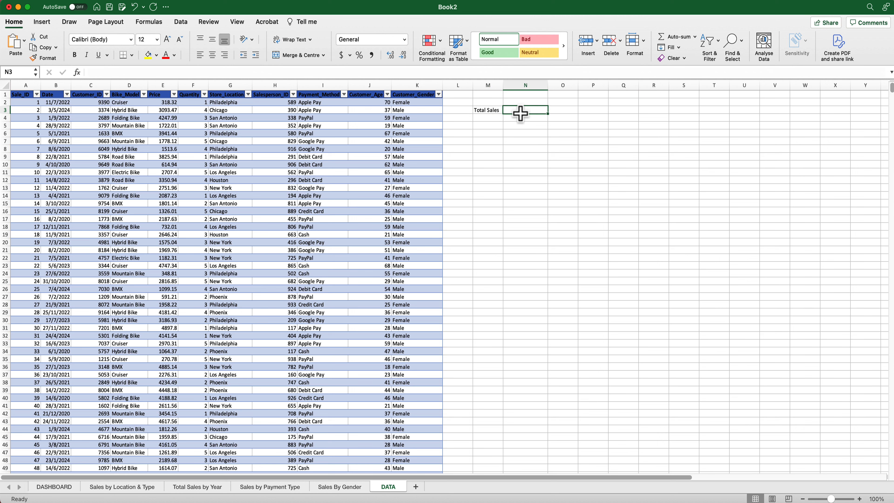
{"action": "type", "text": "=SUM("}
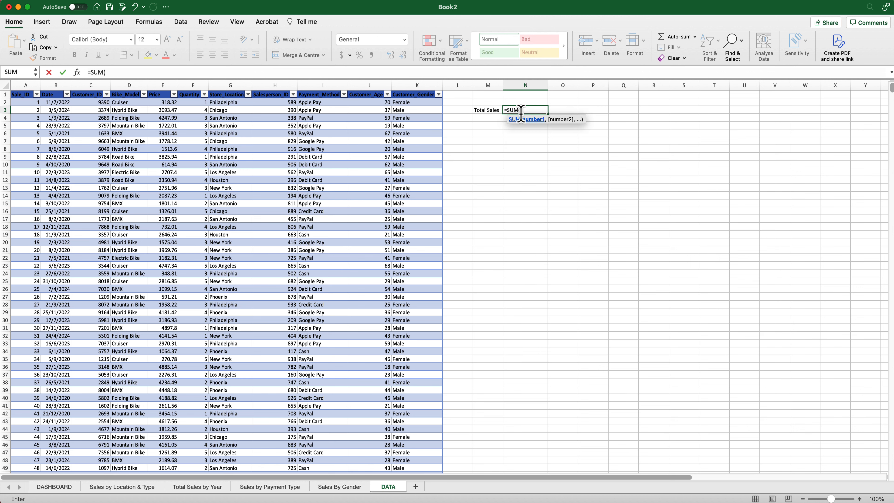
{"action": "left_click", "coordinate": [167, 102]}
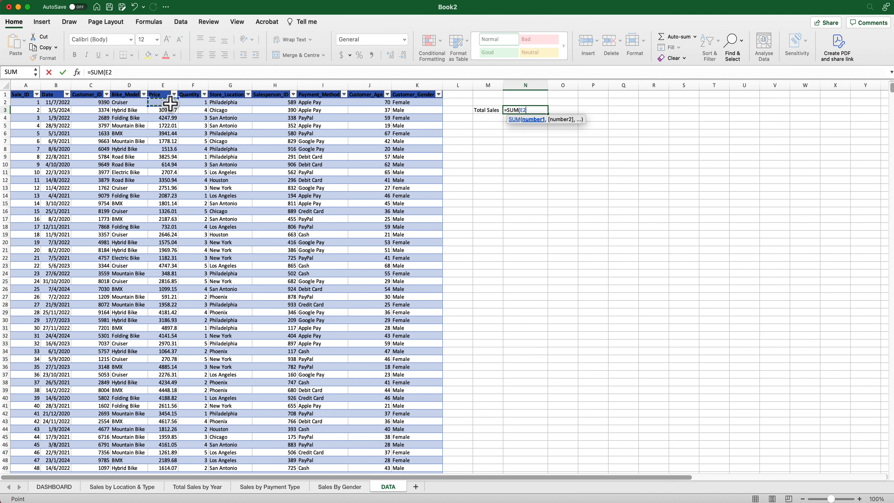
{"action": "key", "text": "super+shift+Down"}
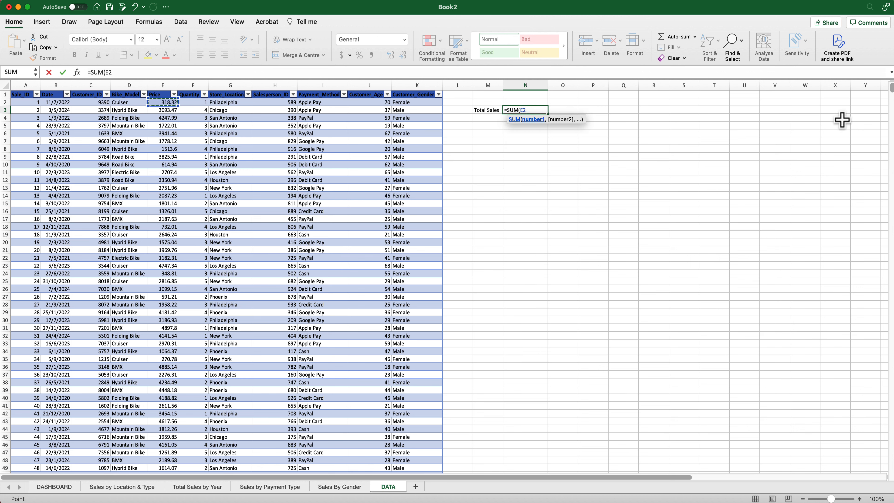
{"action": "key", "text": "Return"}
Format the total in cell N3 as dollar accounting currency with two decimals.
{"action": "left_click", "coordinate": [527, 111]}
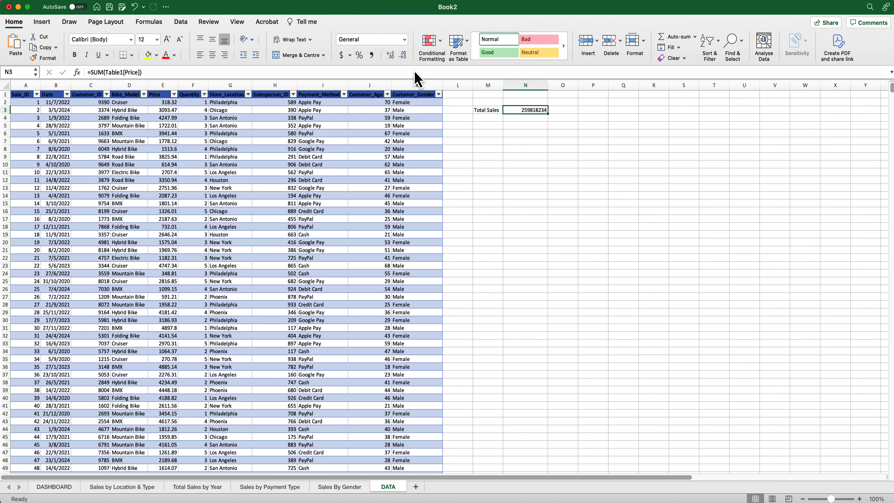
{"action": "left_click", "coordinate": [520, 135]}
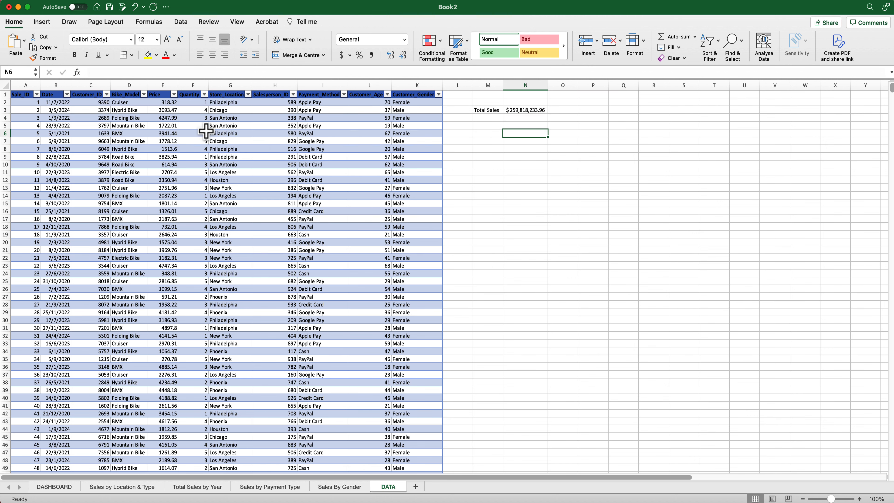
{"action": "left_click", "coordinate": [522, 112]}
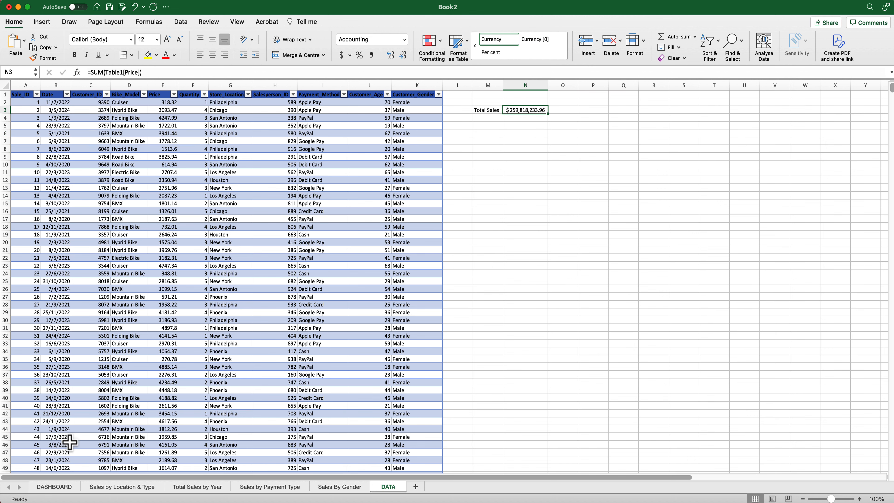
Link the dashboard's rounded rectangle to the total with =DATA!N3 and show the caption "Total Sales:" above the amount.
{"action": "left_click", "coordinate": [54, 488]}
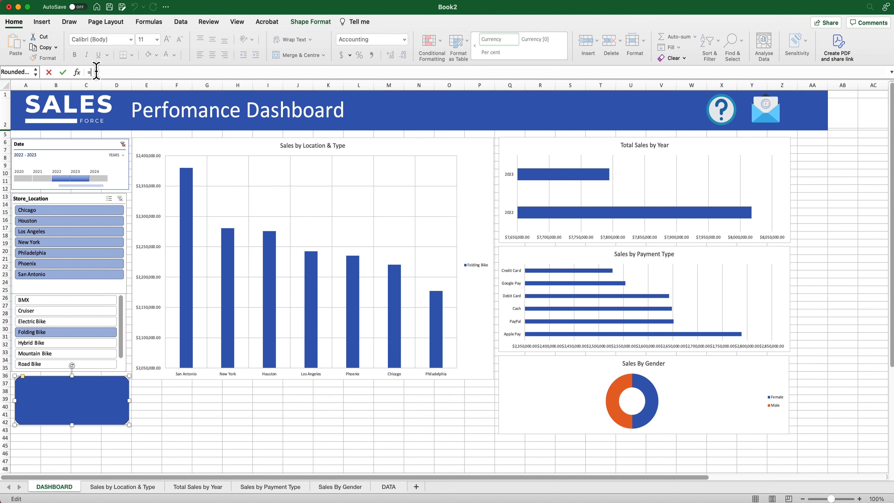
{"action": "left_click", "coordinate": [389, 487]}
{"action": "left_click", "coordinate": [519, 111]}
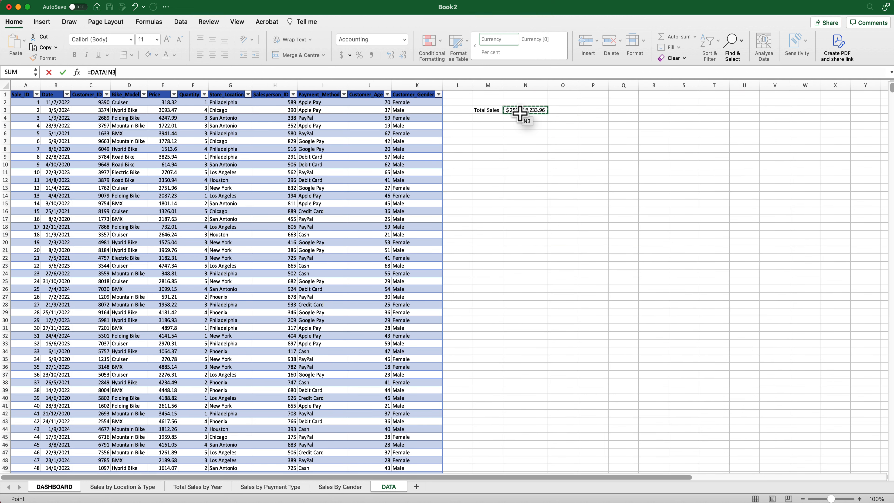
{"action": "key", "text": "Return"}
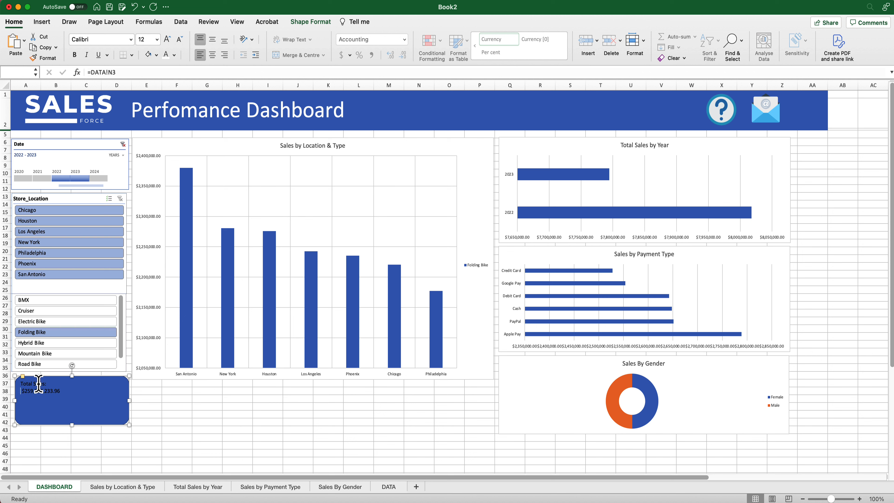
Format the text in the Total Sales rectangle as white, bold and 28 pt.
{"action": "triple_click", "coordinate": [38, 383]}
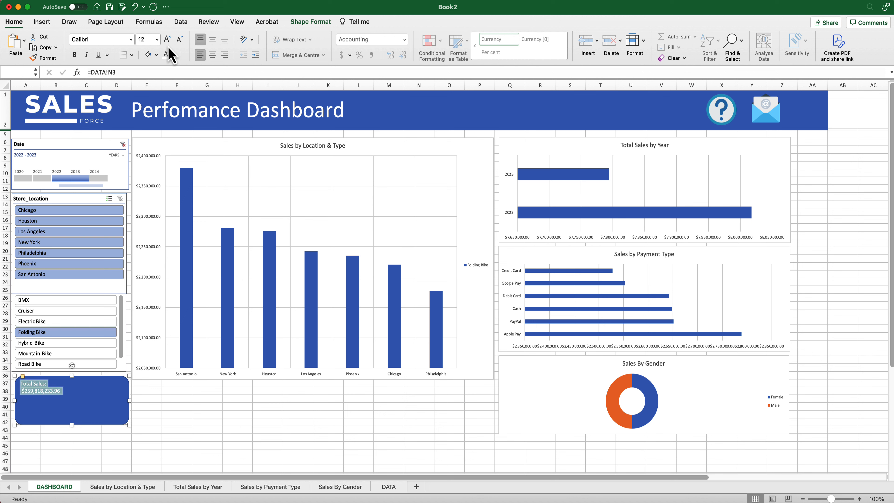
{"action": "left_click", "coordinate": [168, 39]}
{"action": "left_click", "coordinate": [168, 40]}
{"action": "left_click", "coordinate": [168, 39]}
{"action": "left_click", "coordinate": [168, 39]}
{"action": "left_click", "coordinate": [168, 39]}
{"action": "left_click", "coordinate": [168, 39]}
{"action": "left_click", "coordinate": [168, 39]}
{"action": "left_click", "coordinate": [168, 39]}
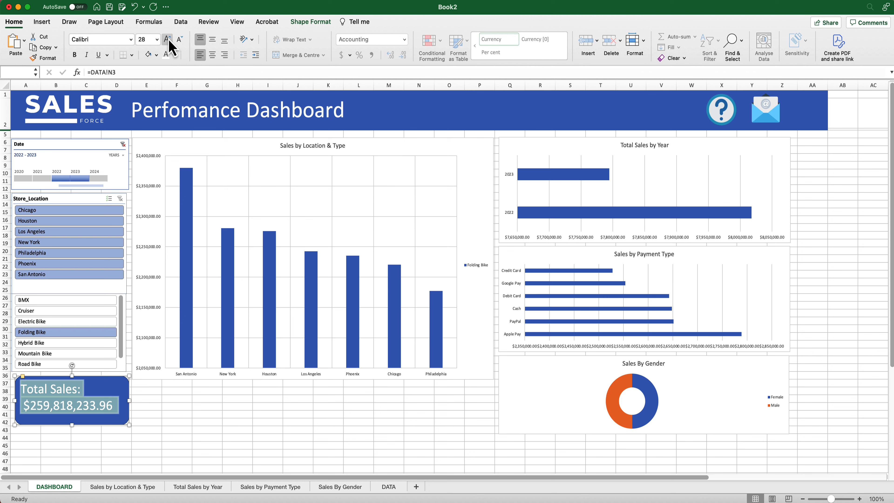
{"action": "key", "text": "super+b"}
{"action": "left_click", "coordinate": [177, 414]}
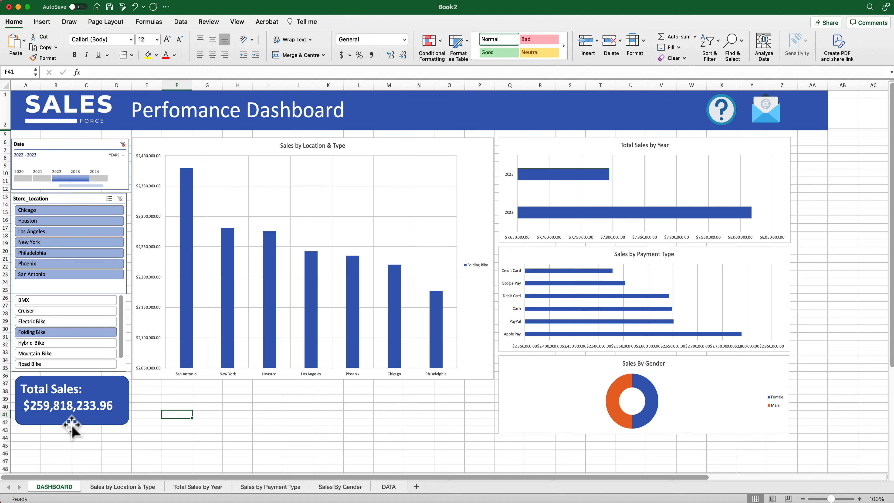
Reduce the Total Sales rectangle's height slightly and shift it left into line with the slicers above.
{"action": "left_click", "coordinate": [71, 424]}
{"action": "left_click_drag", "start_coordinate": [72, 424], "coordinate": [71, 419]}
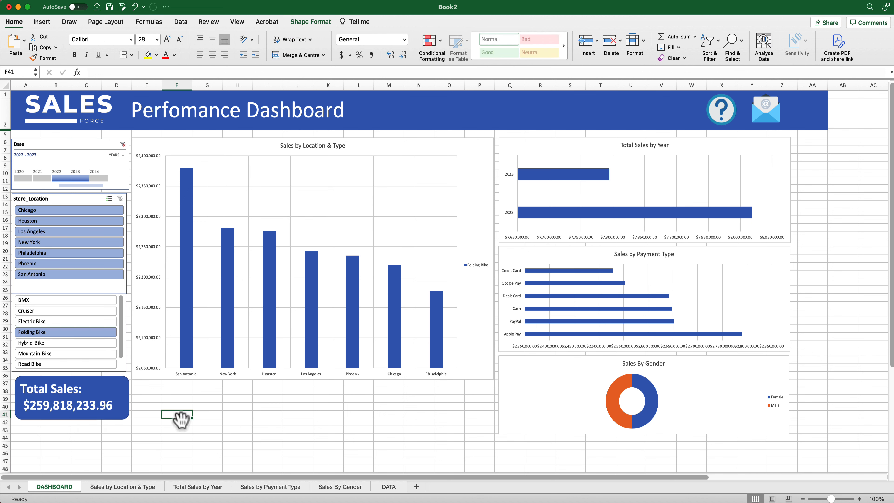
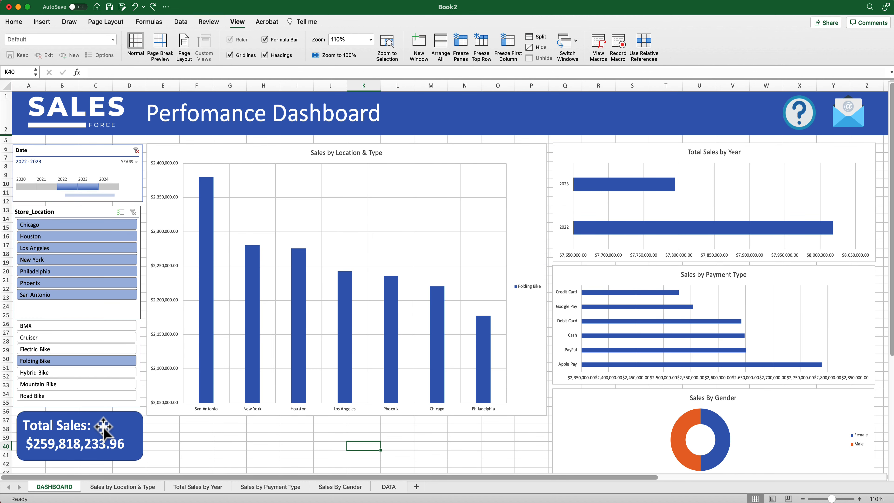
{"action": "left_click_drag", "start_coordinate": [103, 426], "coordinate": [103, 423]}
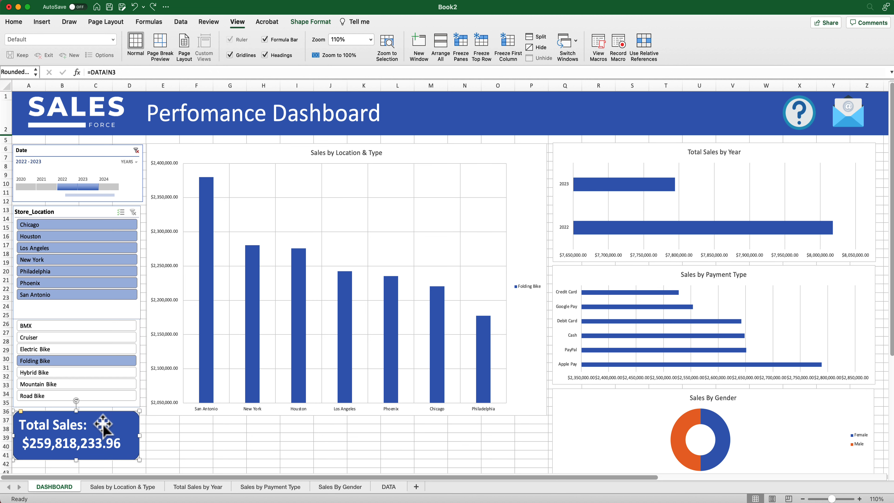
Select the Total Sales rectangle, both slicers and the Date timeline together and align their left edges.
{"action": "left_click", "coordinate": [70, 312], "text": "shift"}
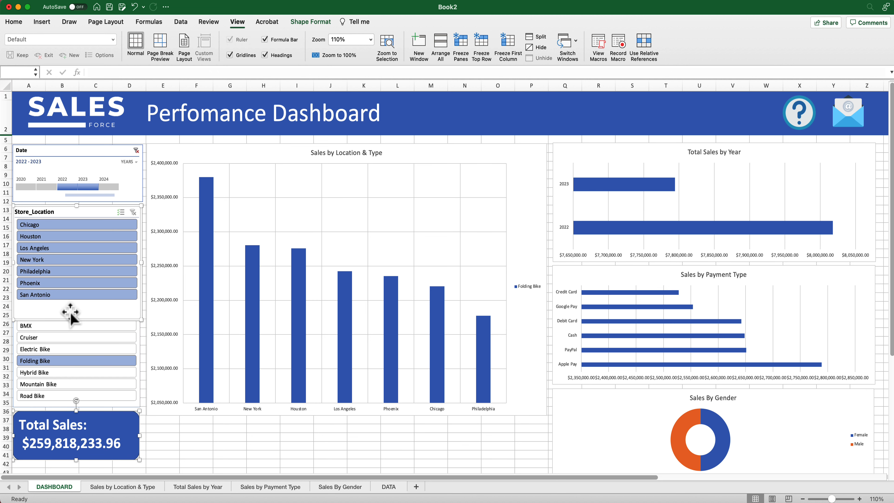
{"action": "left_click", "coordinate": [16, 334], "text": "shift"}
{"action": "left_click", "coordinate": [24, 198], "text": "shift"}
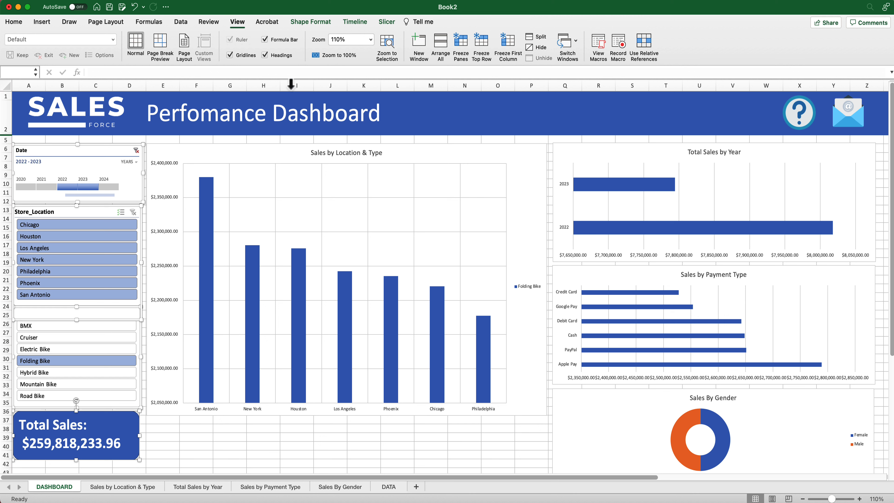
{"action": "left_click", "coordinate": [310, 22]}
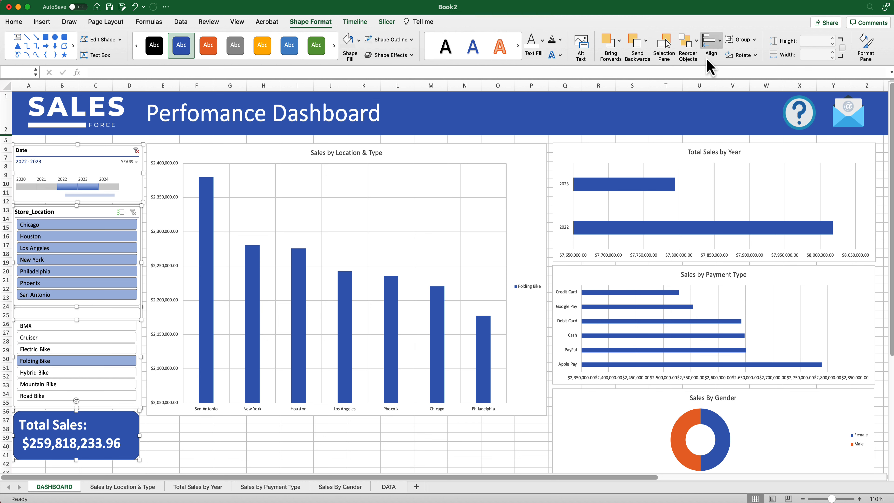
{"action": "left_click", "coordinate": [709, 46]}
{"action": "left_click", "coordinate": [739, 68]}
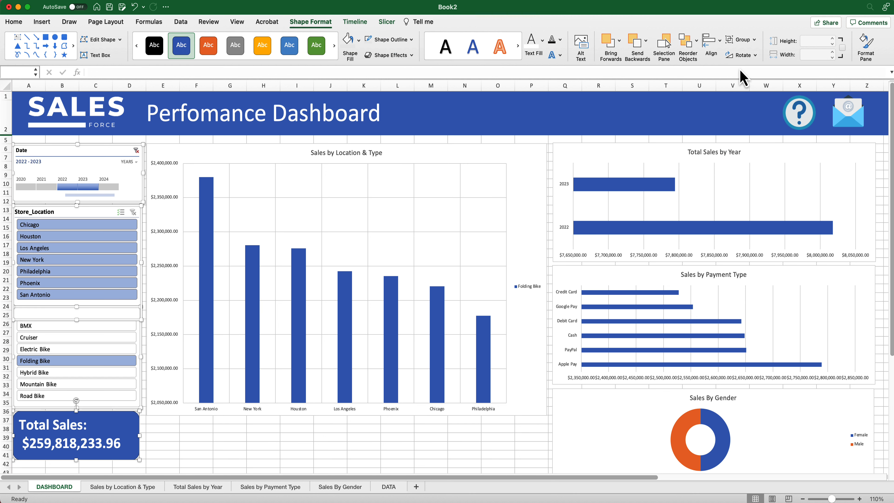
{"action": "left_click", "coordinate": [261, 436]}
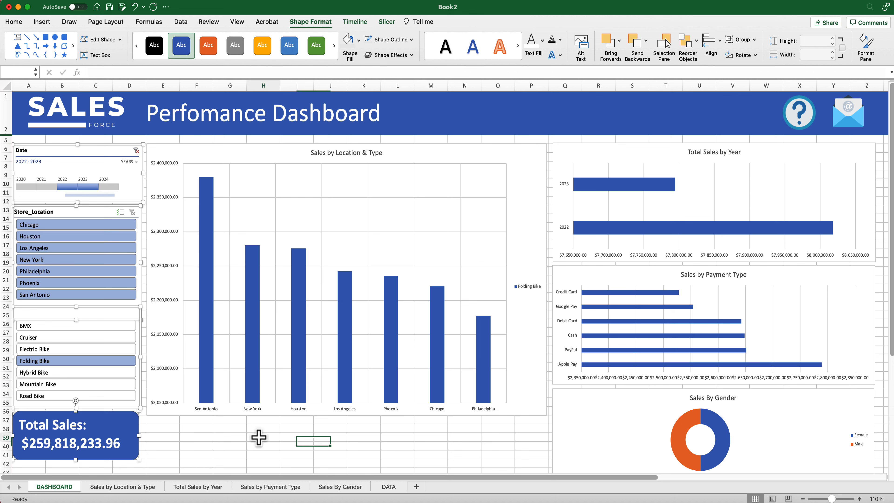
Set the widths of the Bike_Model slicer, Store_Location slicer and Date timeline to 3.42 inches, matching the Total Sales rectangle.
{"action": "left_click", "coordinate": [135, 426]}
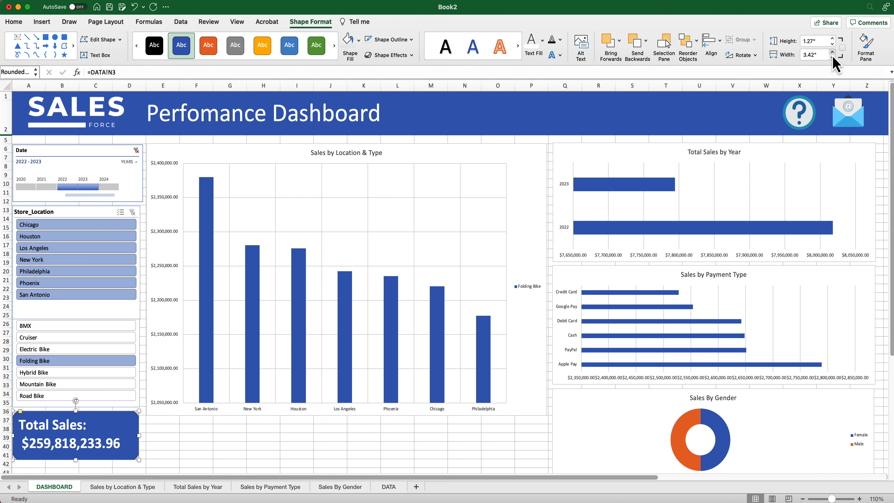
{"action": "left_click", "coordinate": [819, 58]}
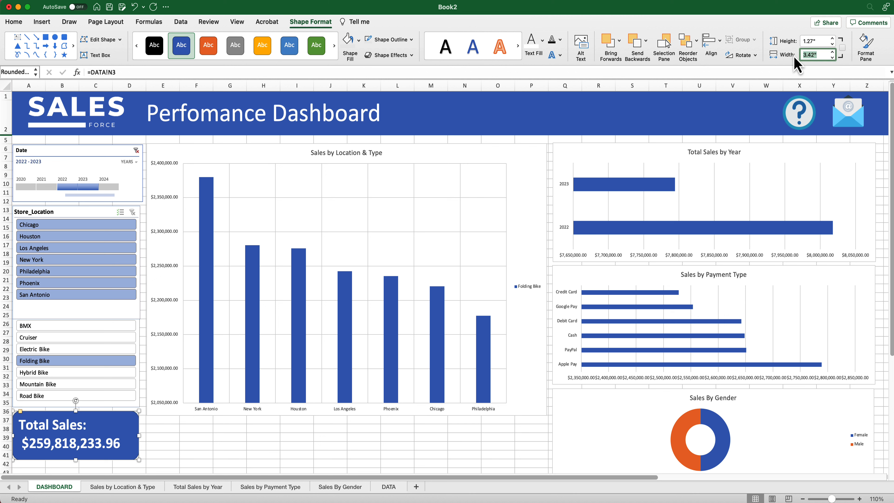
{"action": "left_click", "coordinate": [138, 328]}
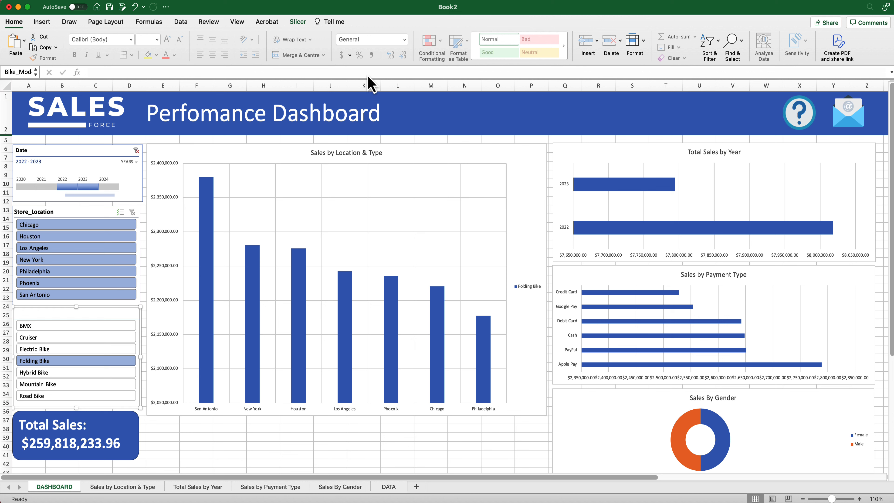
{"action": "left_click", "coordinate": [297, 21]}
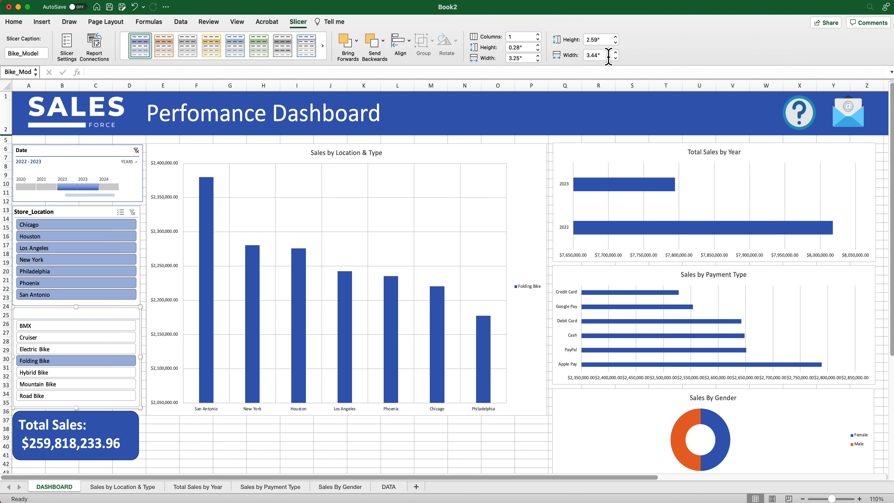
{"action": "left_click_drag", "start_coordinate": [609, 56], "coordinate": [576, 56]}
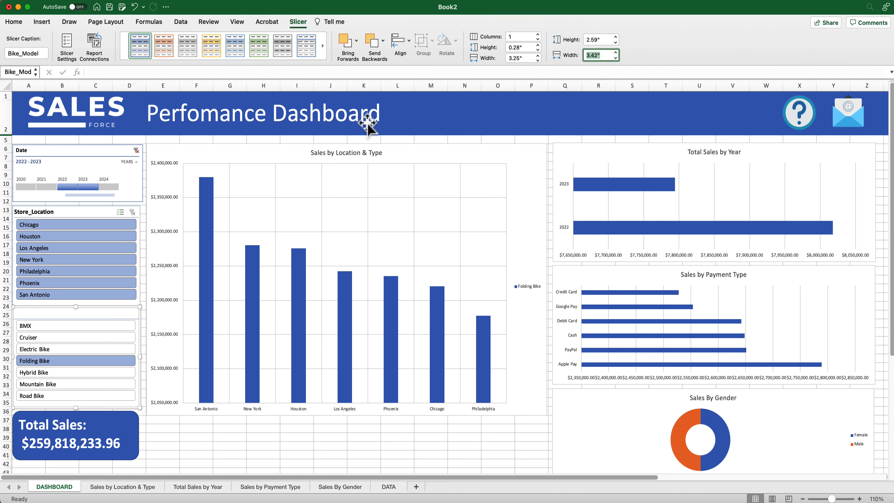
{"action": "left_click", "coordinate": [138, 298]}
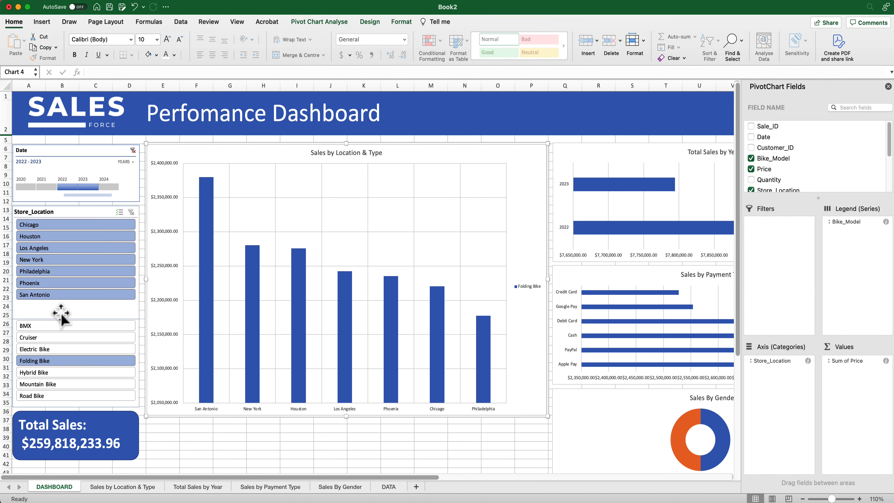
Hide the Store_Location slicer's header and shorten the slicer so it ends just below San Antonio.
{"action": "left_click", "coordinate": [61, 312]}
{"action": "left_click_drag", "start_coordinate": [78, 307], "coordinate": [77, 304]}
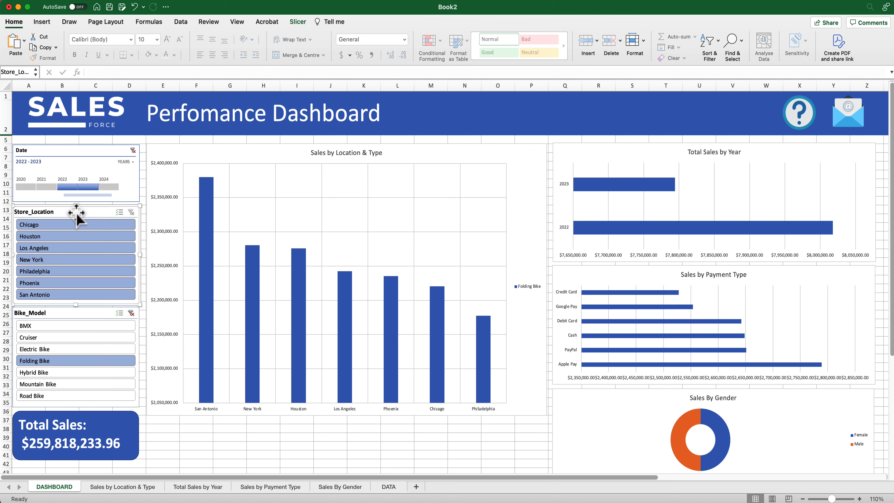
{"action": "right_click", "coordinate": [84, 217]}
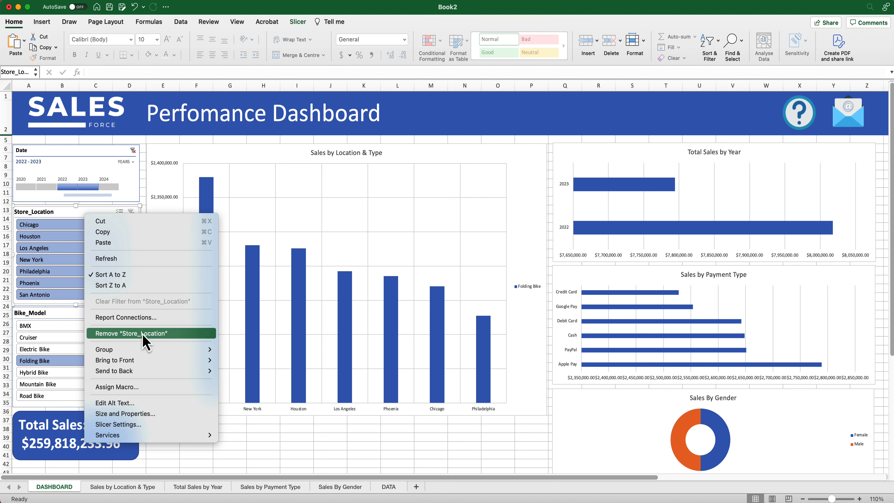
{"action": "left_click", "coordinate": [145, 424]}
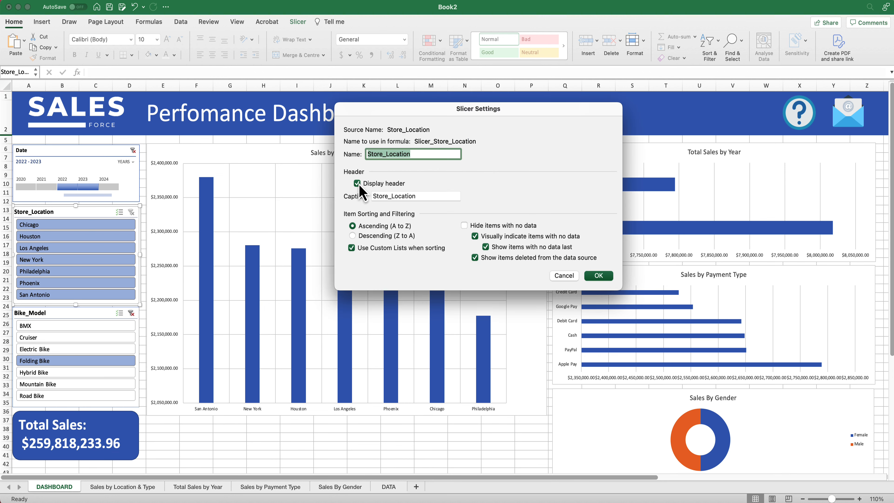
{"action": "left_click", "coordinate": [587, 276]}
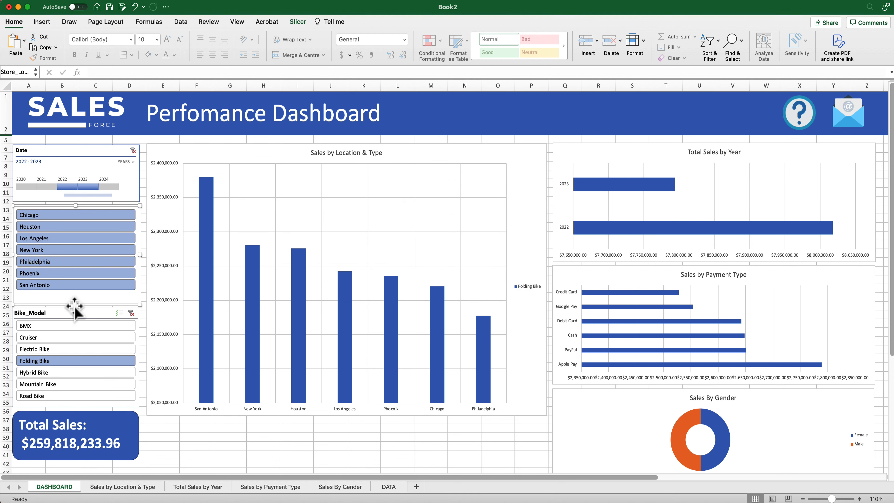
{"action": "left_click_drag", "start_coordinate": [77, 304], "coordinate": [81, 294]}
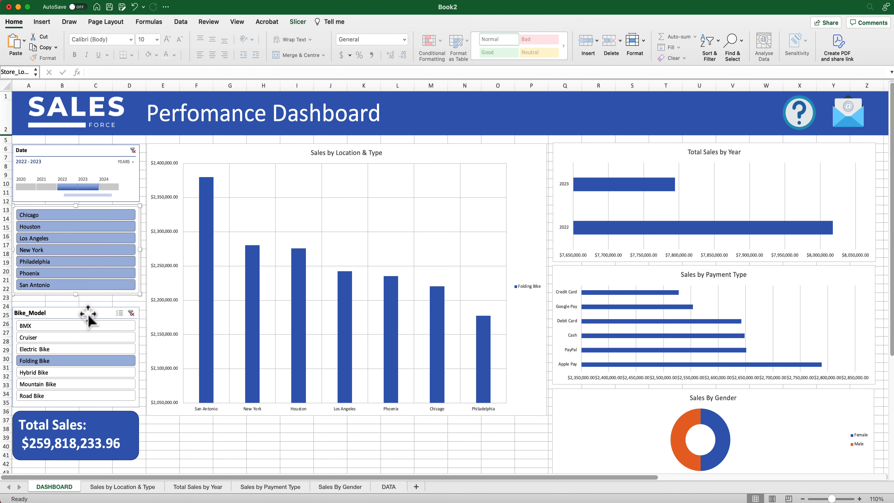
Hide the Bike_Model slicer's header and move that slicer and the Total Sales rectangle up to close the gaps.
{"action": "right_click", "coordinate": [87, 318]}
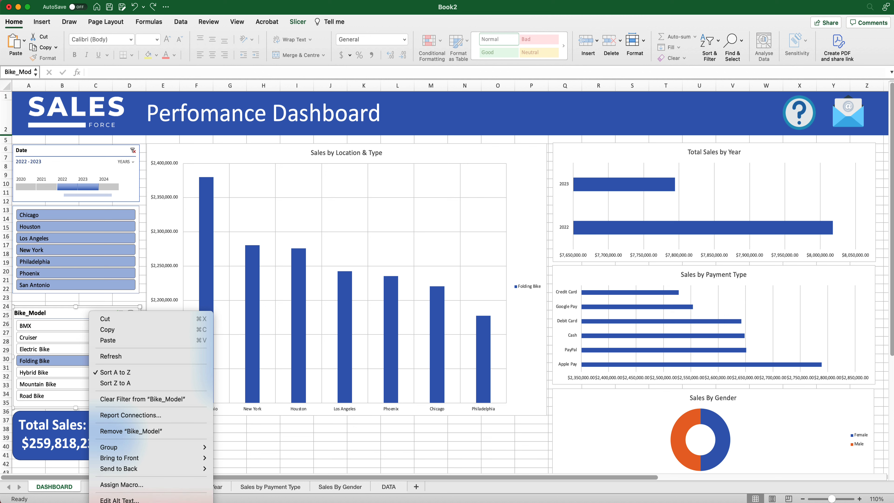
{"action": "left_click", "coordinate": [122, 502]}
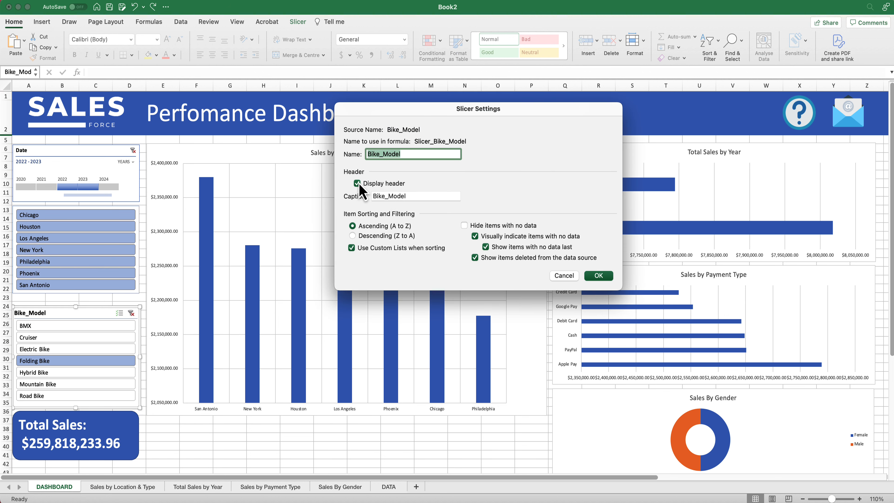
{"action": "left_click", "coordinate": [598, 275]}
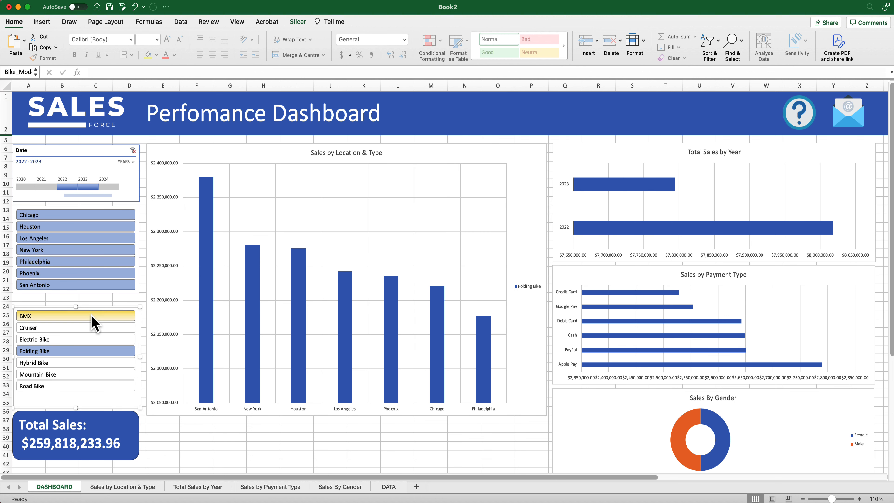
{"action": "left_click_drag", "start_coordinate": [93, 310], "coordinate": [93, 298]}
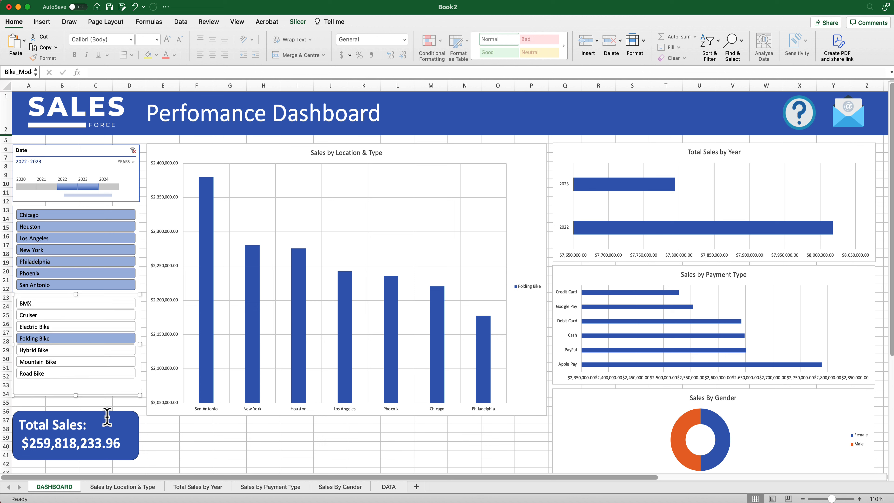
{"action": "left_click_drag", "start_coordinate": [105, 421], "coordinate": [108, 405]}
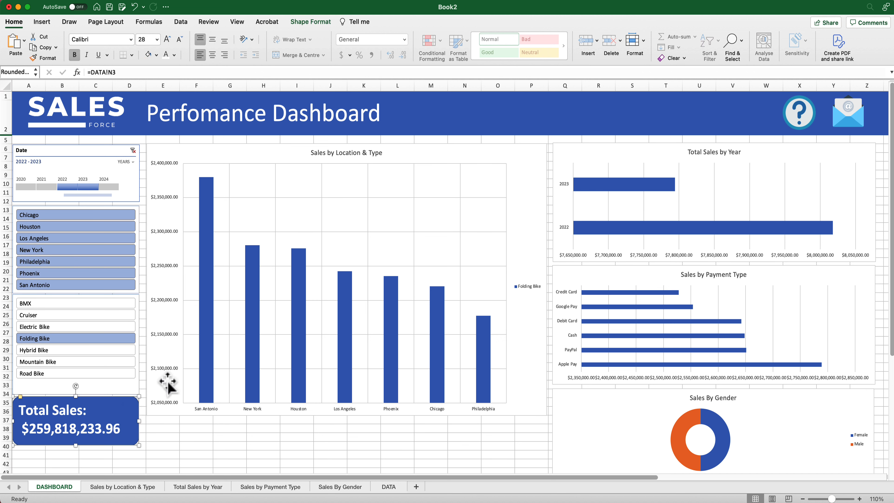
Extend the Sales by Location & Type chart down to the Total Sales rectangle's lower edge and shorten the Total Sales by Year chart.
{"action": "left_click", "coordinate": [525, 225]}
{"action": "left_click_drag", "start_coordinate": [346, 417], "coordinate": [346, 444]}
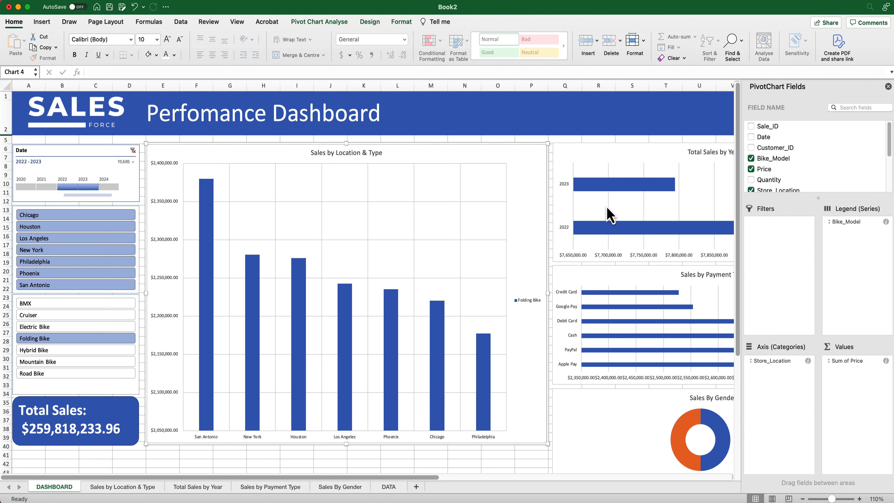
{"action": "left_click", "coordinate": [658, 161]}
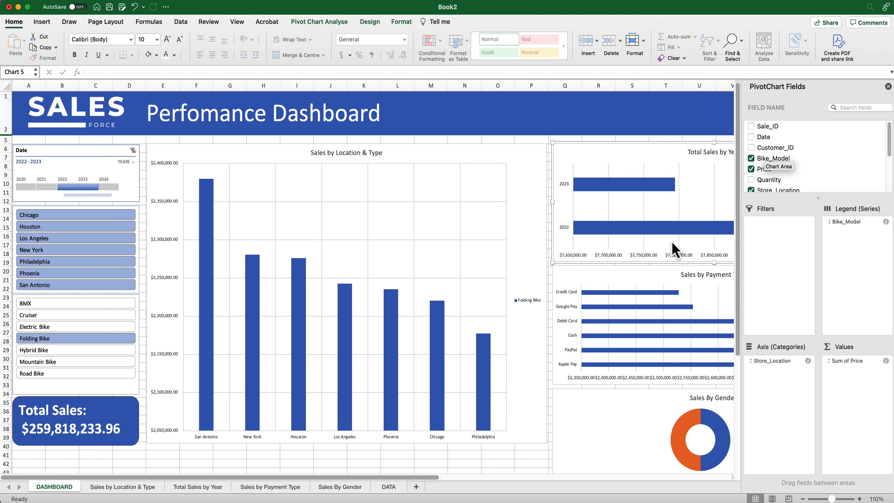
{"action": "left_click_drag", "start_coordinate": [714, 264], "coordinate": [713, 249]}
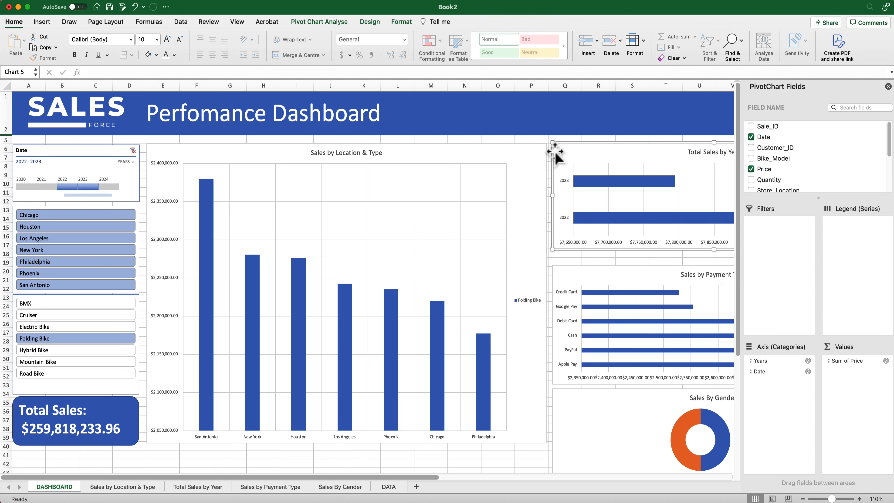
Move the Sales by Payment Type and Sales By Gender charts up beneath the year chart and reduce their heights.
{"action": "left_click_drag", "start_coordinate": [597, 274], "coordinate": [591, 262]}
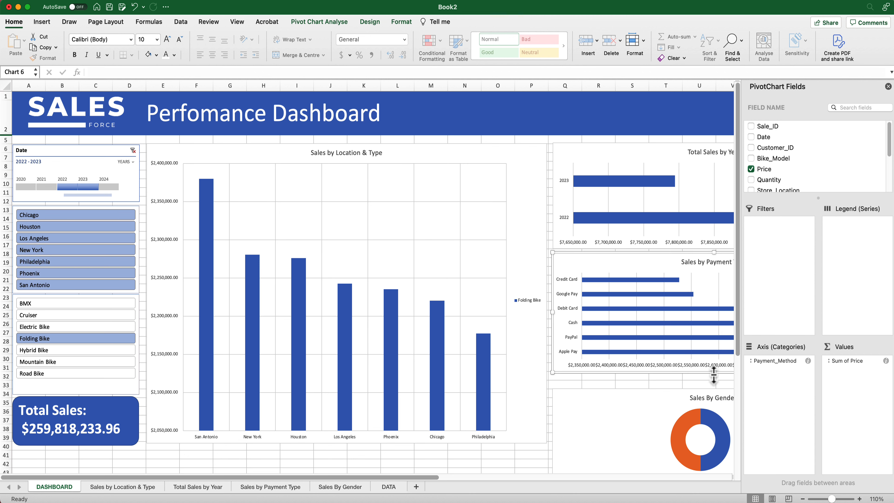
{"action": "left_click_drag", "start_coordinate": [713, 372], "coordinate": [714, 370]}
{"action": "left_click", "coordinate": [635, 413]}
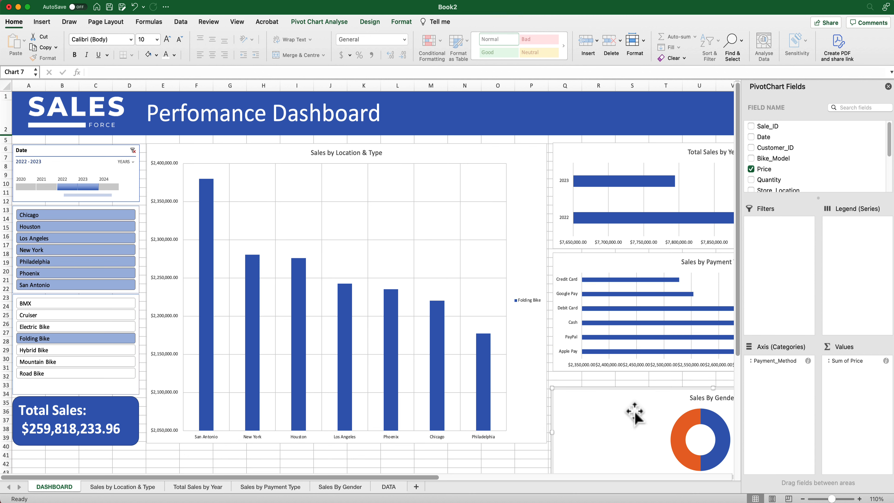
{"action": "left_click_drag", "start_coordinate": [608, 408], "coordinate": [609, 394]}
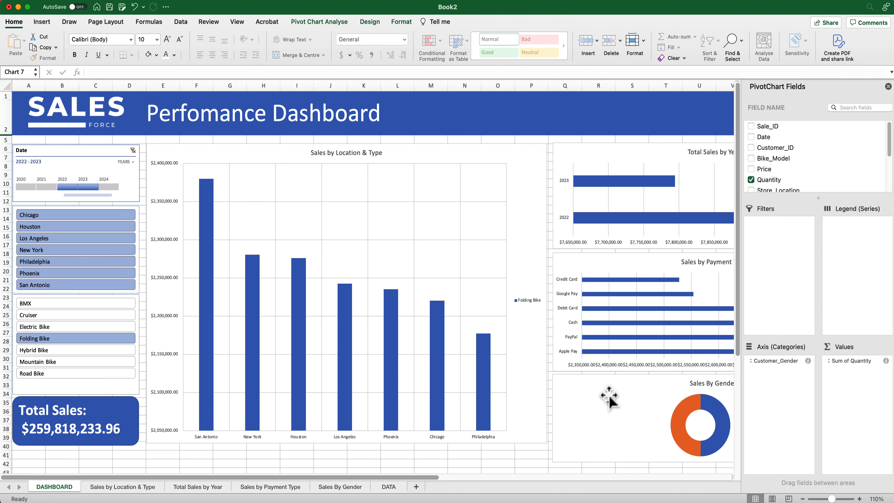
{"action": "left_click_drag", "start_coordinate": [712, 464], "coordinate": [713, 451]}
Extend the Sales by Location & Type chart and the Total Sales rectangle down to the Sales By Gender chart's lower edge.
{"action": "left_click", "coordinate": [515, 437]}
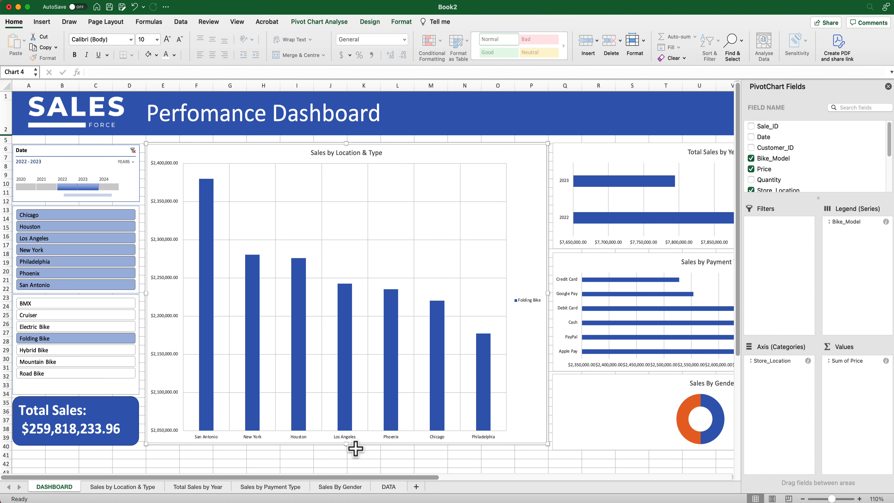
{"action": "left_click_drag", "start_coordinate": [347, 445], "coordinate": [347, 451]}
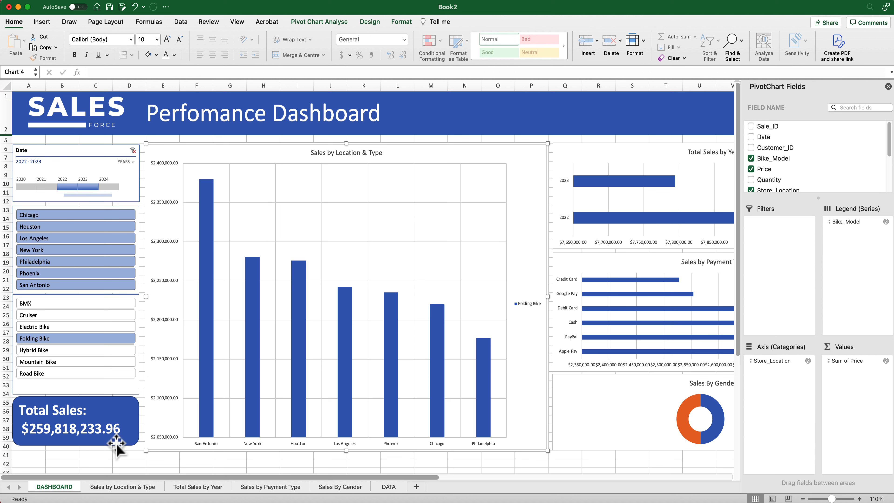
{"action": "left_click", "coordinate": [72, 442]}
{"action": "left_click_drag", "start_coordinate": [75, 444], "coordinate": [77, 450]}
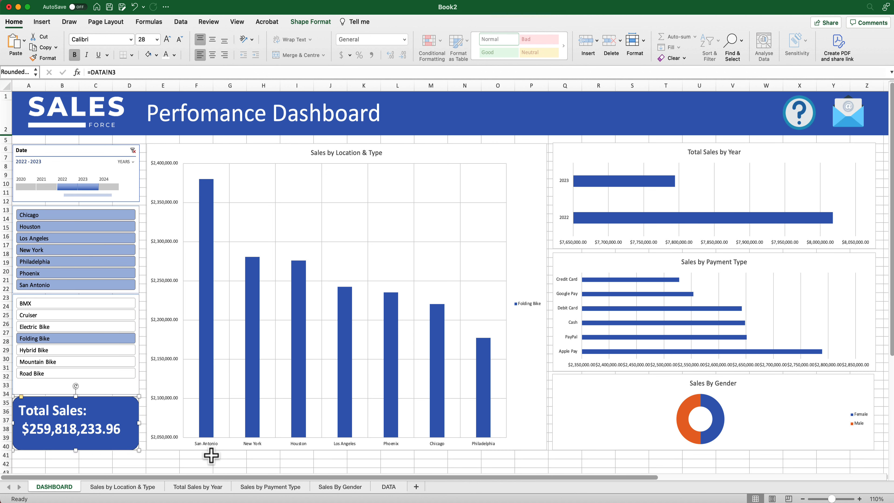
{"action": "left_click", "coordinate": [206, 464]}
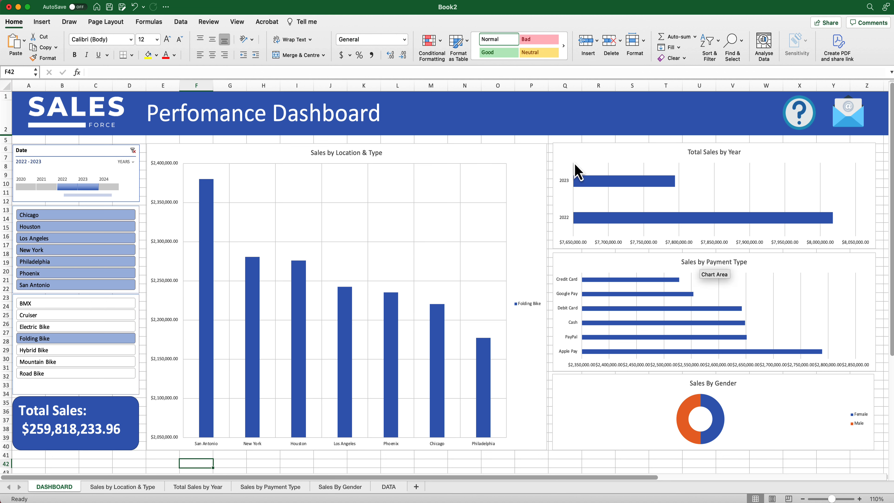
Hide the gridlines and the row and column headings on the DASHBOARD sheet.
{"action": "left_click", "coordinate": [239, 25]}
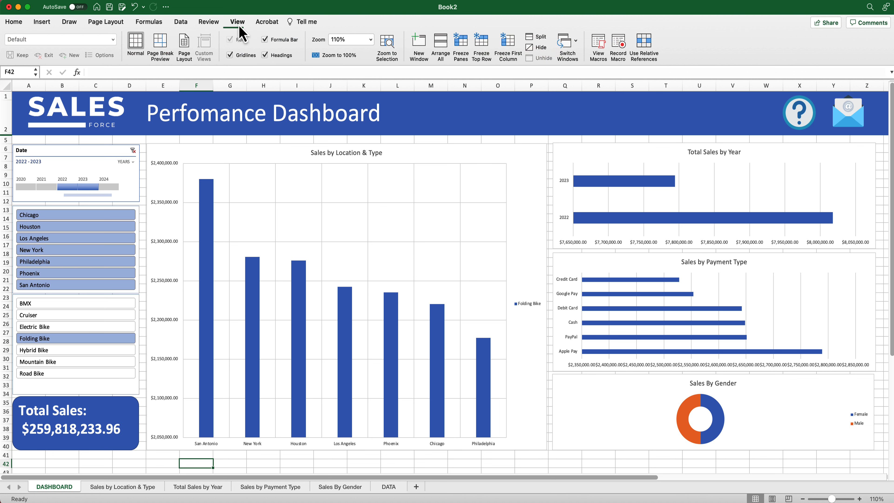
{"action": "left_click", "coordinate": [230, 55]}
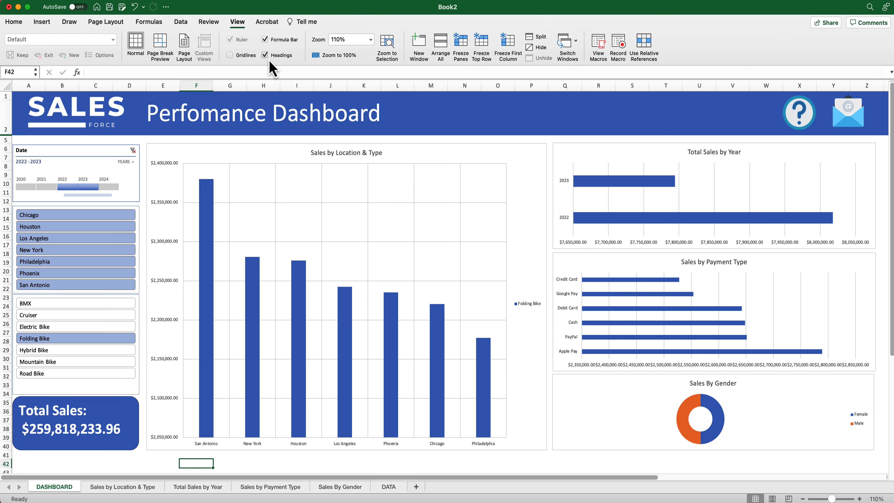
{"action": "left_click", "coordinate": [265, 55]}
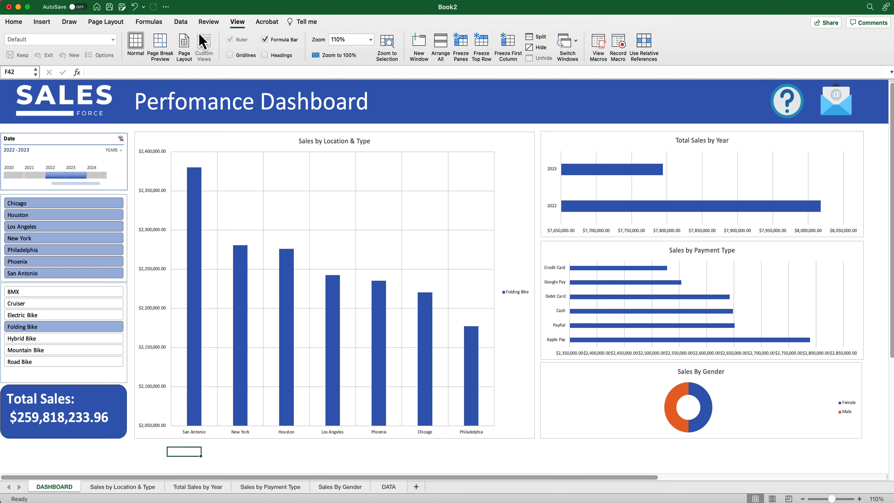
Try the Feathered theme on the workbook.
{"action": "left_click", "coordinate": [122, 23]}
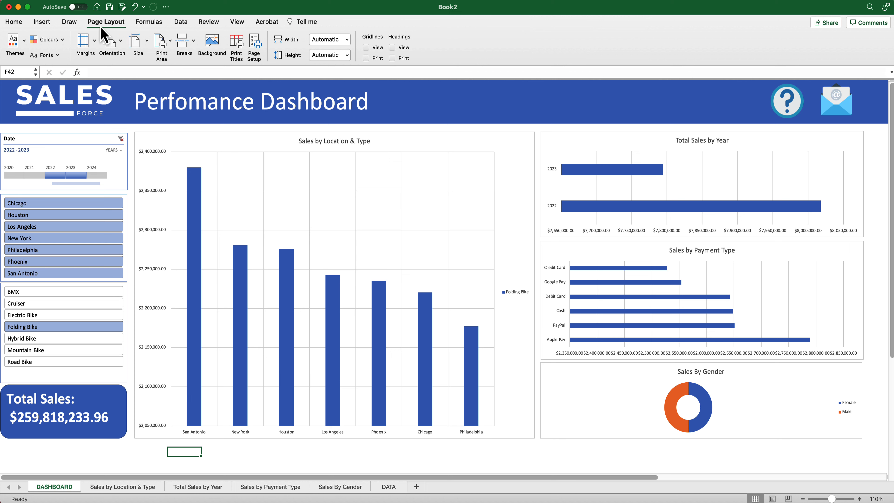
{"action": "left_click", "coordinate": [14, 42]}
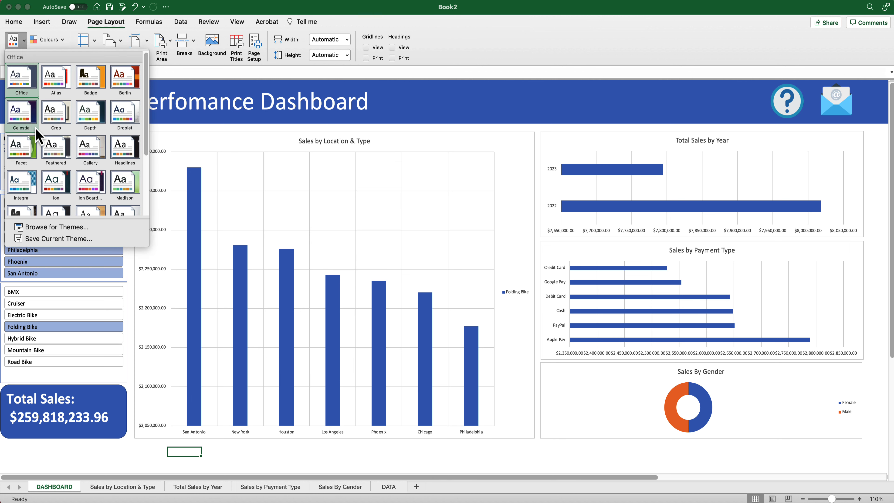
{"action": "left_click", "coordinate": [61, 155]}
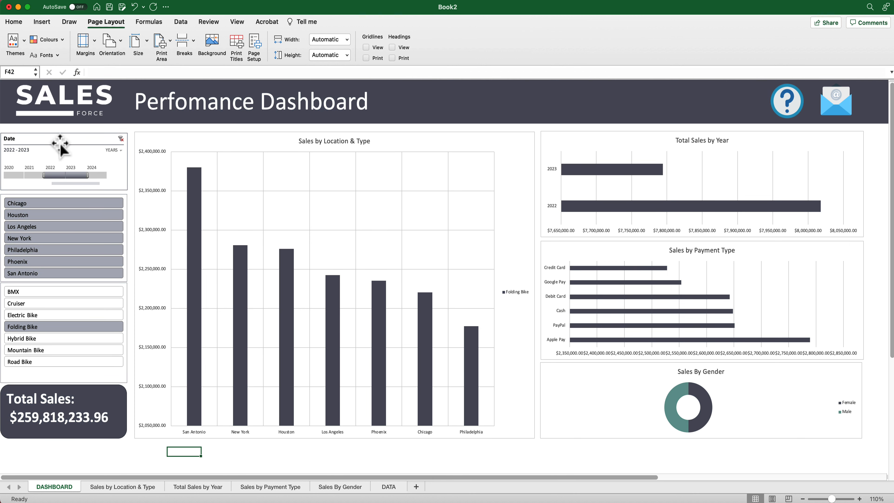
Try the Madison theme, the Ion theme and an olive-green serif theme on the workbook.
{"action": "left_click", "coordinate": [14, 42]}
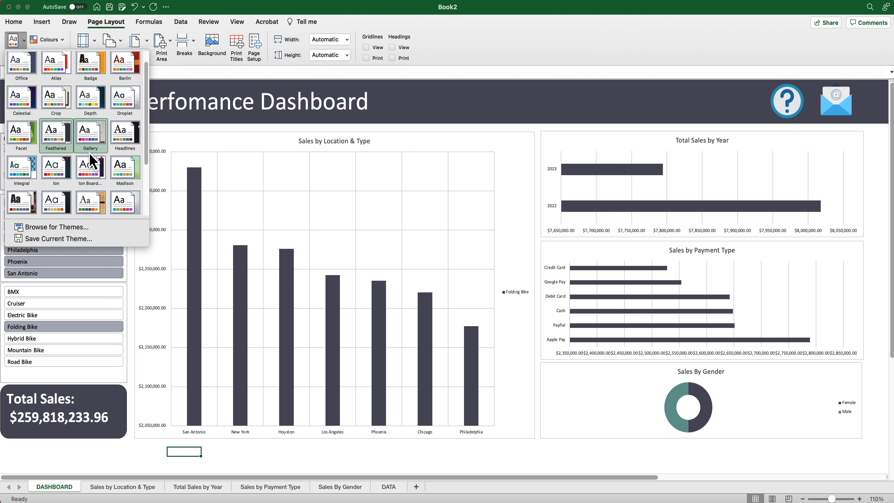
{"action": "left_click", "coordinate": [123, 174]}
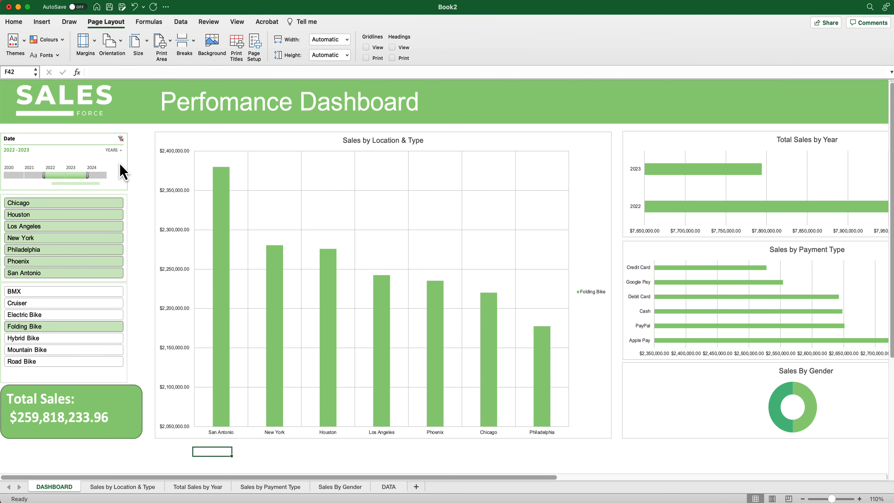
{"action": "left_click", "coordinate": [14, 42]}
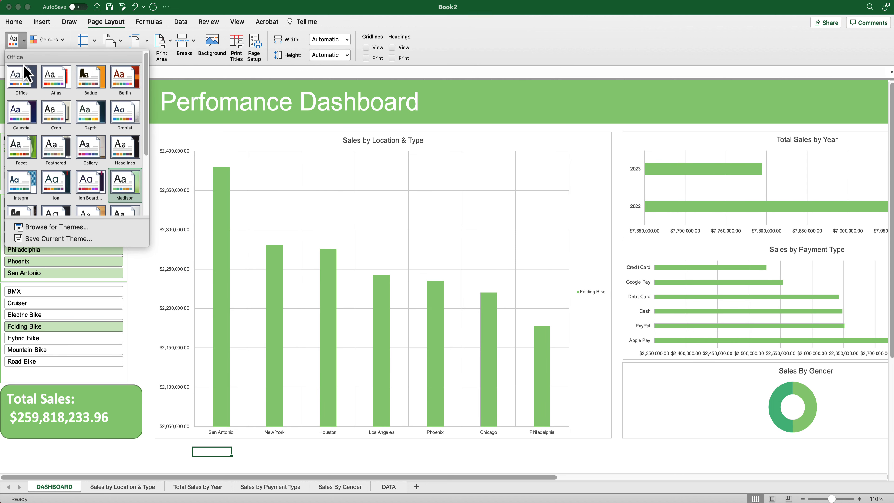
{"action": "left_click", "coordinate": [56, 168]}
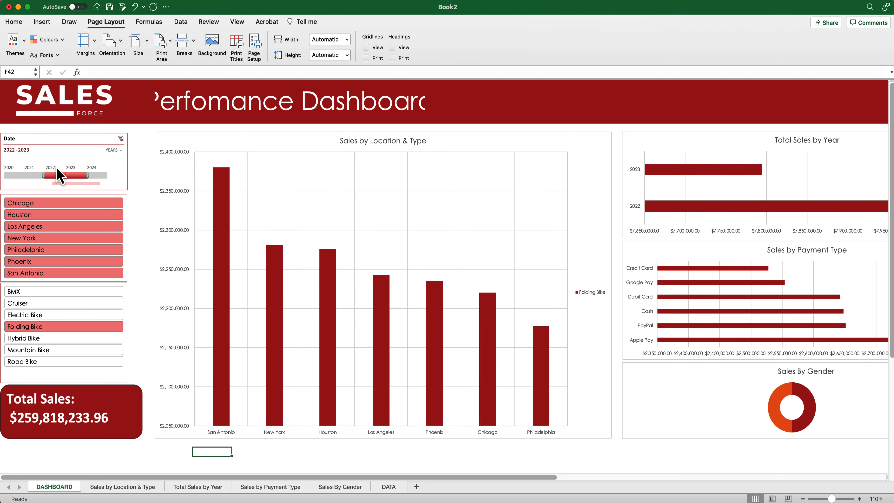
{"action": "left_click", "coordinate": [14, 41]}
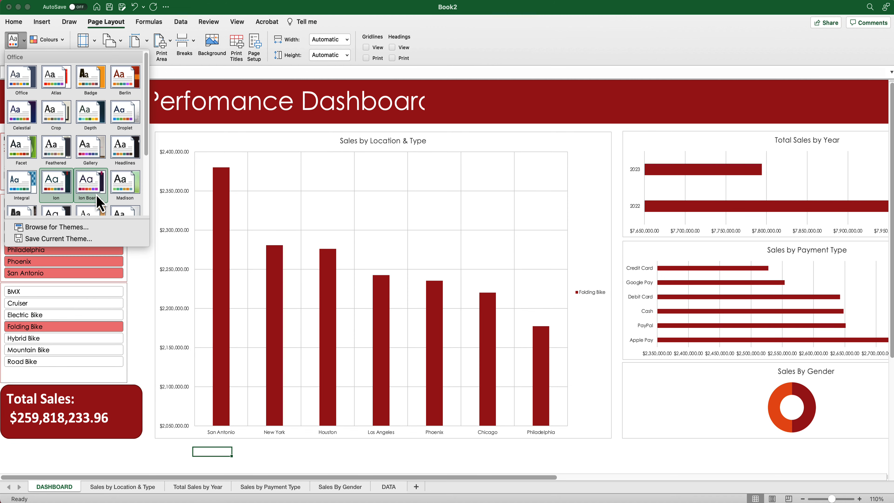
{"action": "scroll", "coordinate": [98, 194], "scroll_direction": "down", "scroll_amount": 2}
{"action": "left_click", "coordinate": [95, 189]}
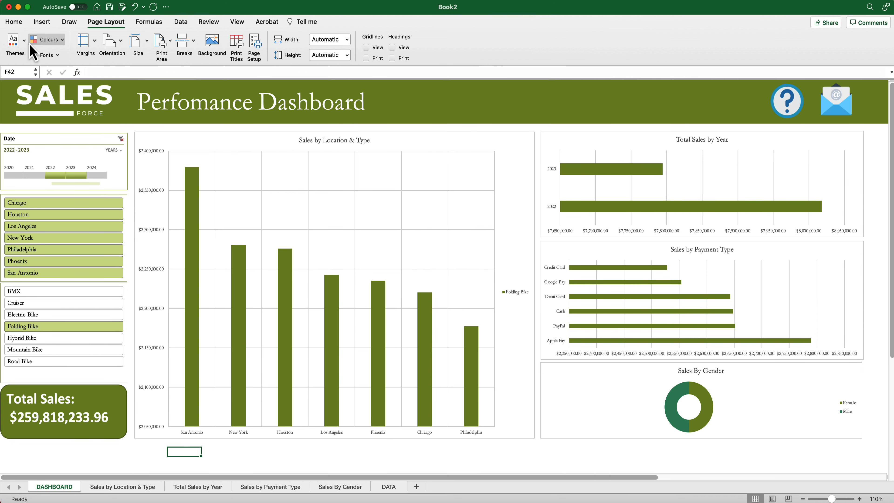
Apply the Integral theme to the workbook.
{"action": "left_click", "coordinate": [24, 48]}
{"action": "scroll", "coordinate": [36, 169], "scroll_direction": "down", "scroll_amount": 1}
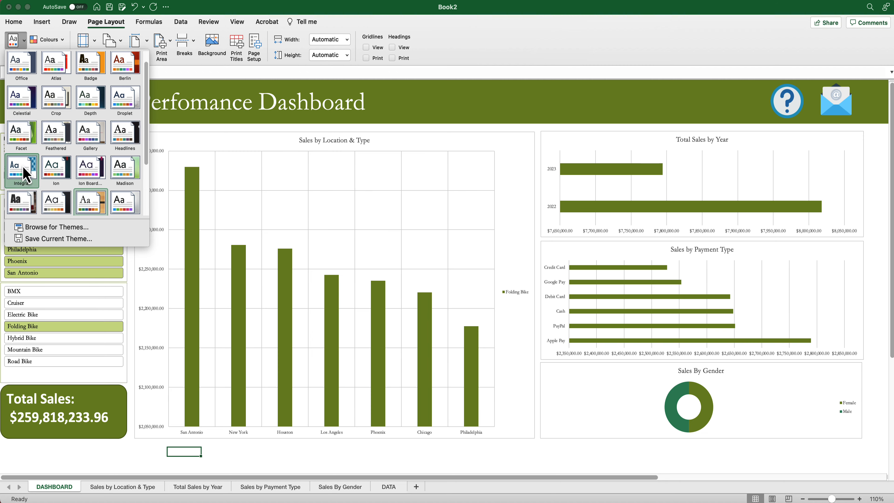
{"action": "left_click", "coordinate": [26, 172]}
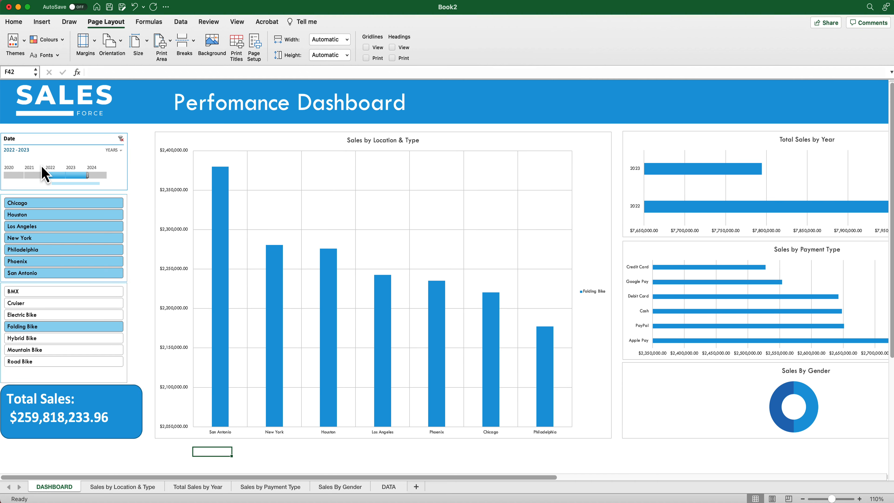
Narrow the Total Sales card to the slicers' width and widen the Sales by Location & Type chart toward them.
{"action": "left_click", "coordinate": [124, 416]}
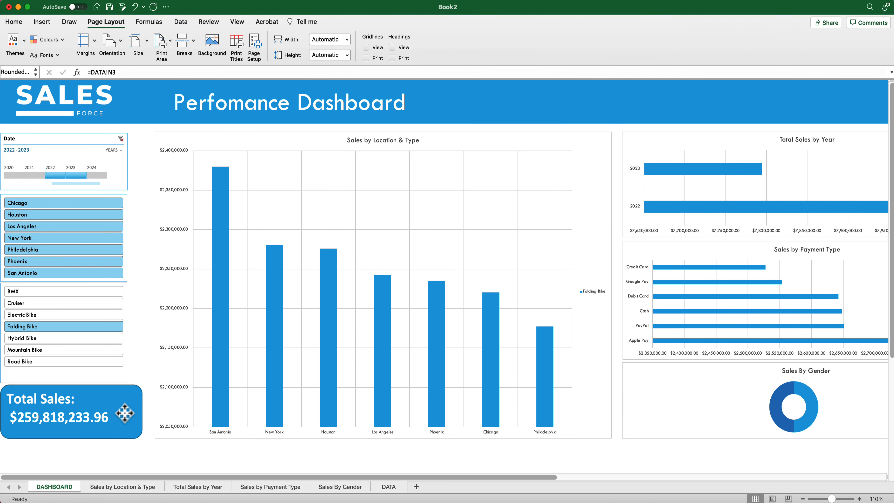
{"action": "left_click_drag", "start_coordinate": [141, 413], "coordinate": [129, 412]}
{"action": "left_click", "coordinate": [159, 203]}
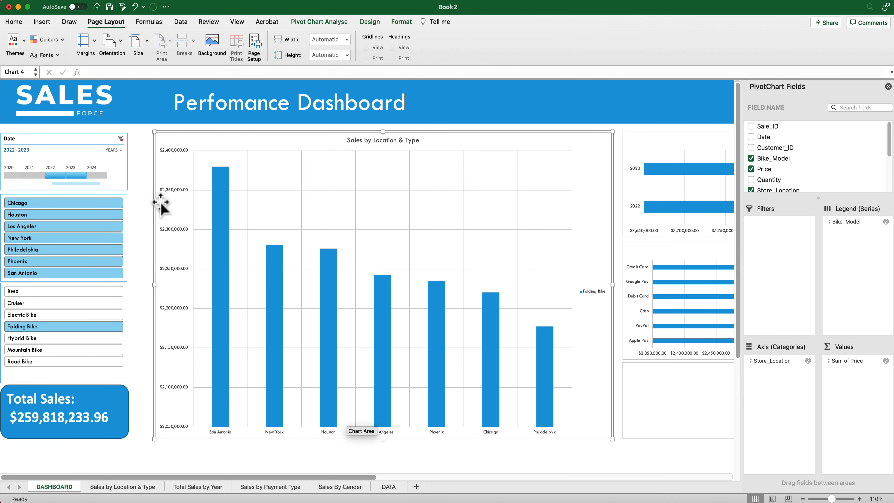
{"action": "left_click_drag", "start_coordinate": [155, 286], "coordinate": [136, 287]}
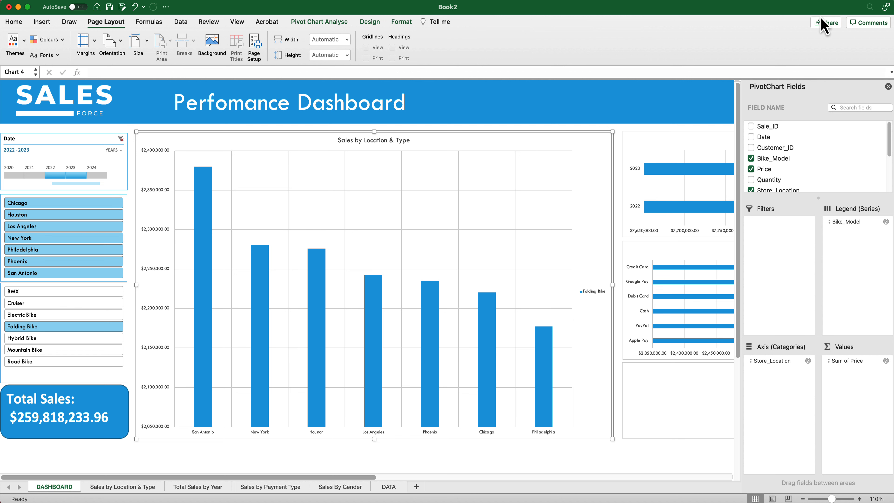
{"action": "left_click", "coordinate": [888, 86]}
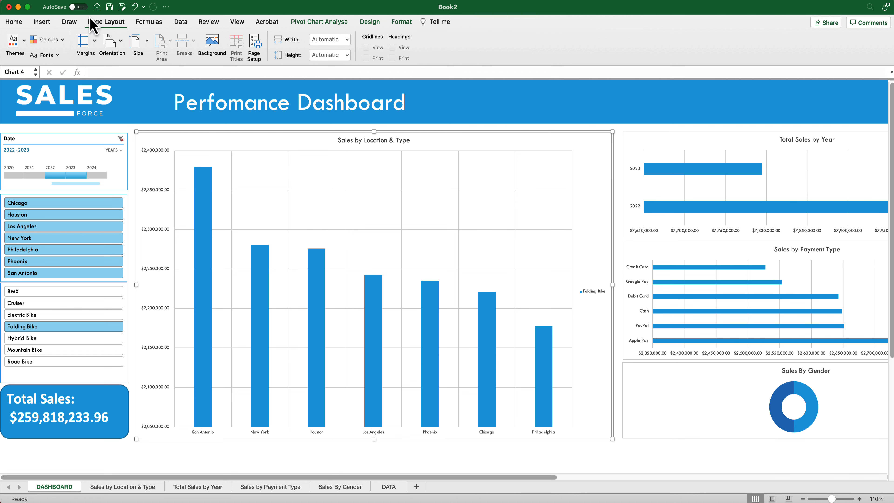
Give the Sales by Location & Type chart the style with a hatched plot area and solid columns.
{"action": "left_click", "coordinate": [369, 23]}
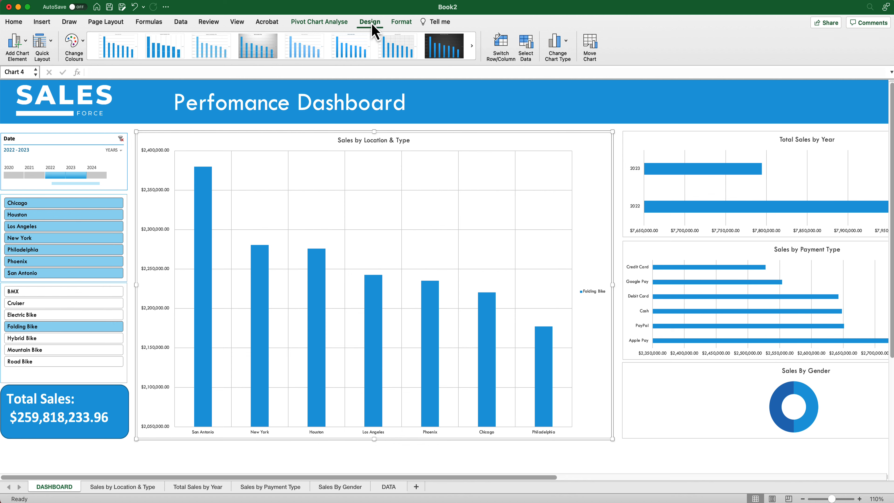
{"action": "left_click", "coordinate": [346, 50]}
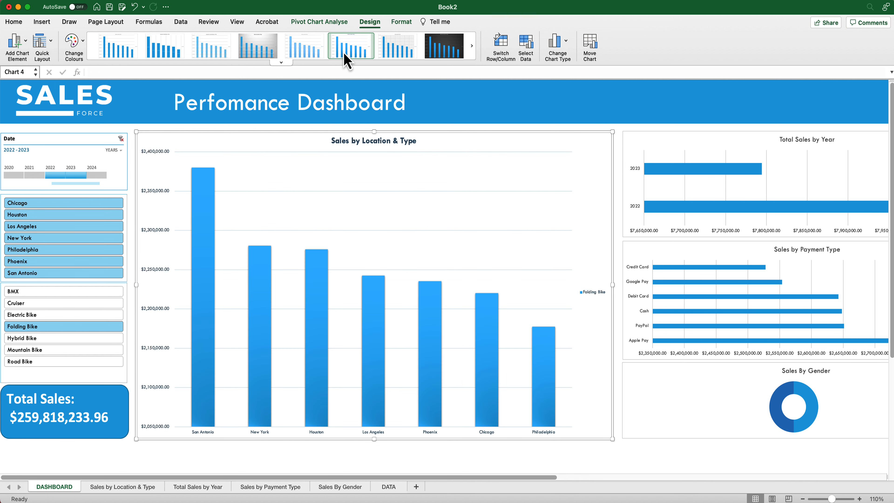
{"action": "left_click", "coordinate": [384, 52]}
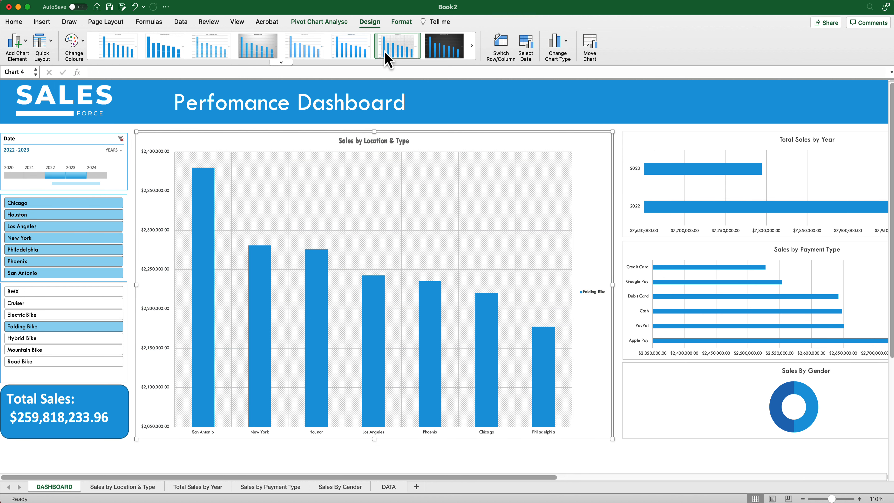
Apply the solid blue background style with hatched bars to the Total Sales by Year and Sales by Payment Type charts.
{"action": "left_click", "coordinate": [666, 141]}
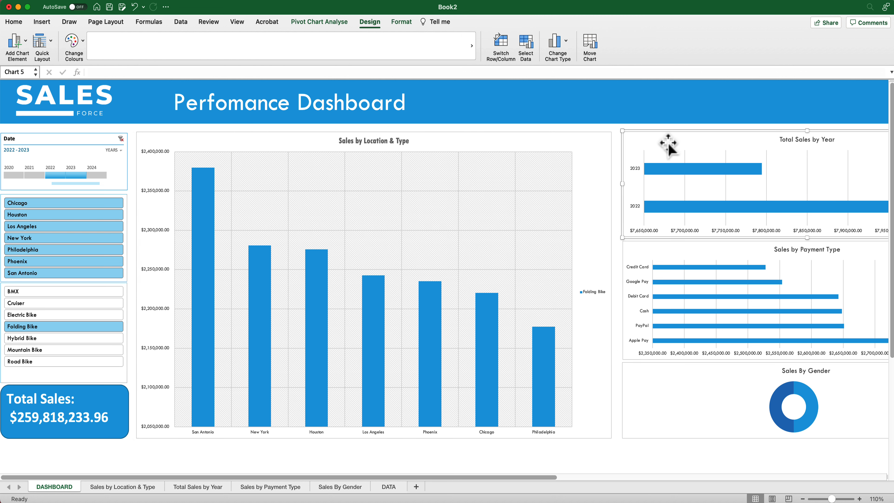
{"action": "left_click", "coordinate": [471, 46]}
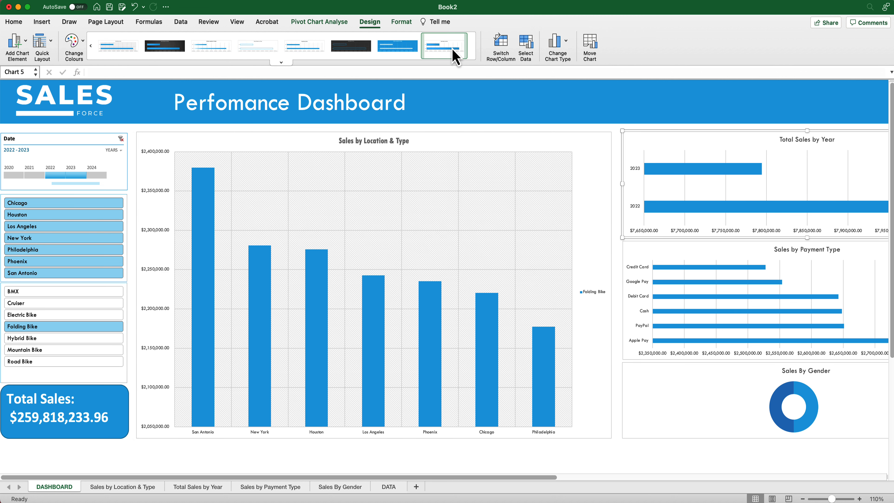
{"action": "left_click", "coordinate": [413, 50]}
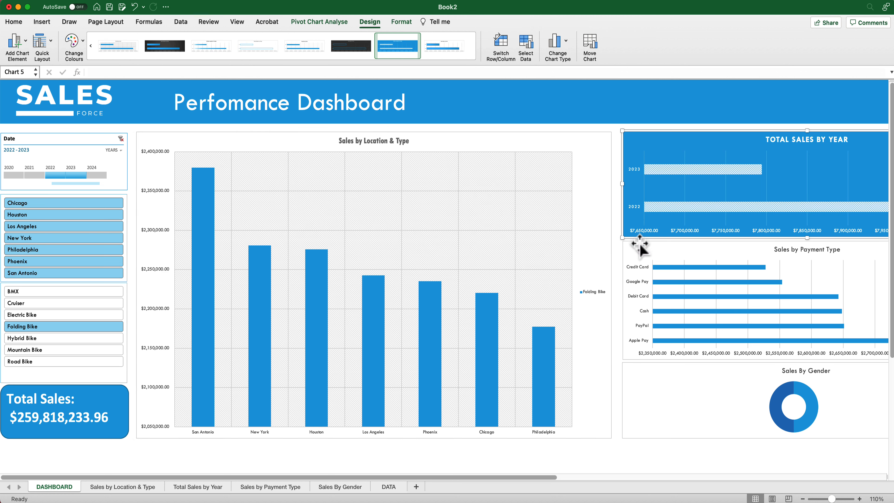
{"action": "left_click", "coordinate": [642, 258]}
{"action": "left_click", "coordinate": [406, 51]}
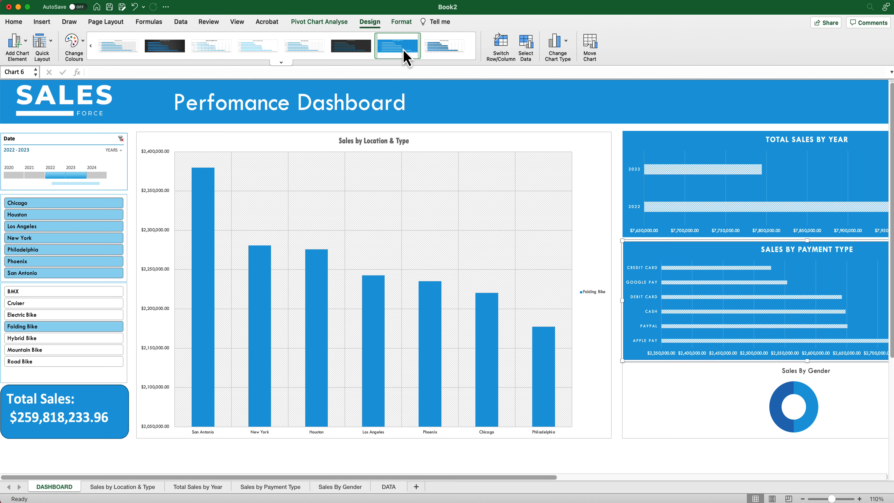
Give the Sales By Gender doughnut chart the white style with an uppercase title and percentage labels.
{"action": "left_click", "coordinate": [678, 387]}
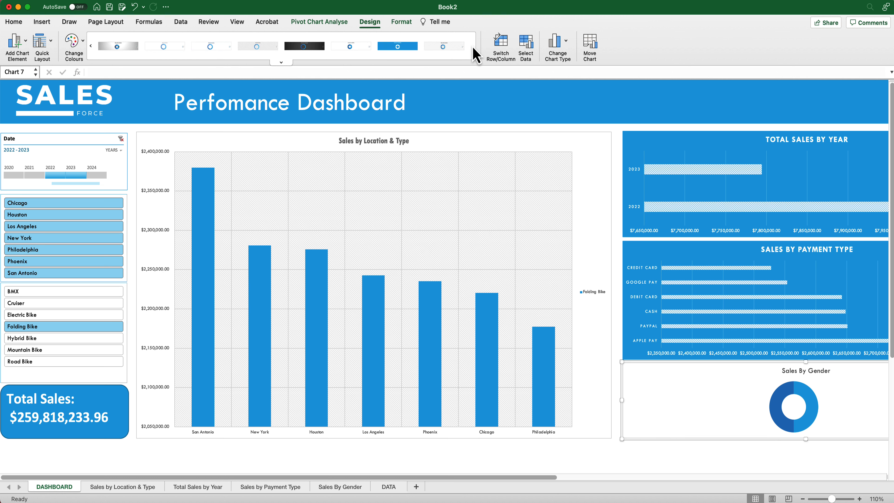
{"action": "left_click", "coordinate": [450, 52]}
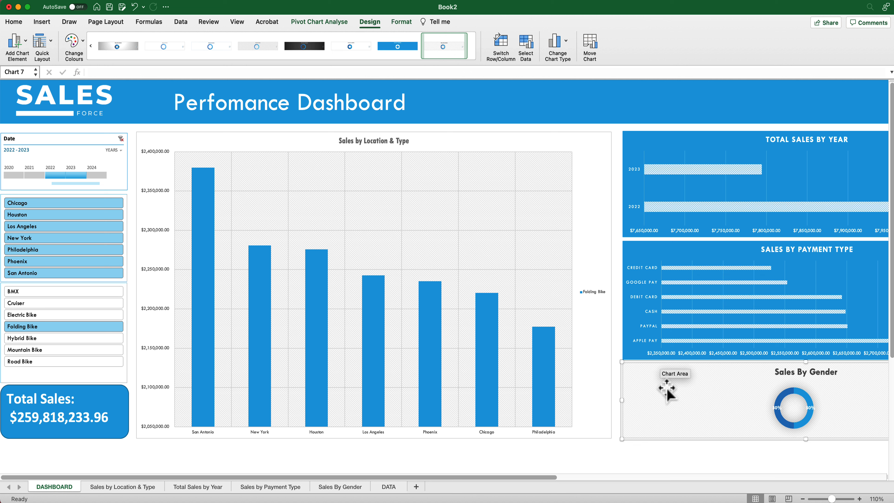
{"action": "left_click", "coordinate": [27, 50]}
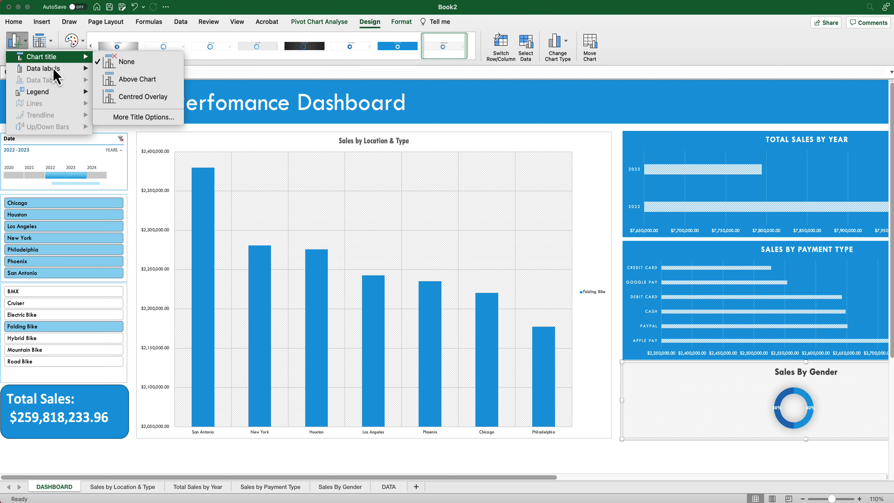
{"action": "left_click", "coordinate": [678, 401]}
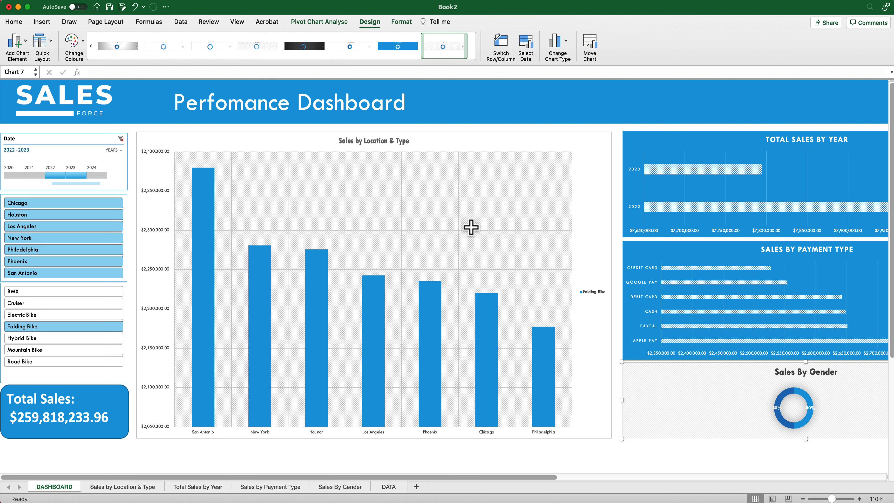
{"action": "left_click", "coordinate": [349, 53]}
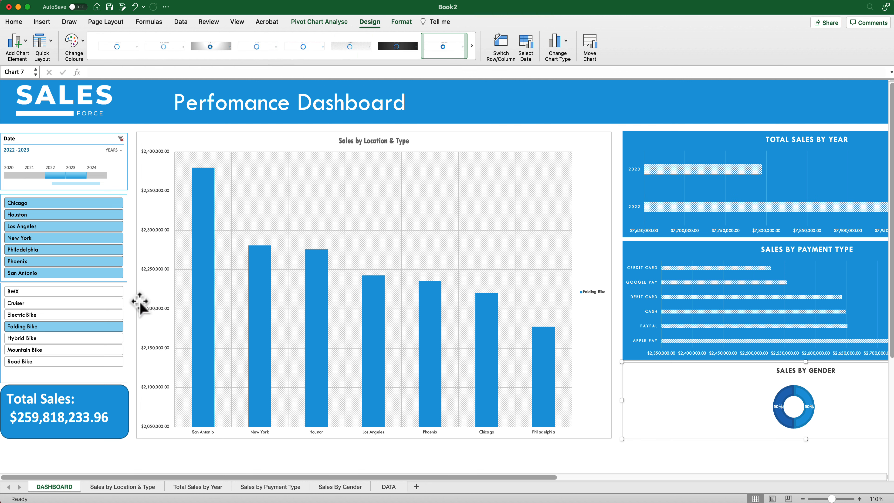
Filter the dashboard to the locations Chicago through Phoenix and the bike models BMX through Mountain Bike.
{"action": "left_click", "coordinate": [125, 295]}
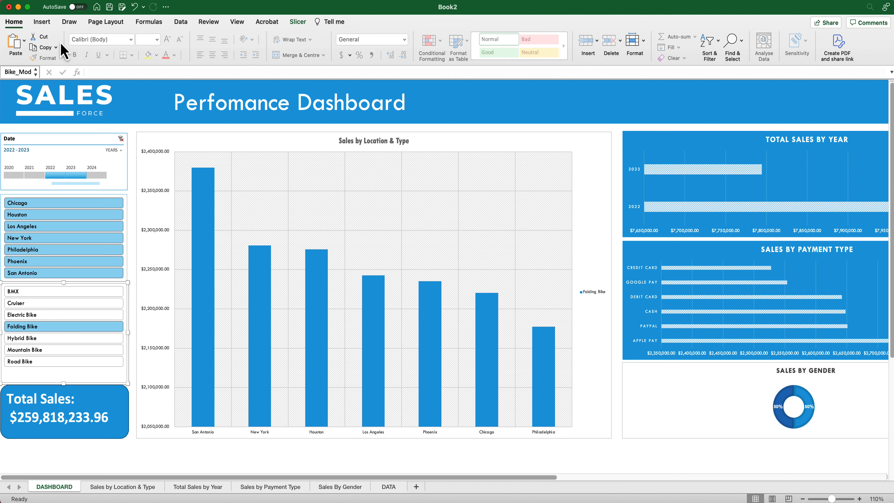
{"action": "left_click", "coordinate": [85, 215]}
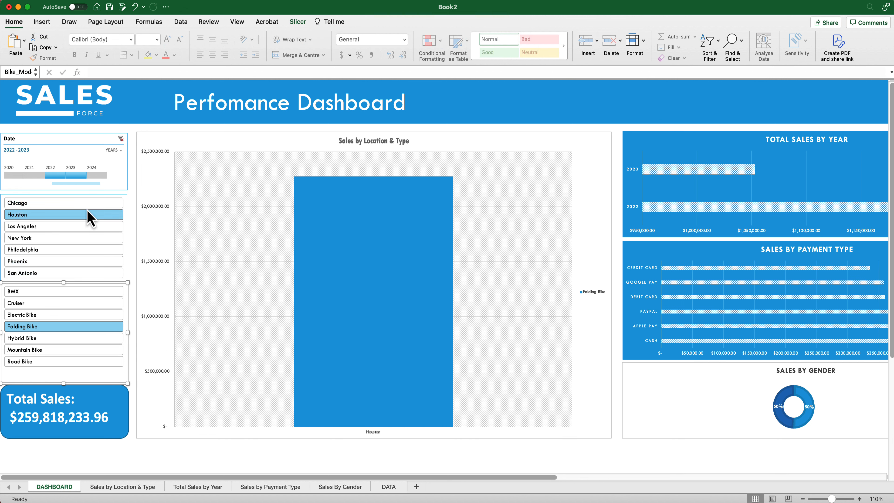
{"action": "left_click_drag", "start_coordinate": [85, 214], "coordinate": [84, 261]}
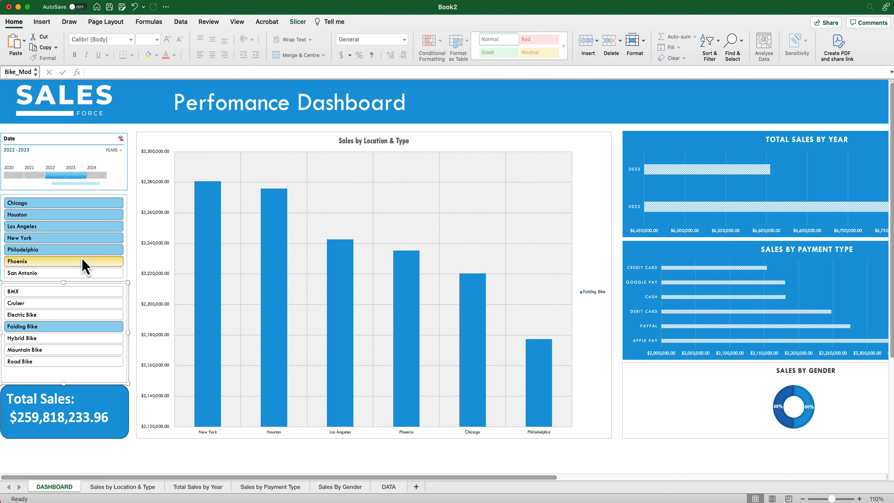
{"action": "left_click_drag", "start_coordinate": [67, 295], "coordinate": [66, 349]}
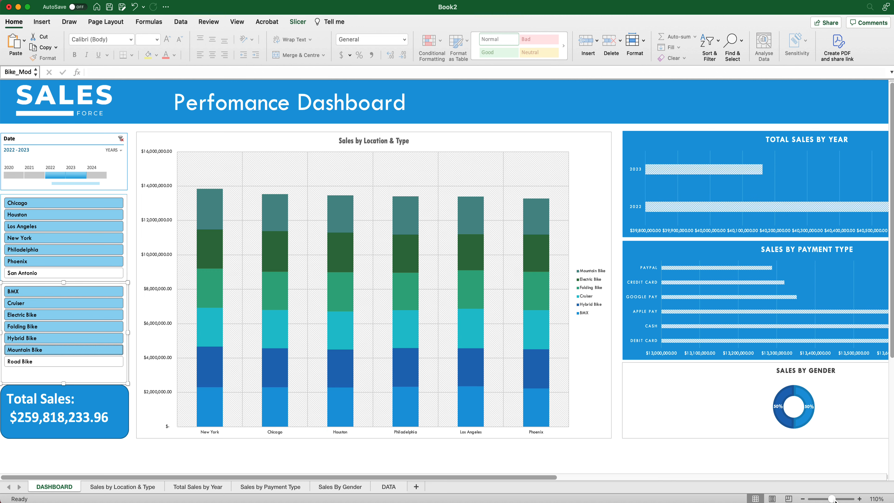
Zoom the sheet out to 97% and filter the dashboard to Hybrid Bike, then switch to Folding Bike only.
{"action": "left_click_drag", "start_coordinate": [832, 499], "coordinate": [830, 499]}
{"action": "left_click", "coordinate": [64, 329]}
{"action": "left_click", "coordinate": [64, 308]}
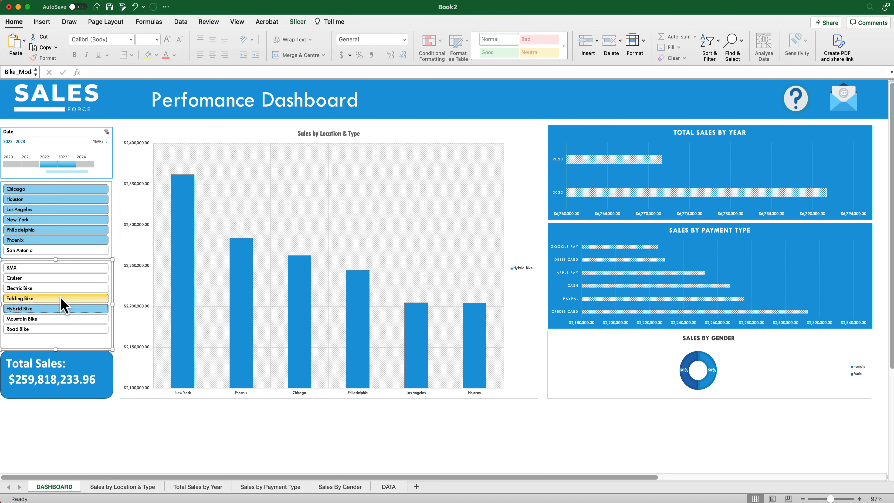
{"action": "left_click", "coordinate": [59, 298]}
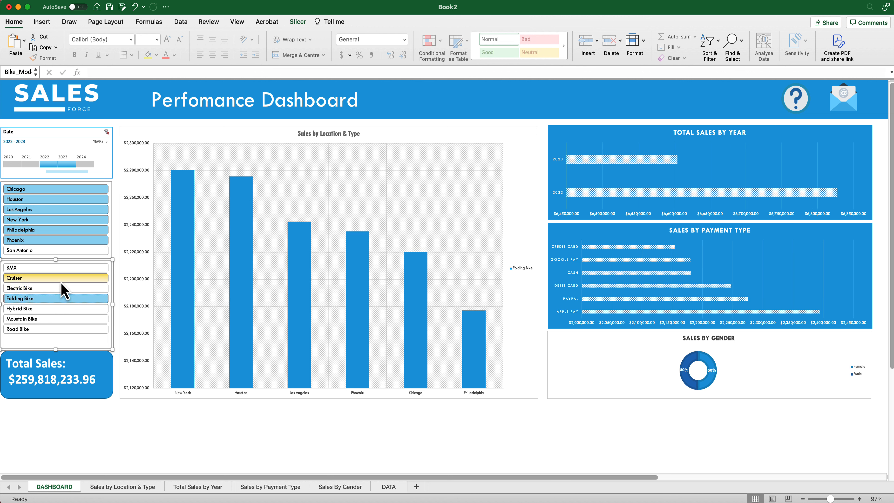
Filter the dashboard to bike models Cruiser through Road Bike, locations Houston through Phoenix, and the year 2024.
{"action": "left_click_drag", "start_coordinate": [61, 281], "coordinate": [63, 331]}
{"action": "left_click_drag", "start_coordinate": [79, 240], "coordinate": [76, 201]}
{"action": "left_click", "coordinate": [87, 165]}
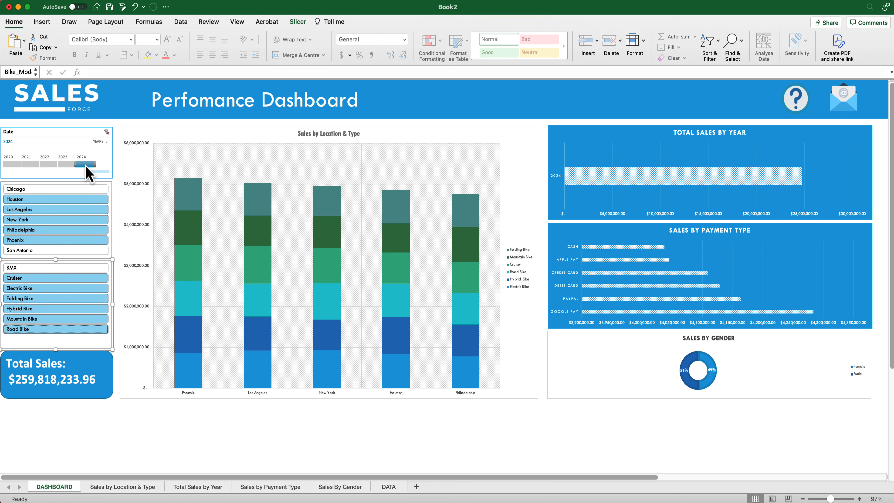